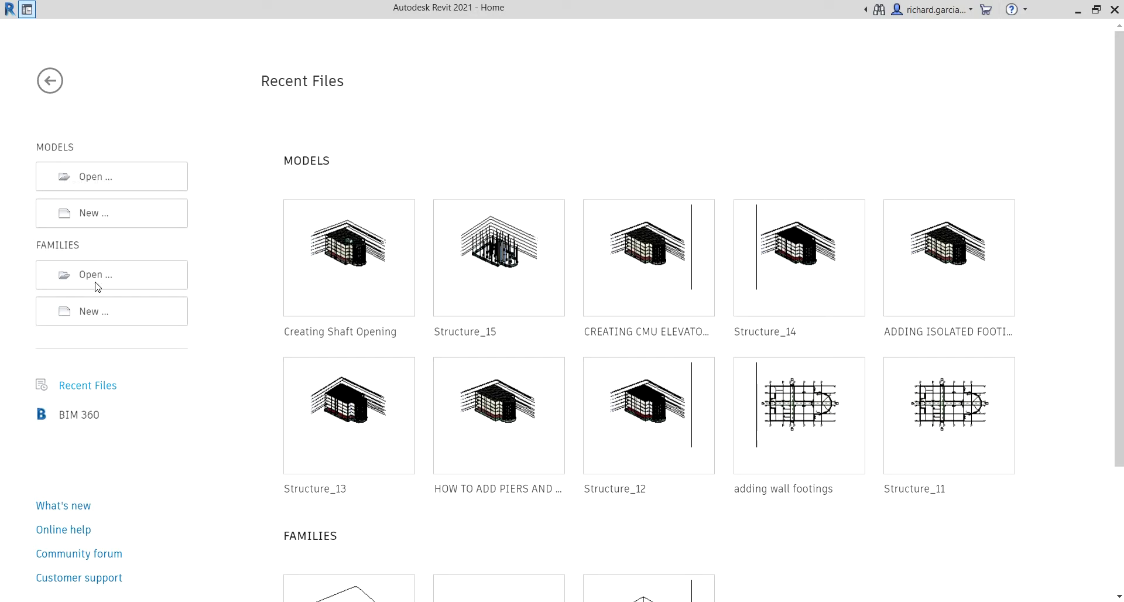
Step: Create a new project from the Structural Template
left_click(96, 214)
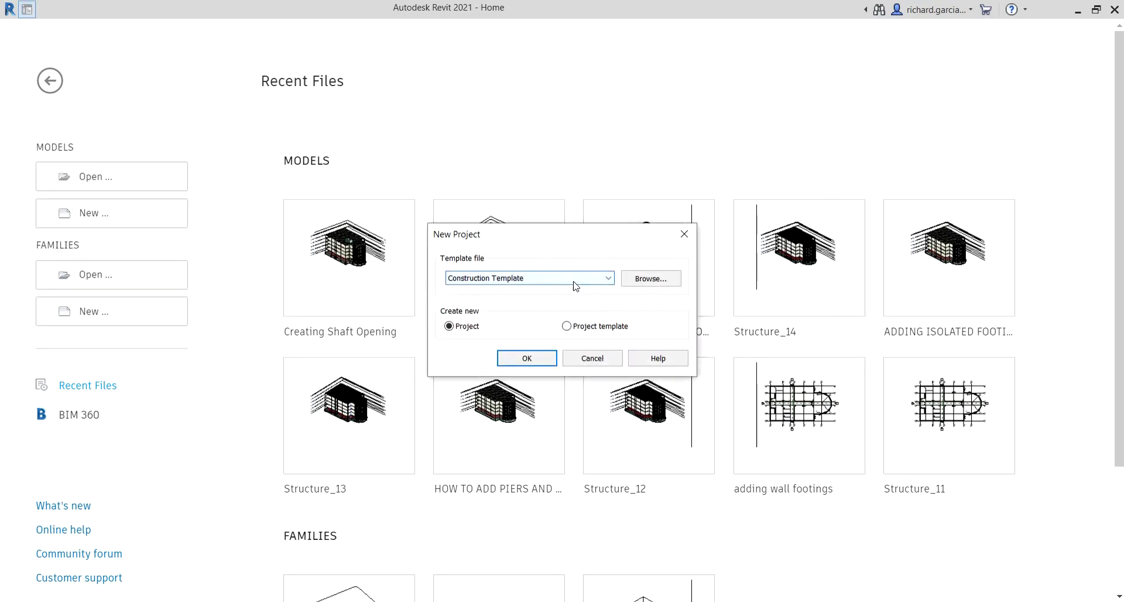
left_click(574, 281)
left_click(519, 318)
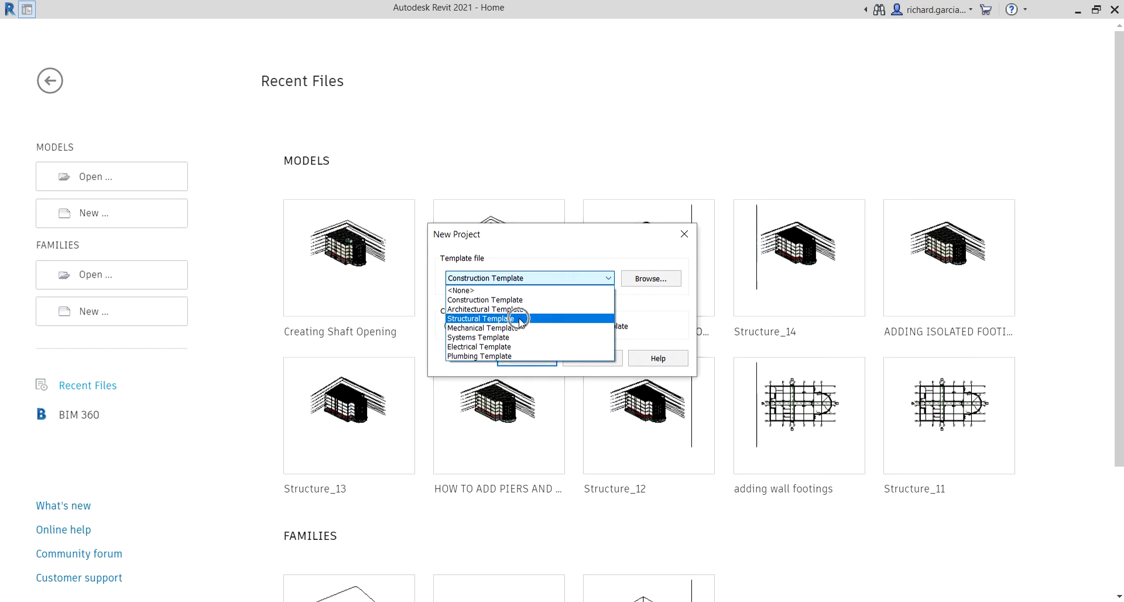
left_click(532, 356)
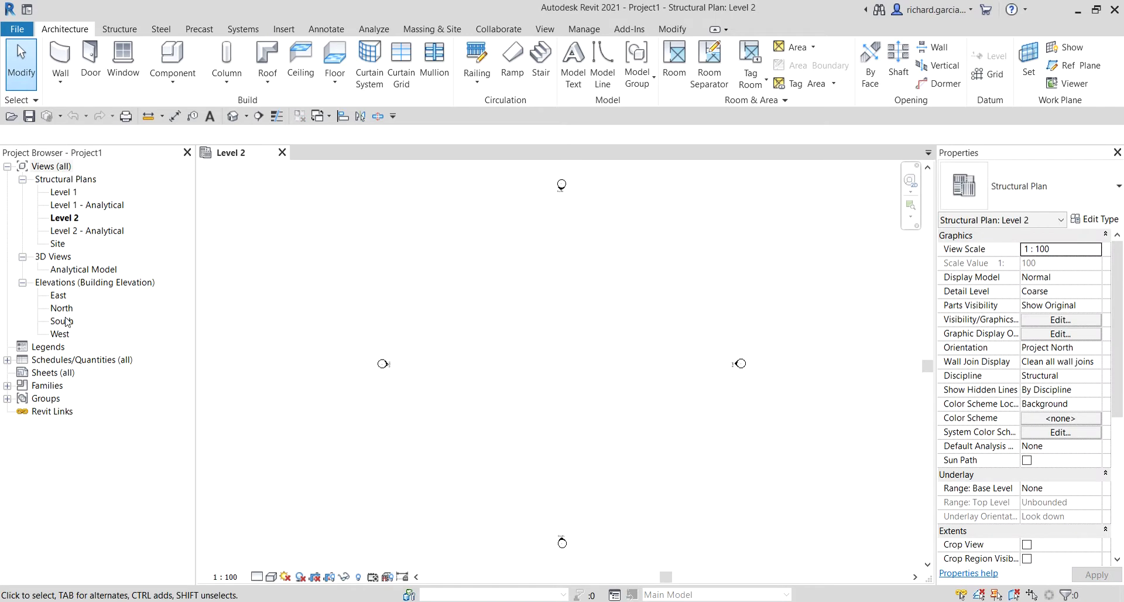
Step: In the South elevation, add two levels above Level 2, each offset 3000 mm from the level below
double_click(68, 321)
middle_click_drag(679, 266, 542, 274)
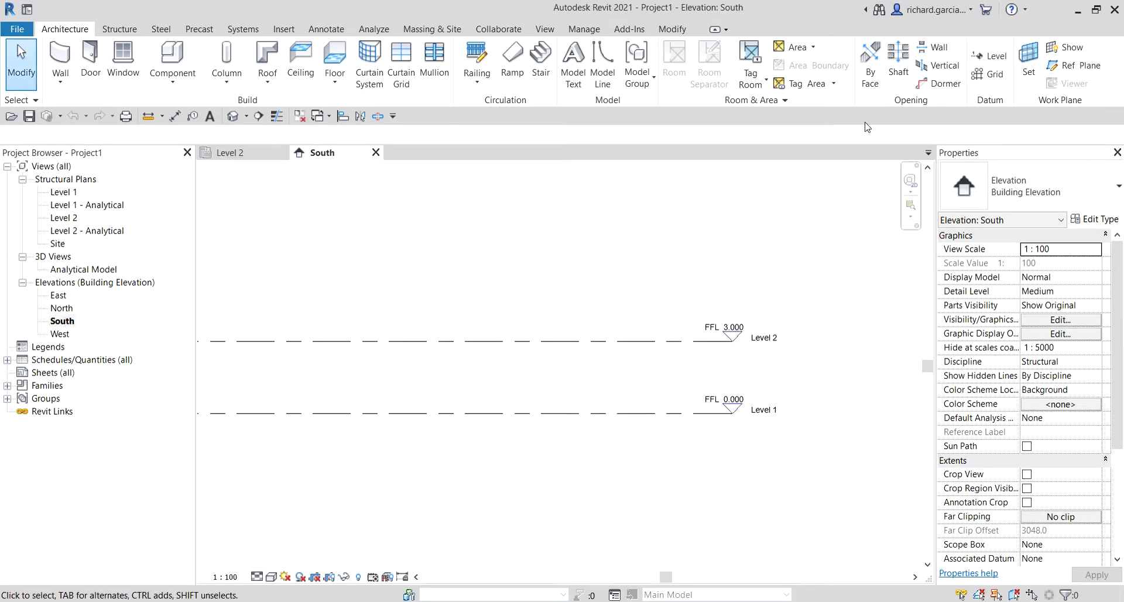
left_click(990, 56)
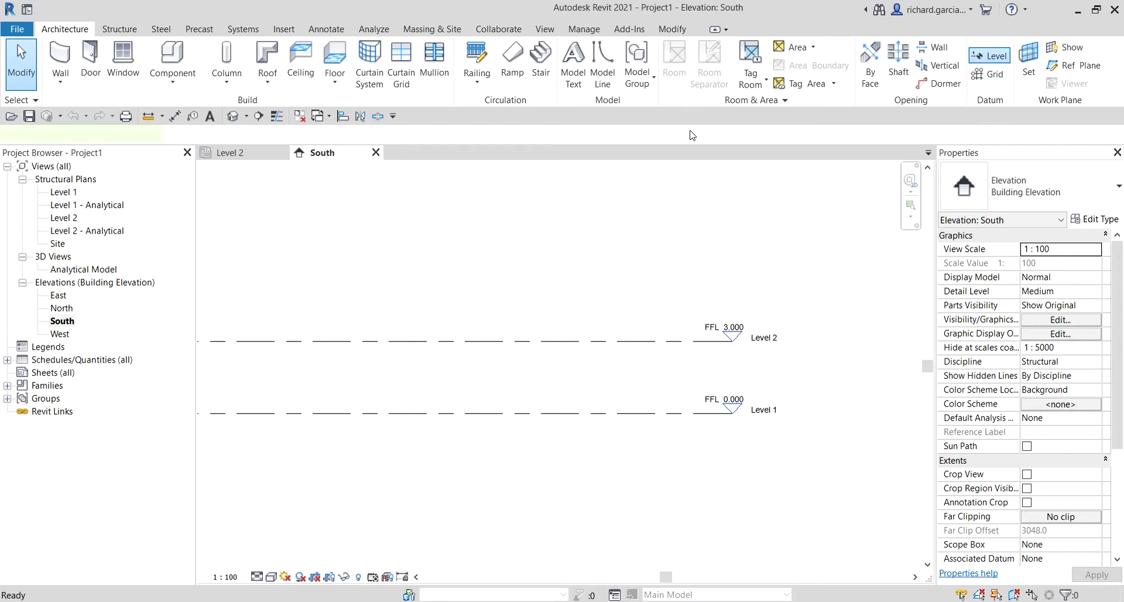
left_click(605, 49)
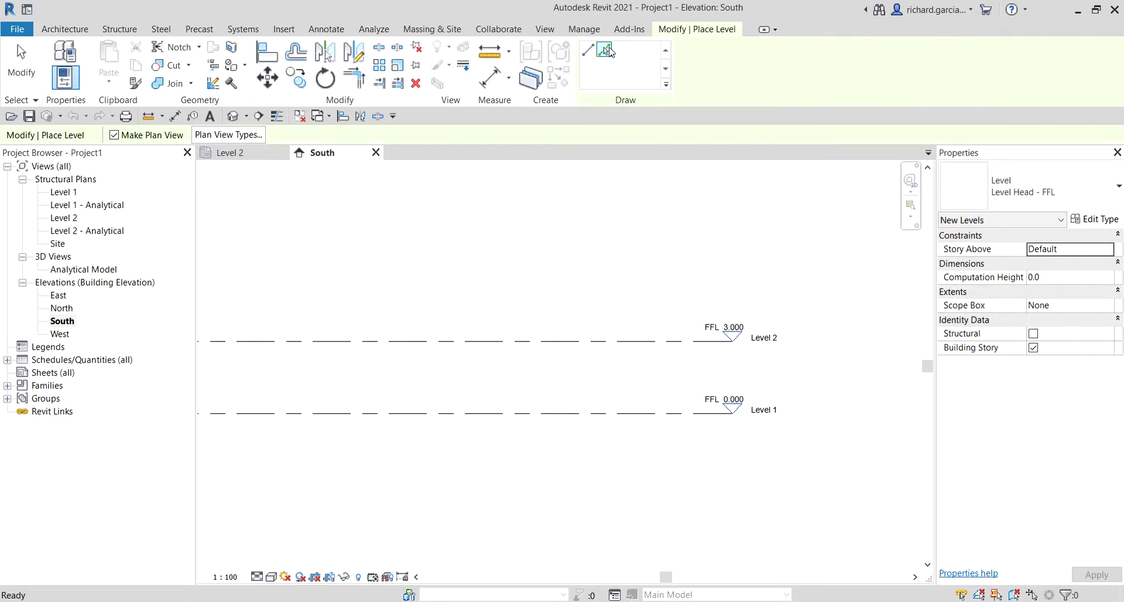
left_click_drag(363, 135, 289, 135)
type("3000.0")
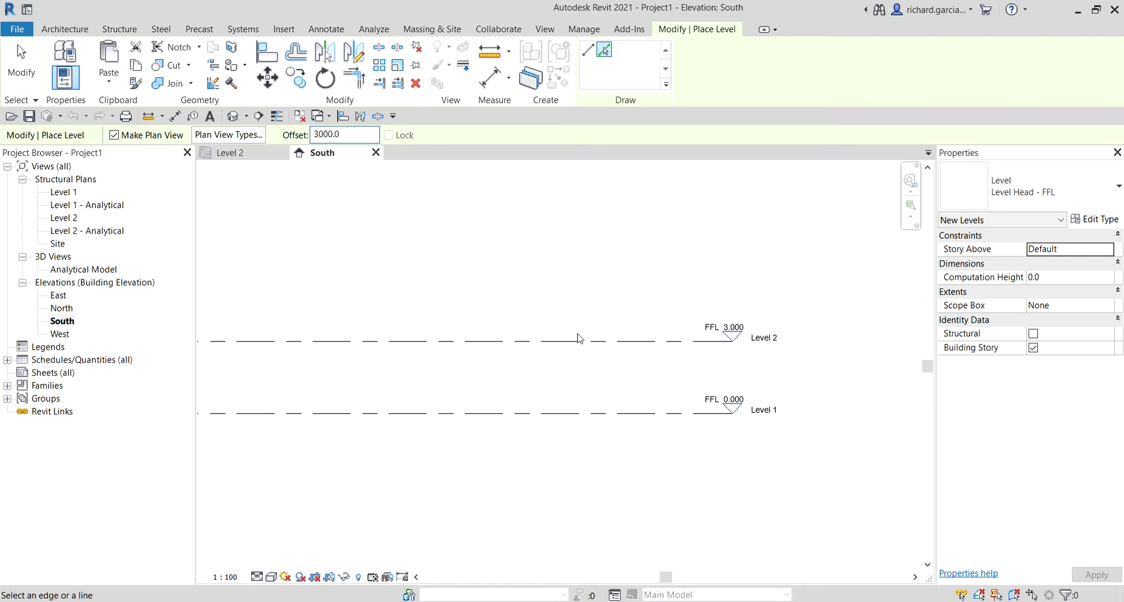
left_click(580, 342)
left_click(616, 270)
key("Escape")
key("Escape")
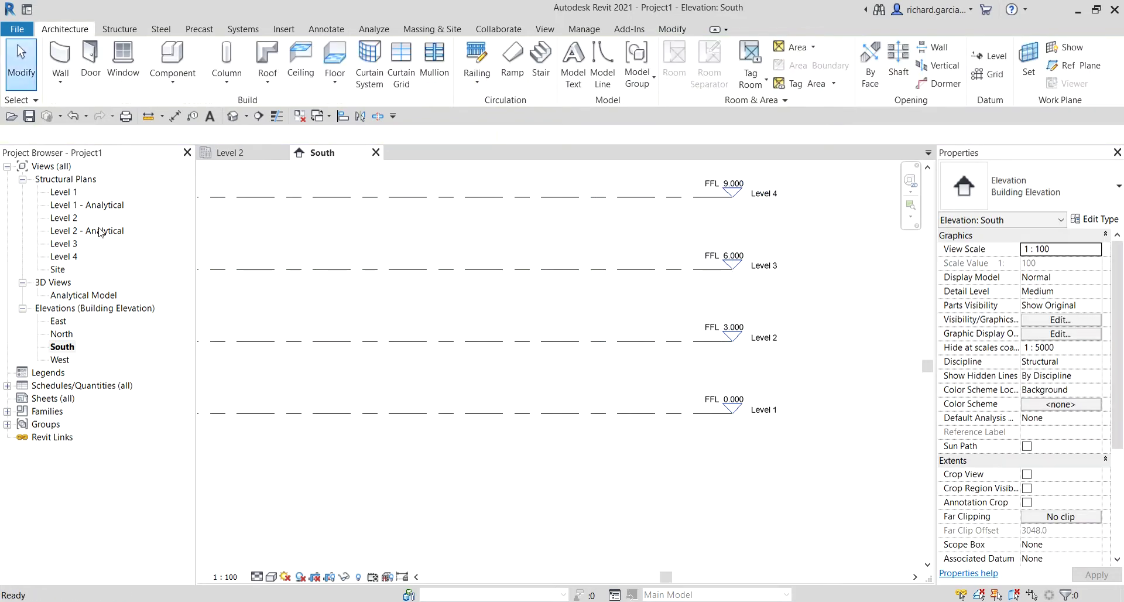
Step: Delete the Level 1 - Analytical and Level 2 - Analytical structural plan views
left_click(106, 206)
left_click(113, 231, "ctrl")
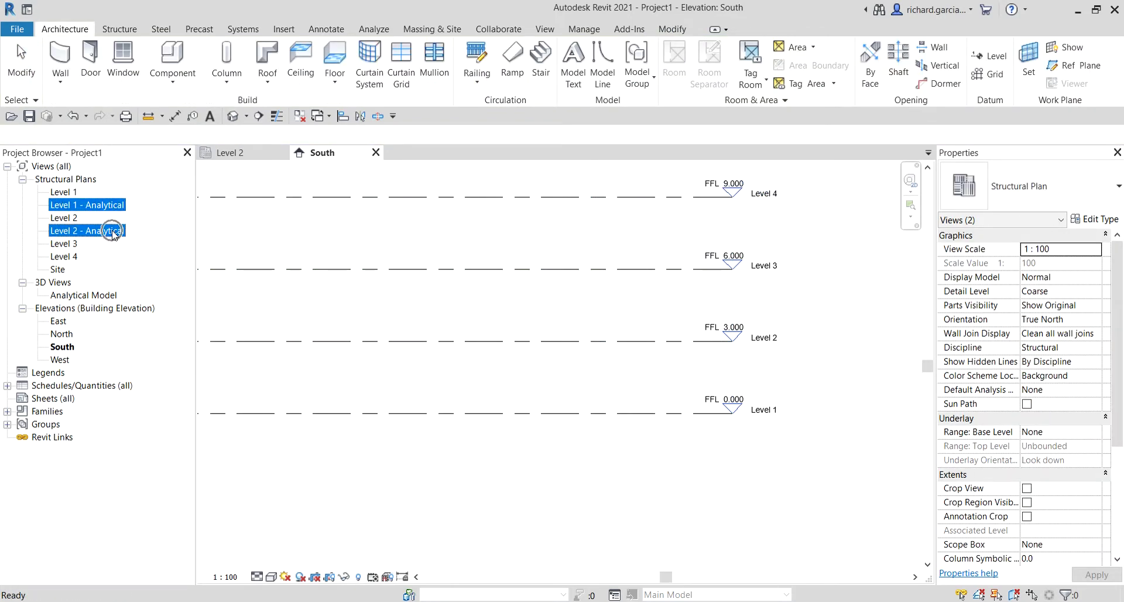
key("Delete")
left_click(456, 232)
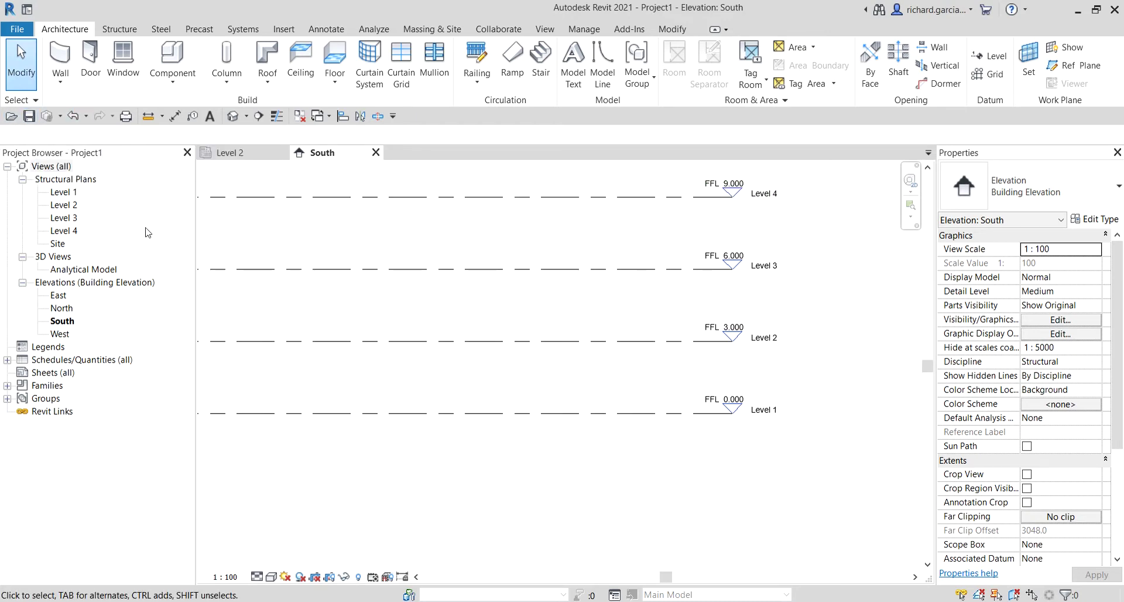
Step: On the Level 1 plan, create a rectangular Generic 300mm structural floor about 16400 by 9300 mm
double_click(70, 193)
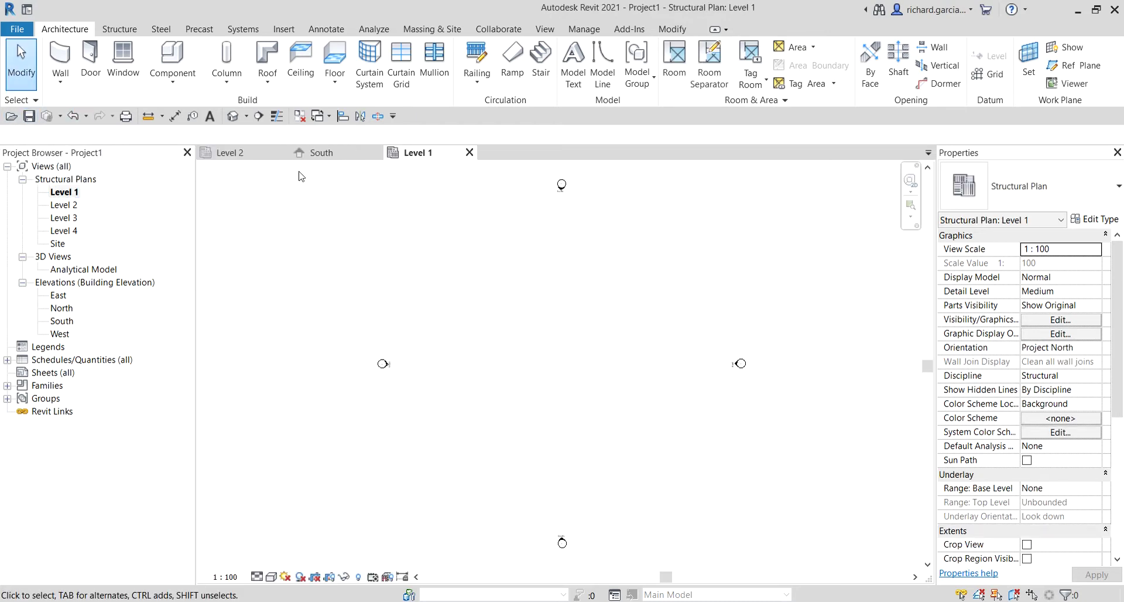
left_click(119, 28)
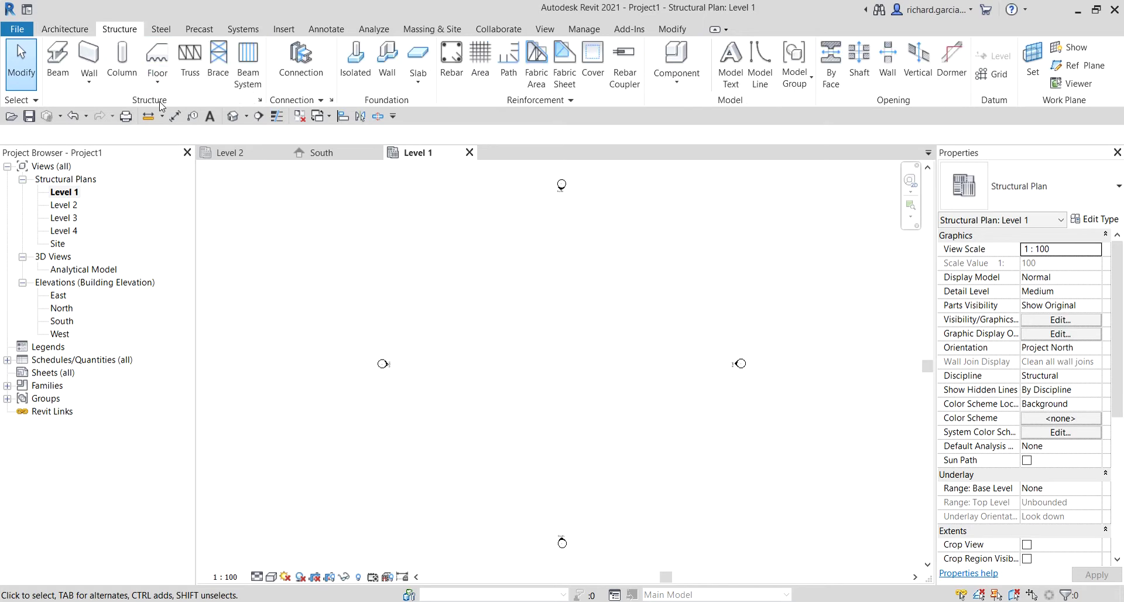
left_click(157, 74)
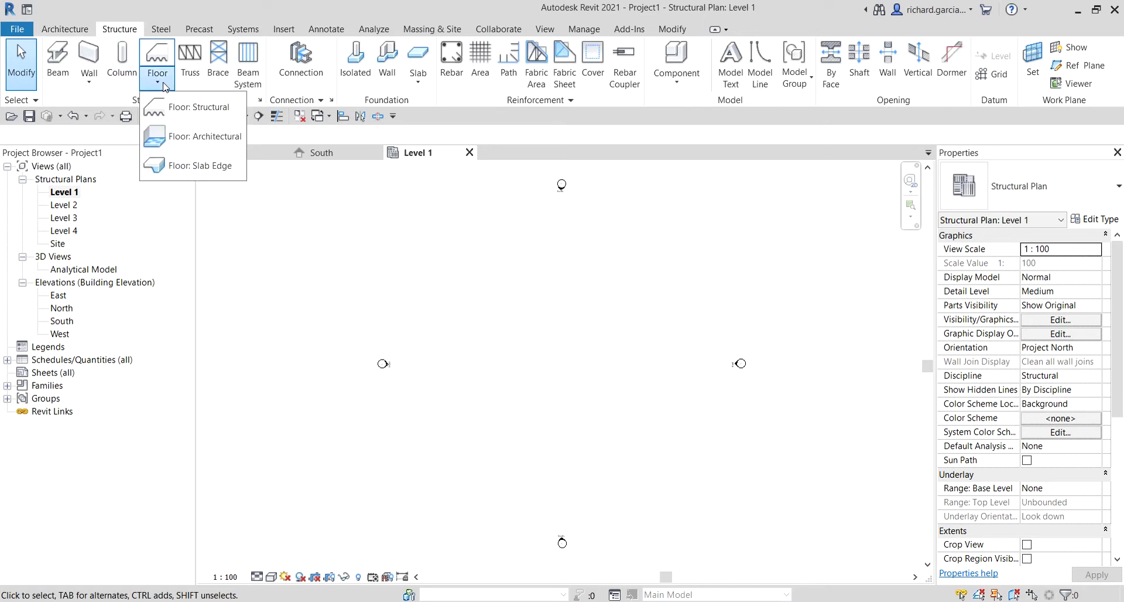
left_click(214, 111)
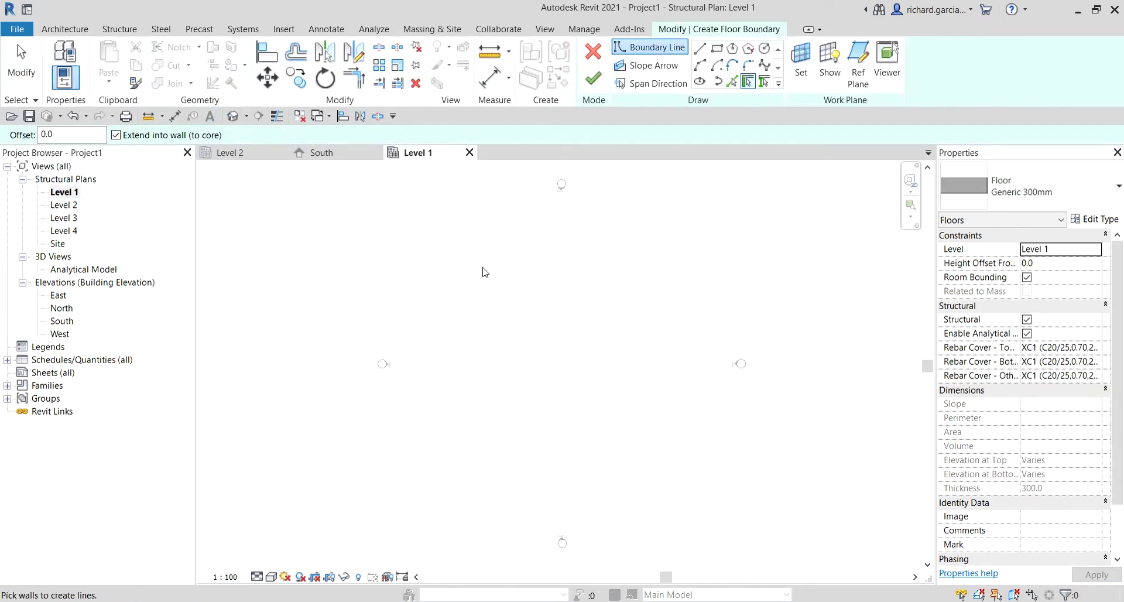
left_click(717, 49)
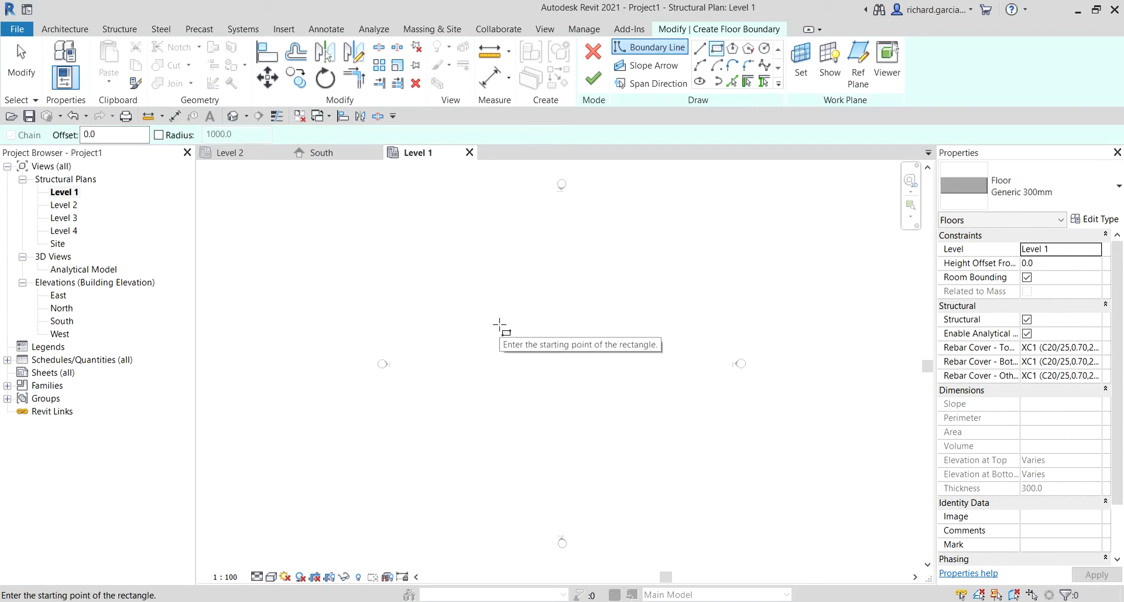
left_click(501, 322)
scroll(559, 360, "up", 3)
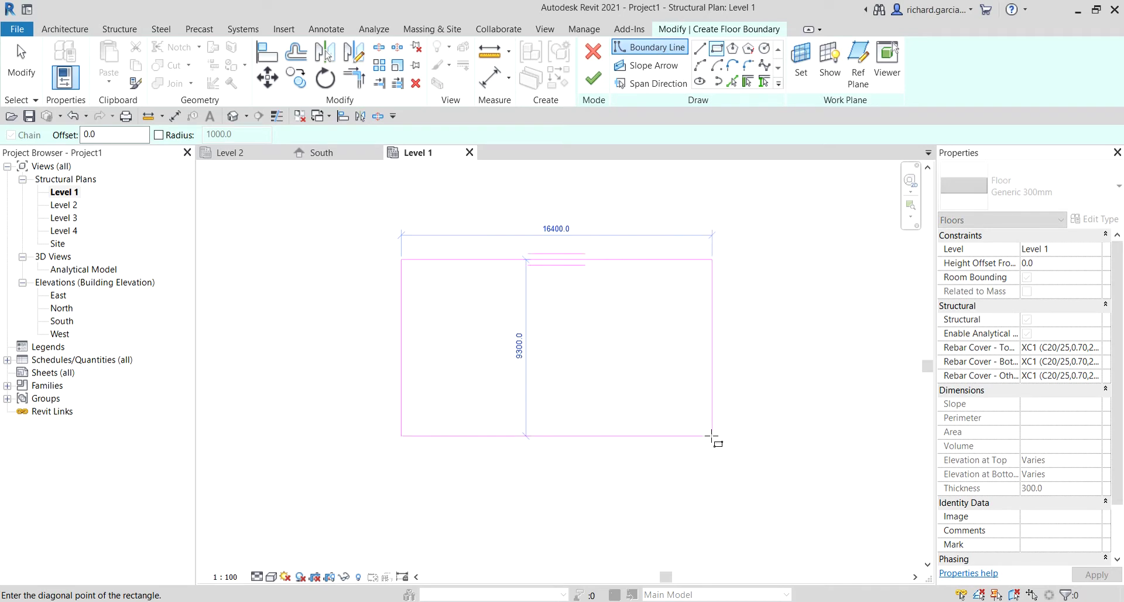
left_click(712, 436)
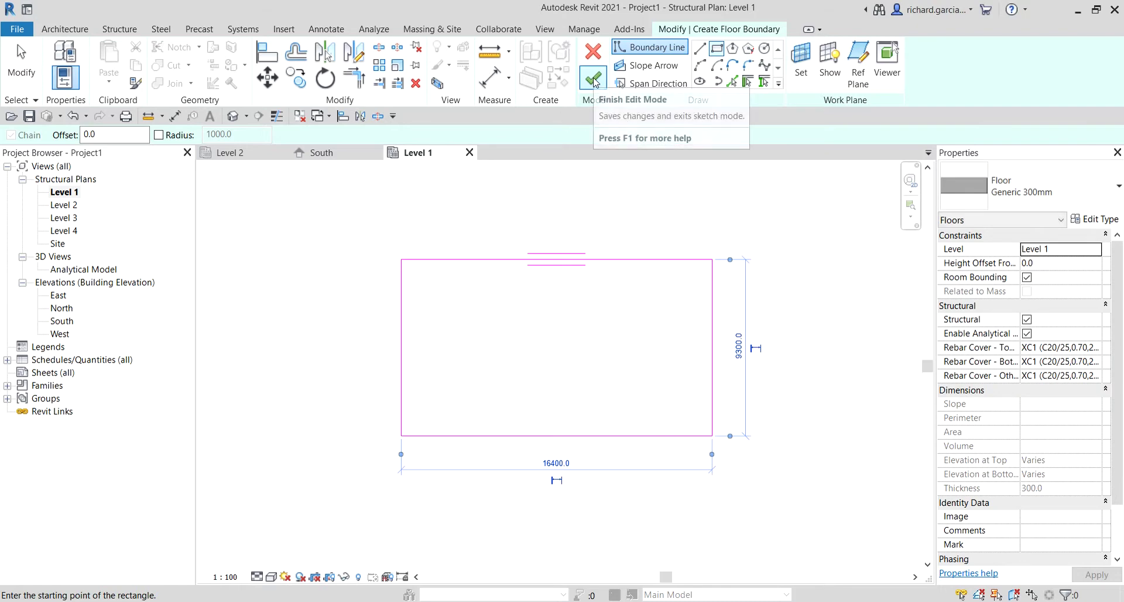
left_click(593, 79)
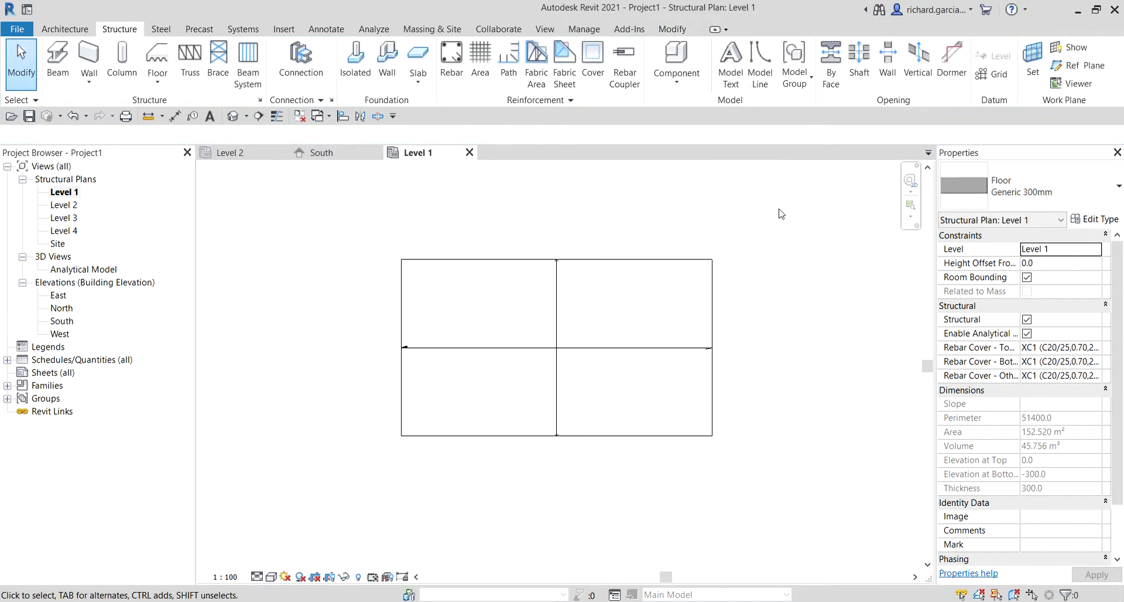
left_click(779, 213)
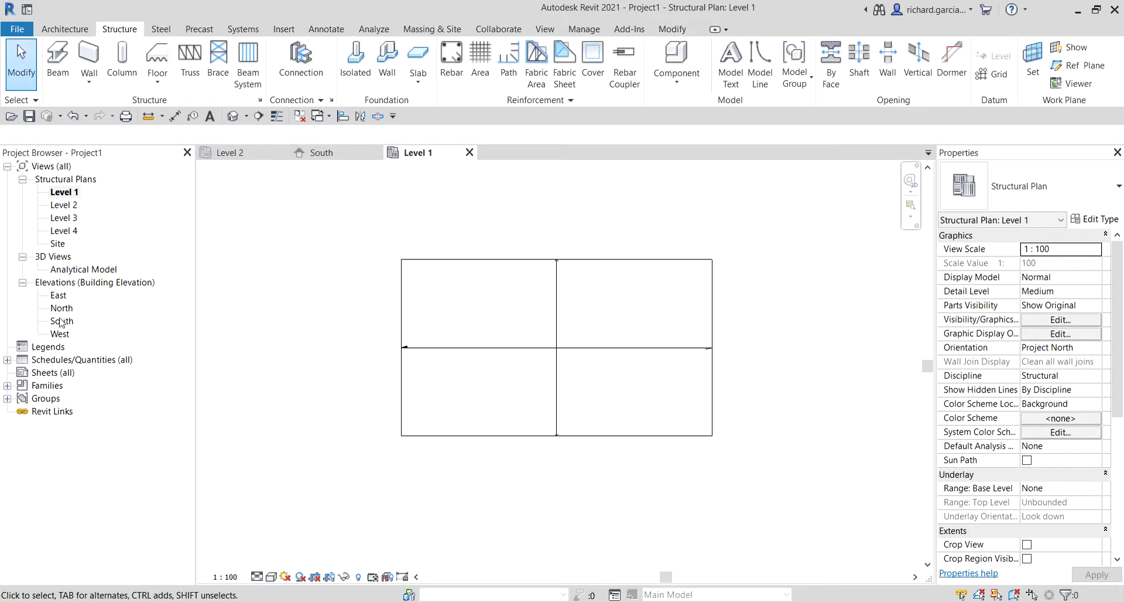
Step: In the South elevation, copy the Level 1 floor vertically to Levels 2, 3 and 4 using constrained multiple copying
double_click(60, 322)
left_click(578, 418)
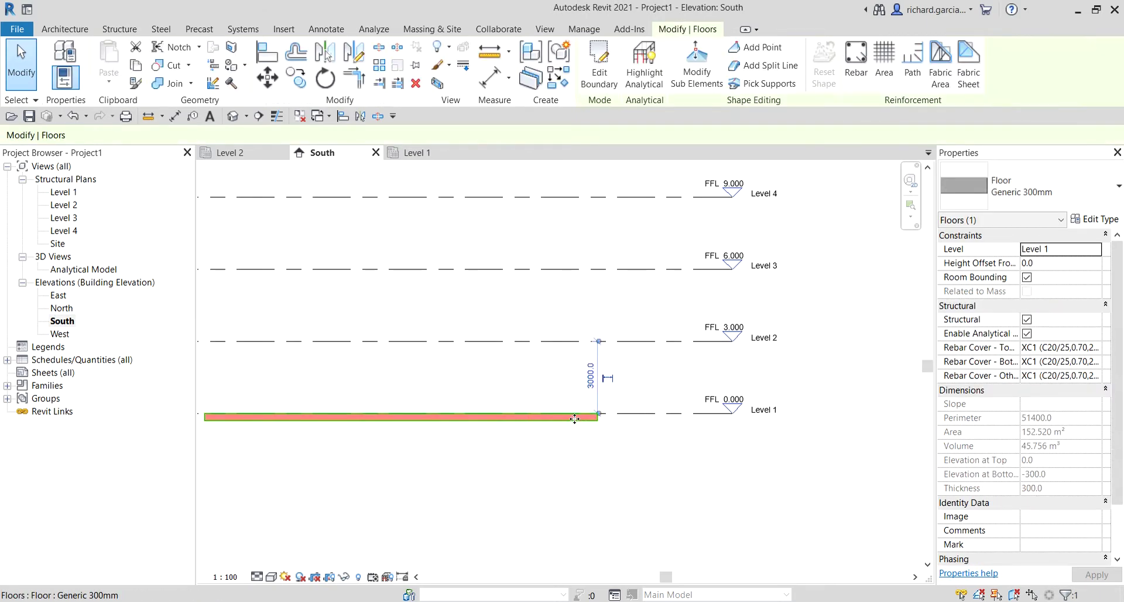
left_click(301, 86)
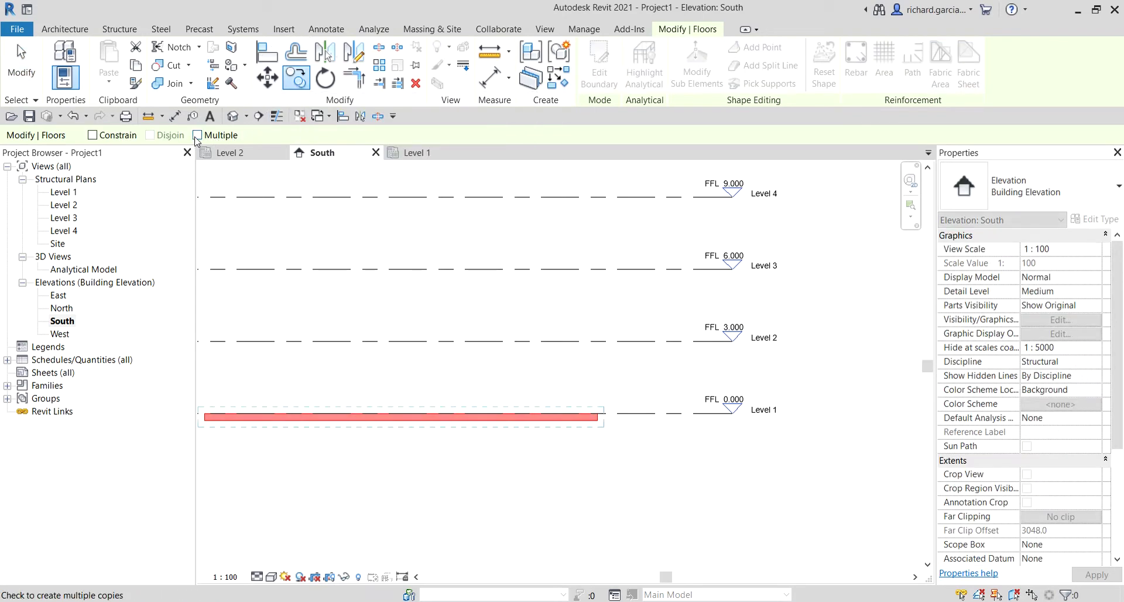
left_click(198, 136)
left_click(92, 136)
left_click(623, 413)
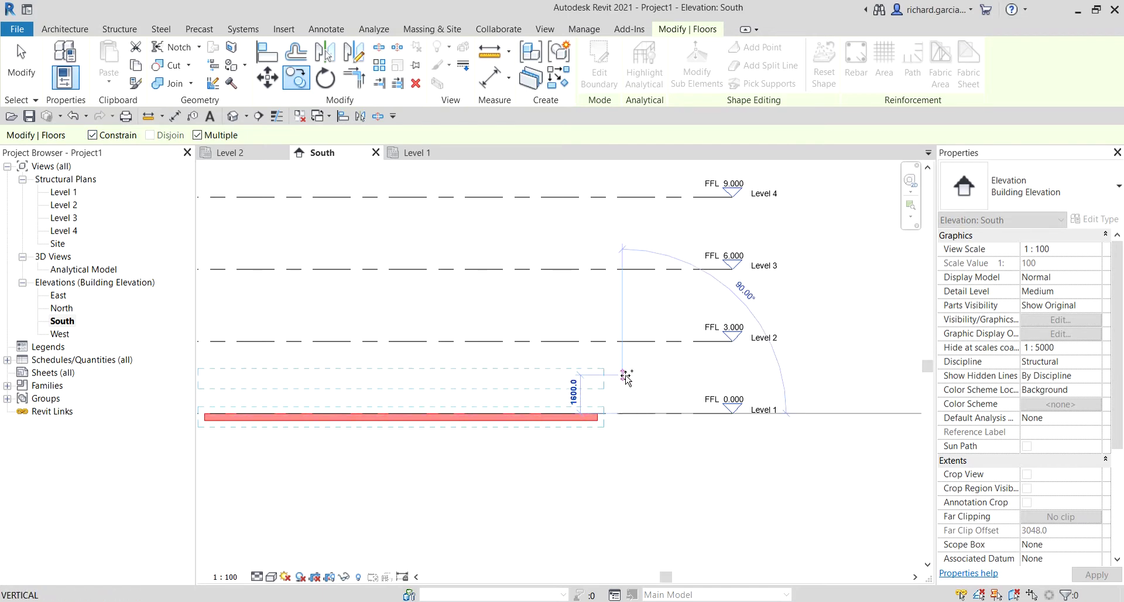
left_click(623, 341)
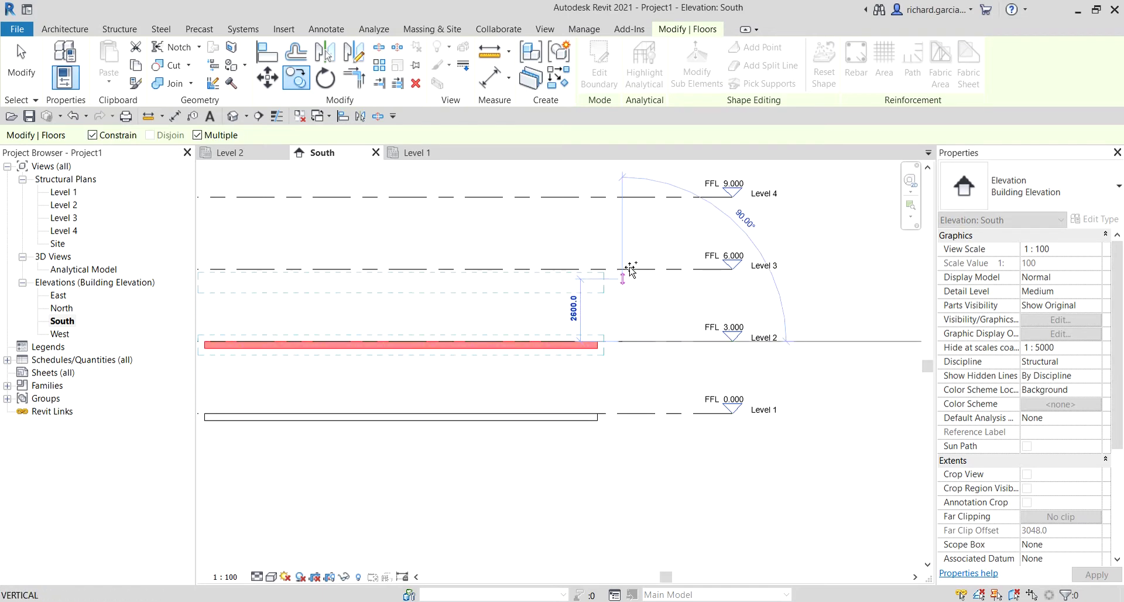
left_click(623, 269)
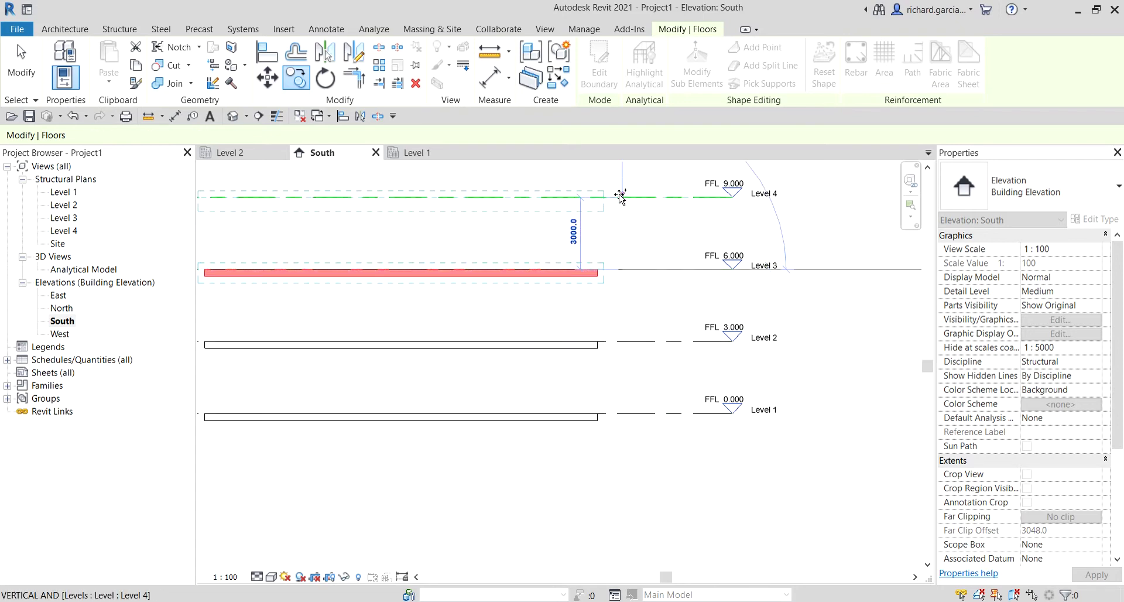
left_click(622, 197)
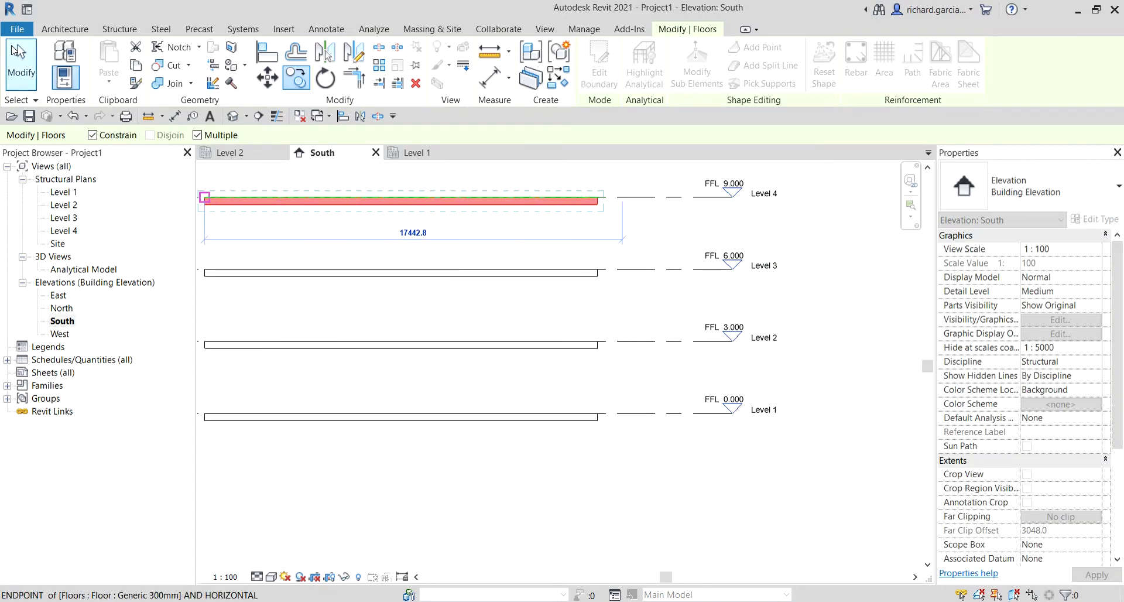
left_click(17, 56)
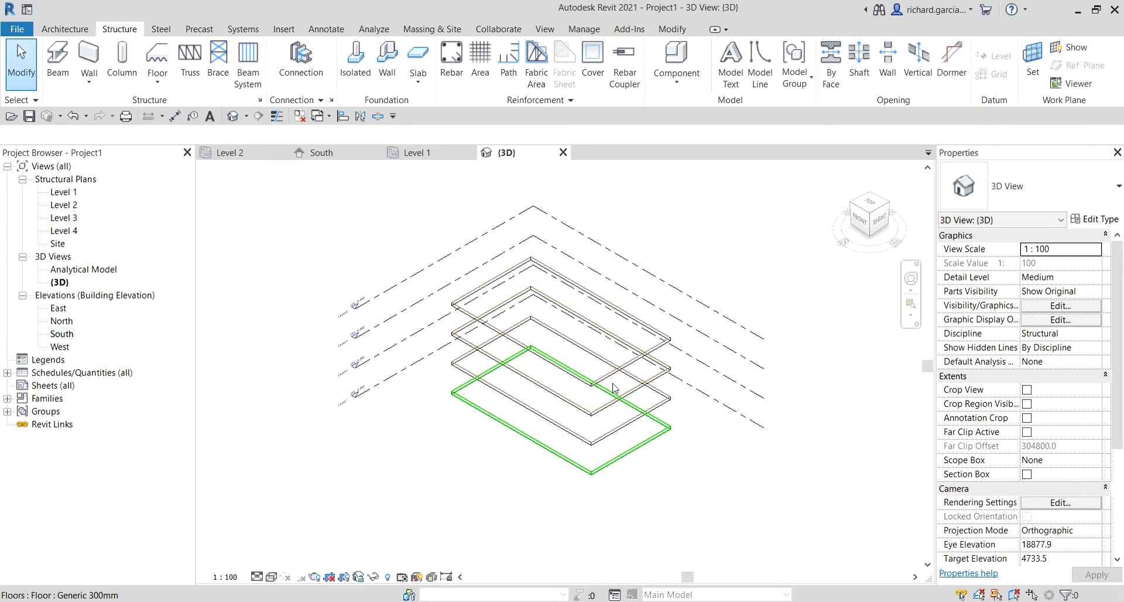
Step: Display the 3D view with shaded surfaces and orbit to see the four stacked floors from a lower angle
left_click(271, 579)
left_click(298, 534)
scroll(578, 422, "up", 2)
middle_click_drag(577, 422, 611, 331, "shift")
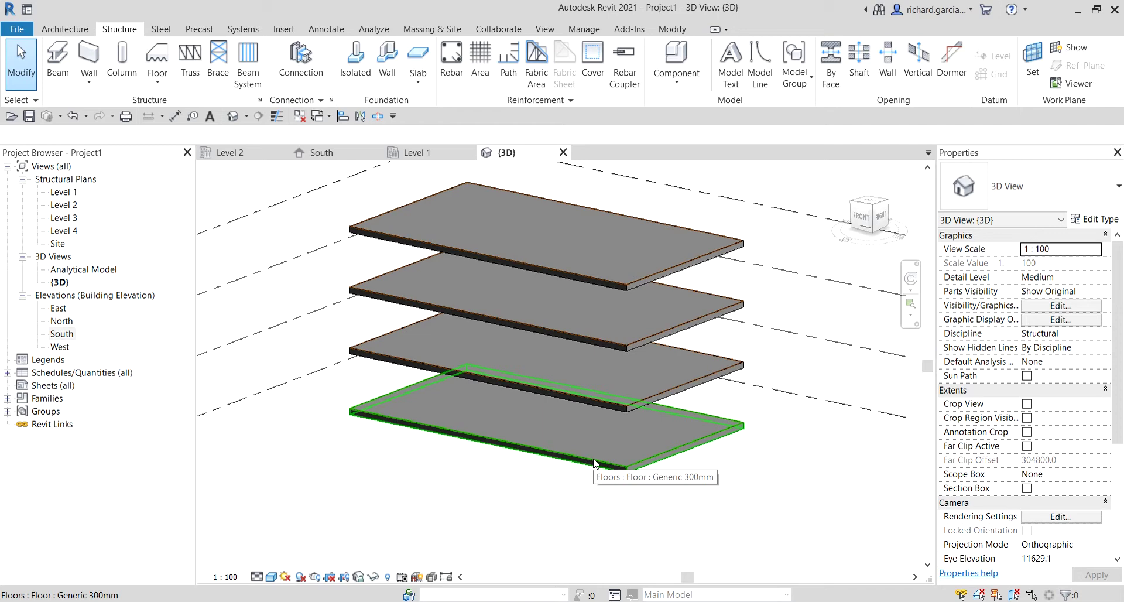
Step: Start a shaft opening sketch on the Level 1 structural plan
double_click(63, 194)
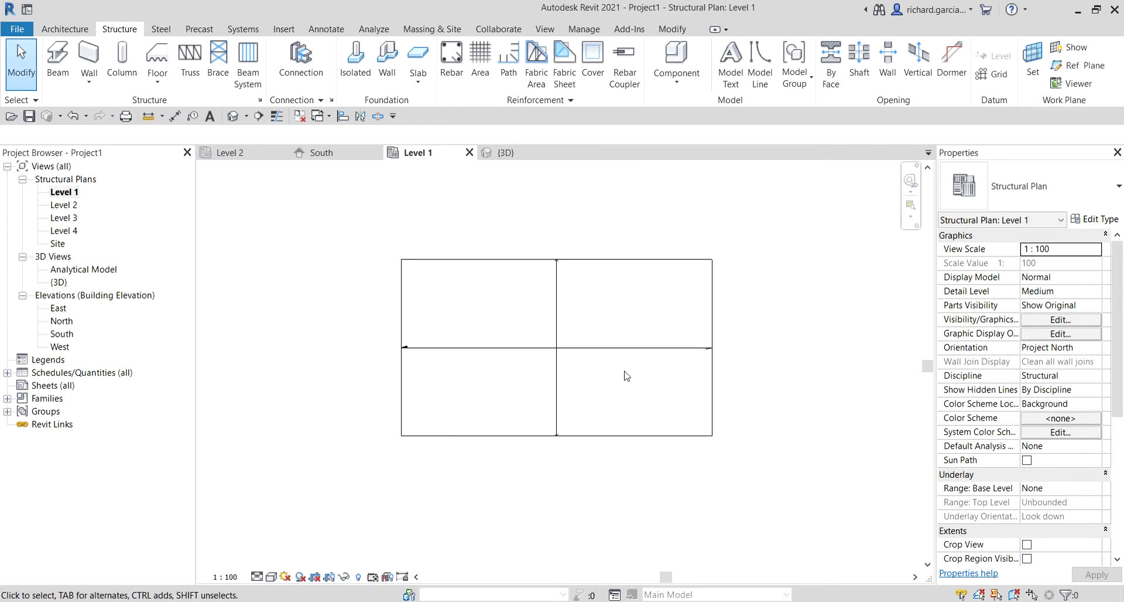
scroll(661, 388, "up", 2)
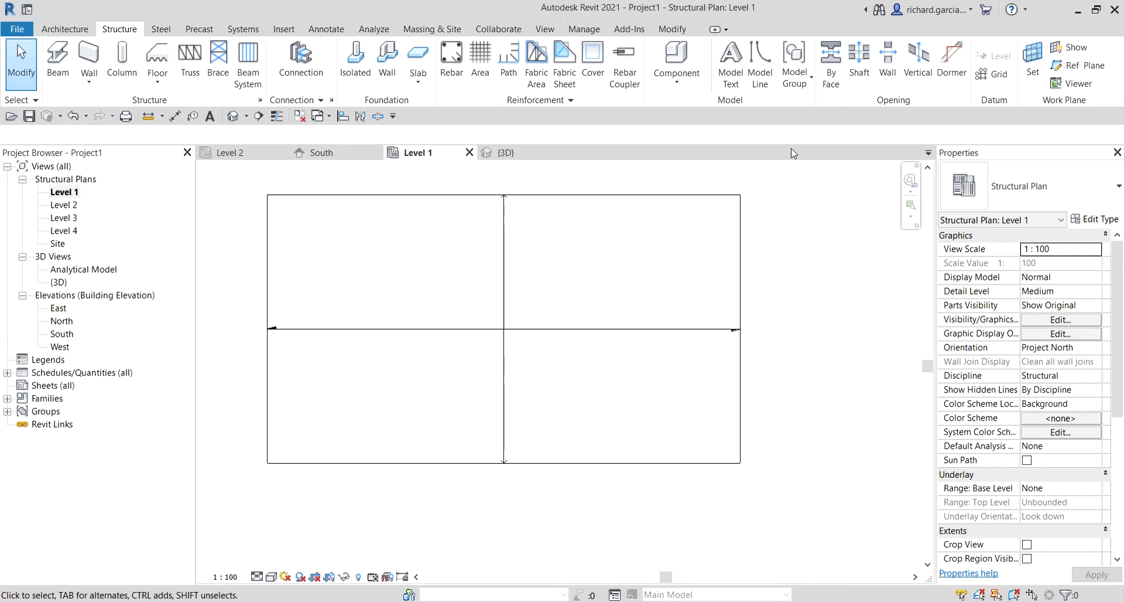
left_click(886, 106)
left_click(886, 105)
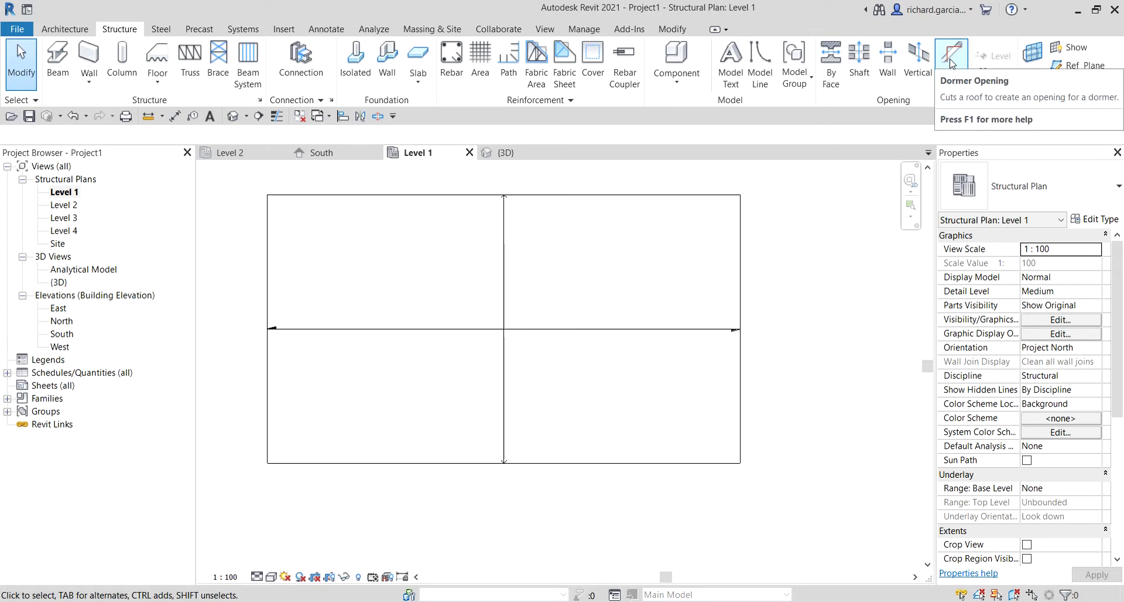
left_click(865, 56)
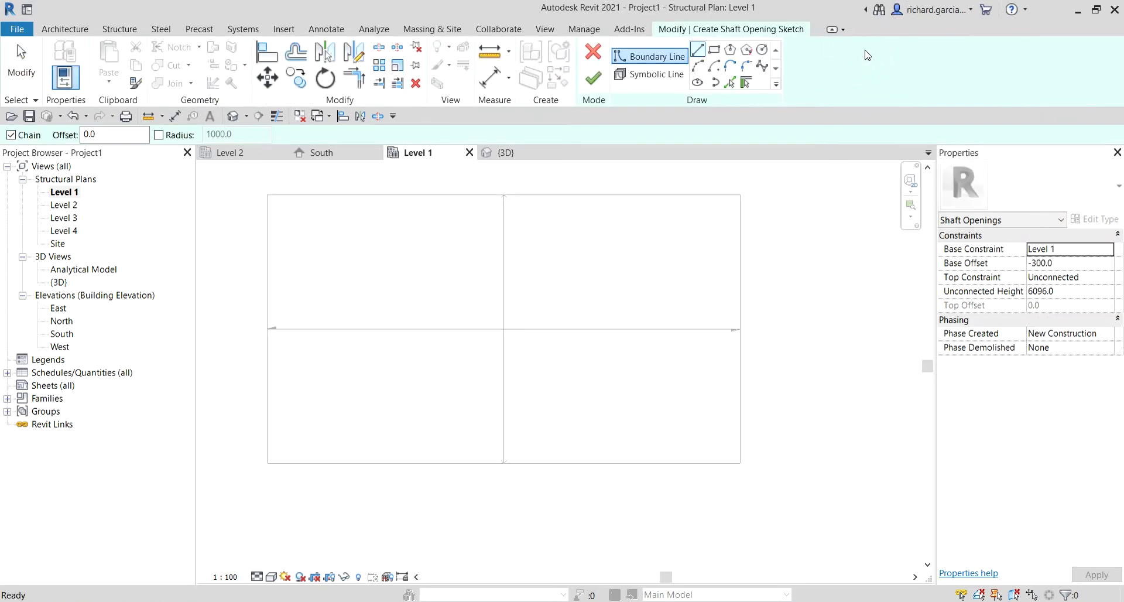
left_click(736, 39)
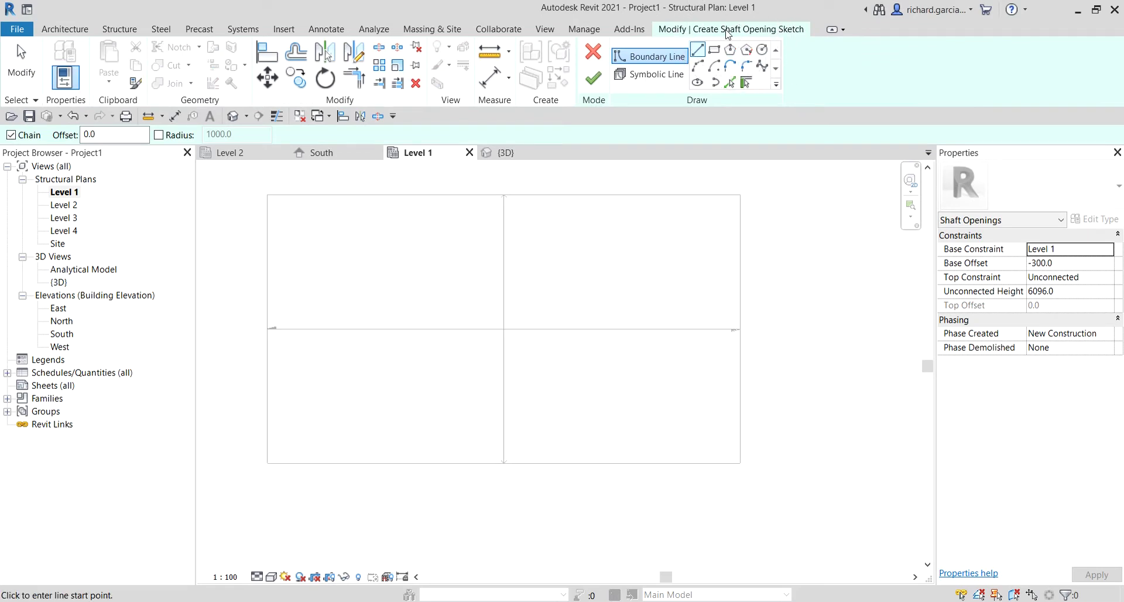
left_click(728, 33)
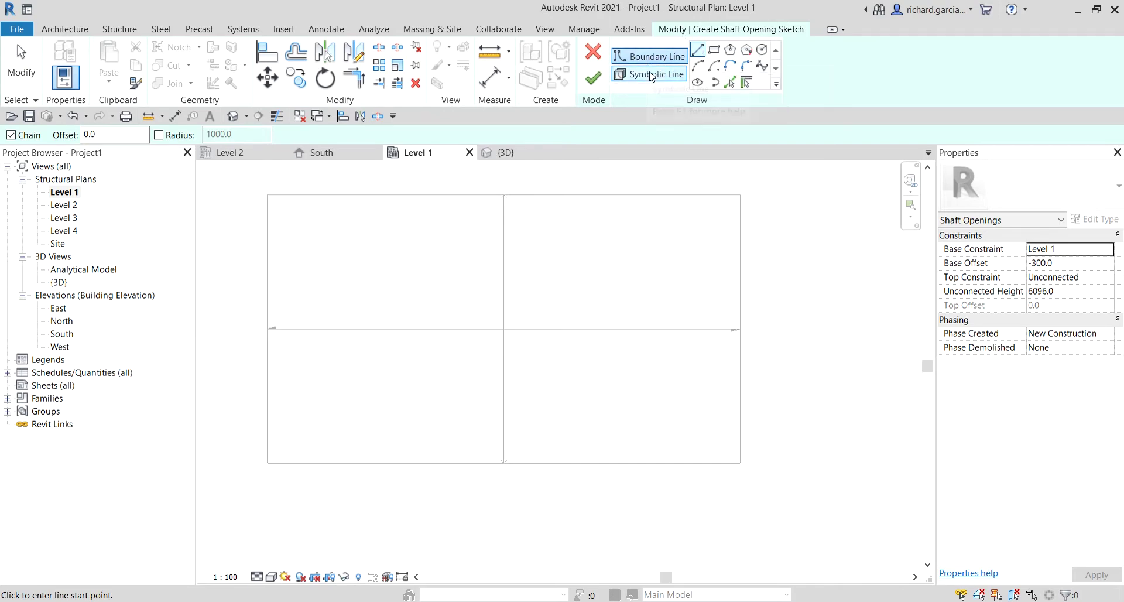
left_click(653, 54)
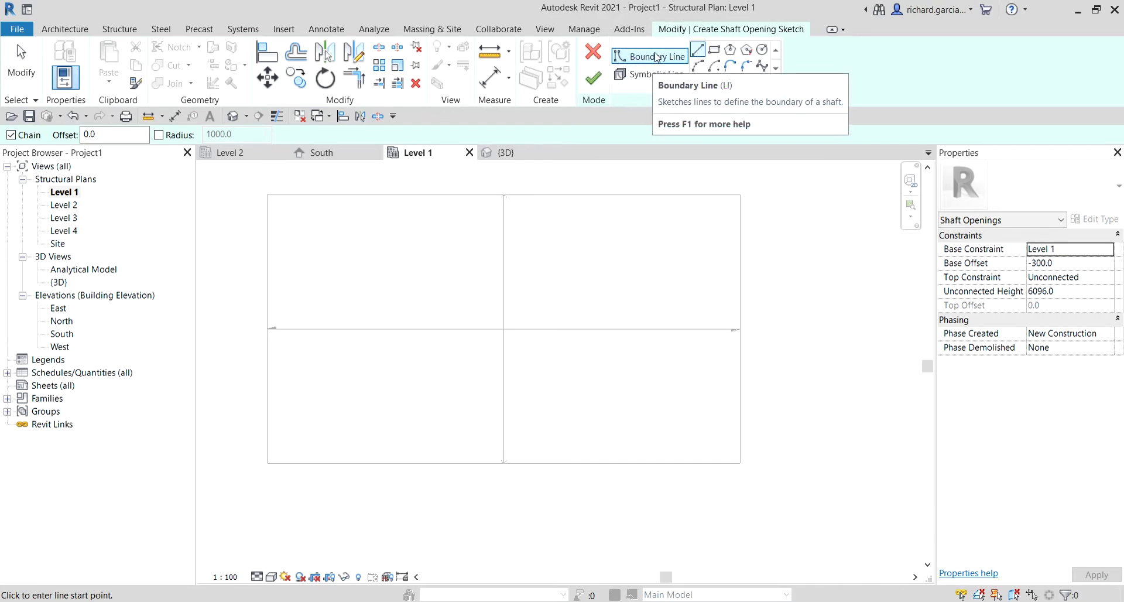
left_click(652, 77)
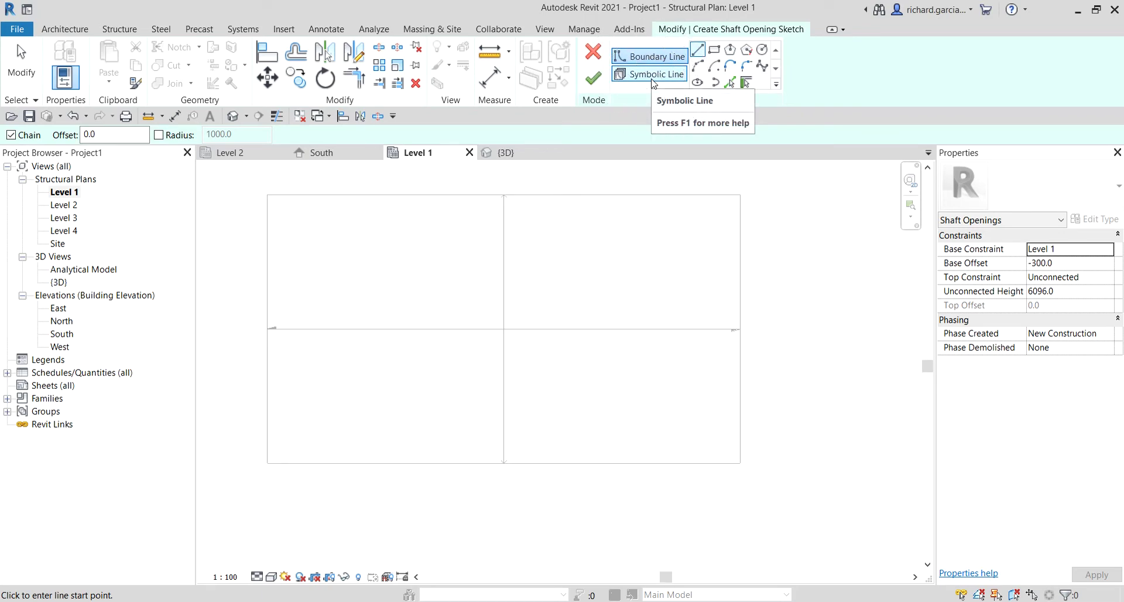
Step: Sketch a rectangular shaft boundary about 2700 by 2000 mm in the lower-right quarter of the floor
left_click(715, 52)
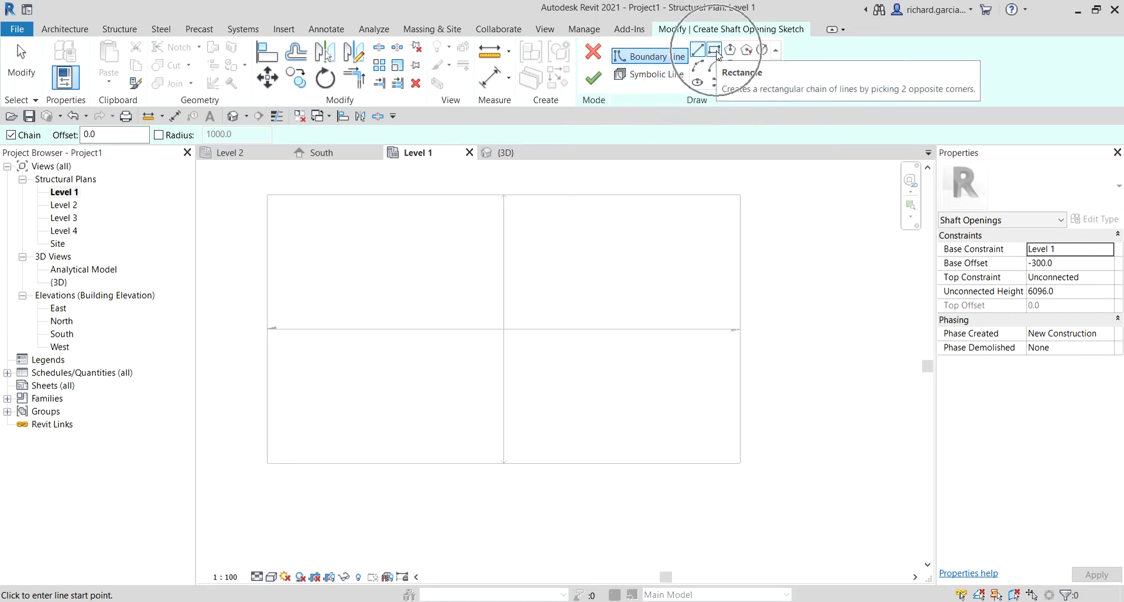
scroll(638, 423, "up", 3)
left_click(576, 335)
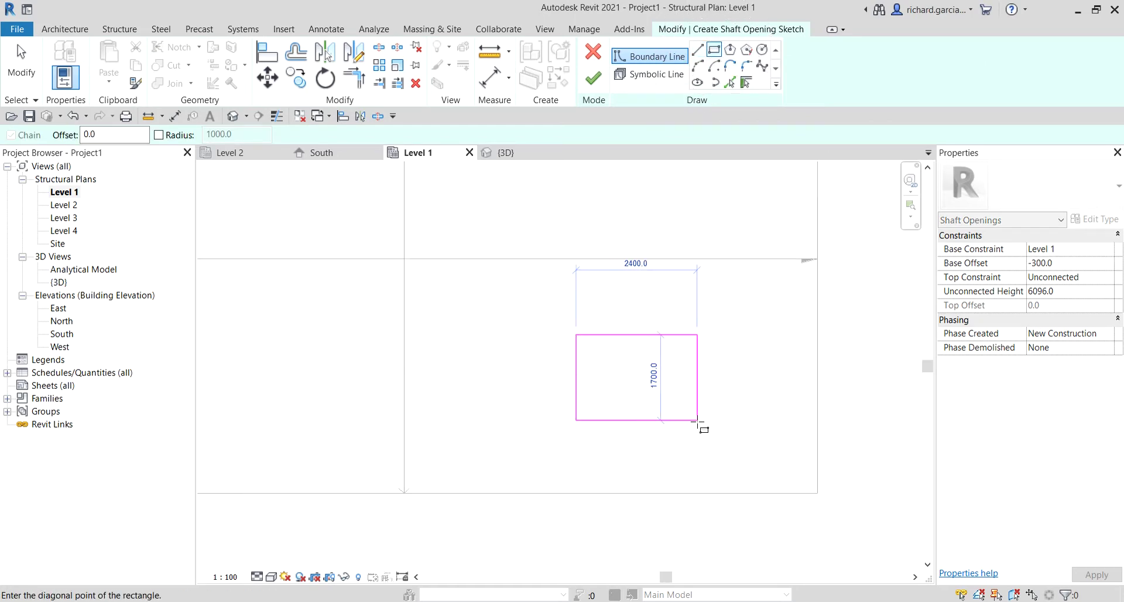
left_click(713, 434)
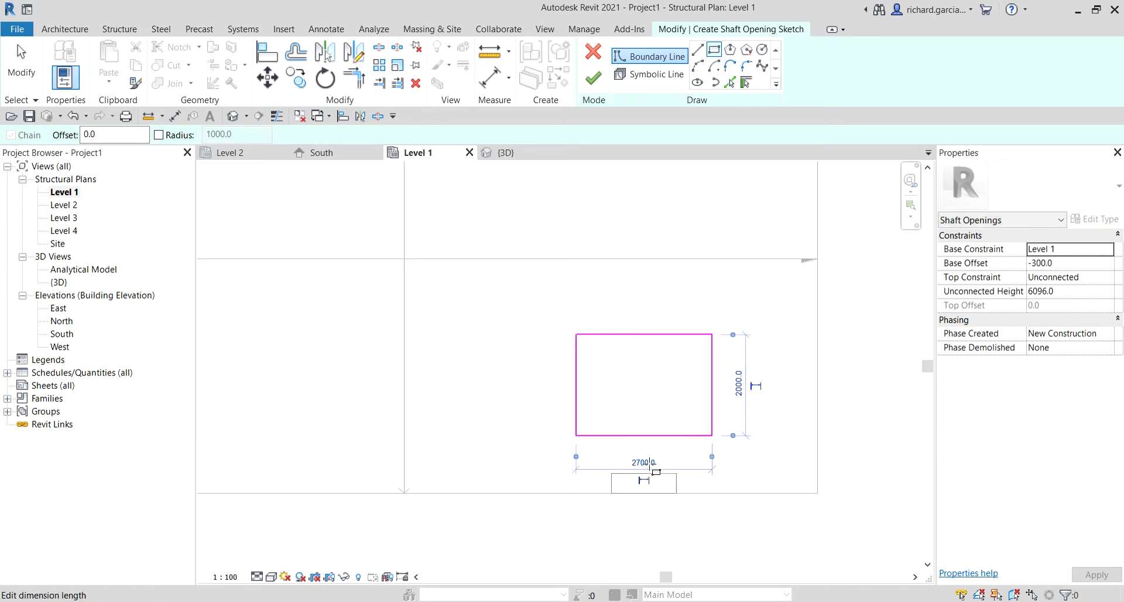
Step: Set the shaft boundary's horizontal width to 2000 mm and finish drawing boundary lines
left_click(651, 464)
type("200")
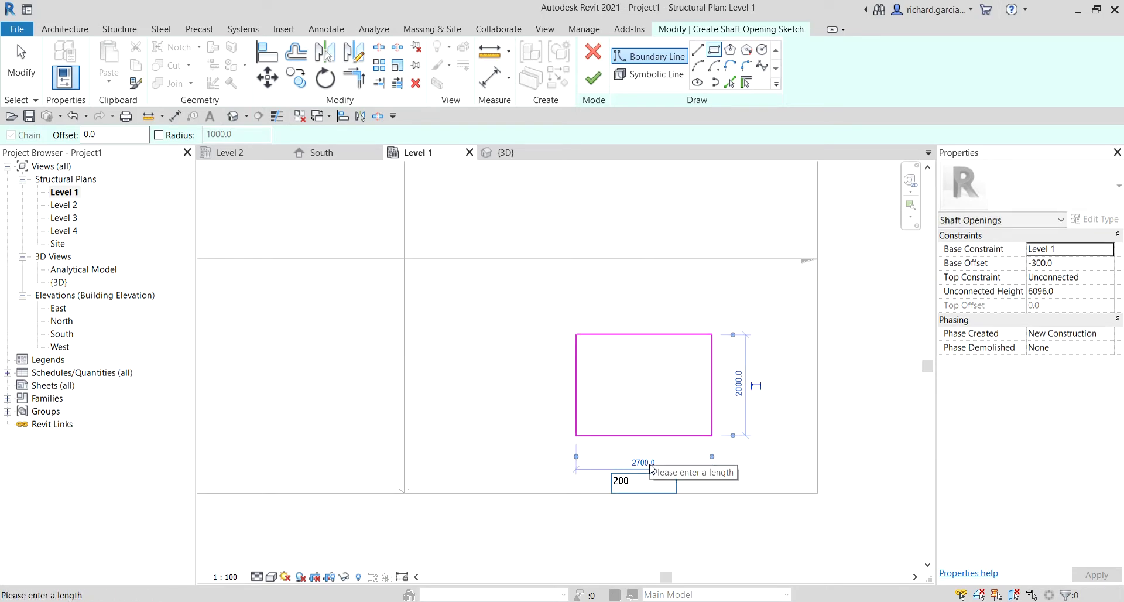
type("0")
key("Return")
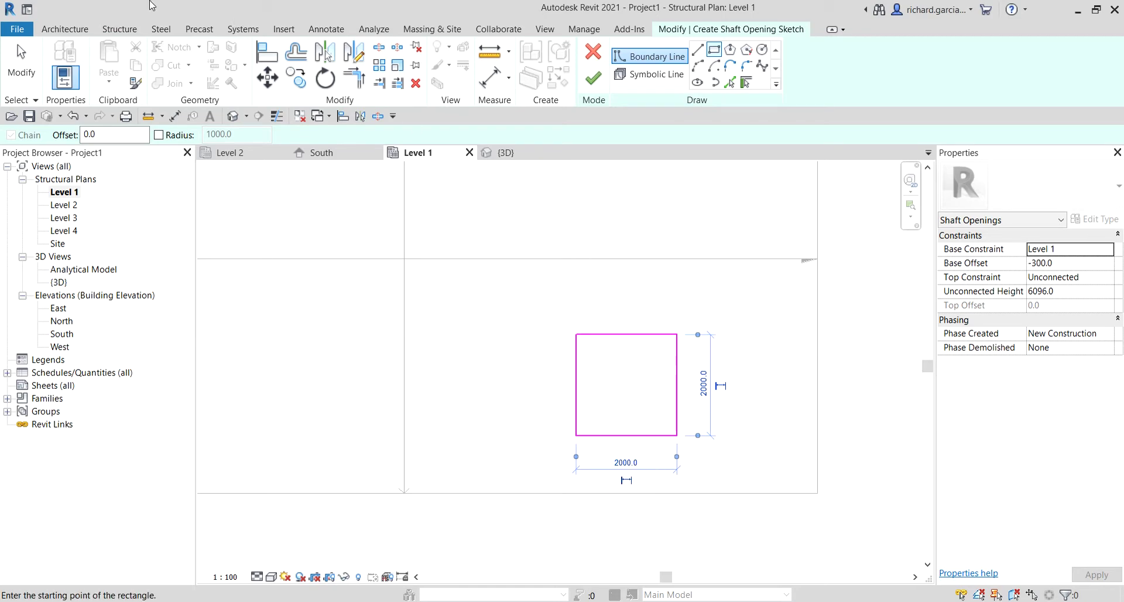
left_click(21, 64)
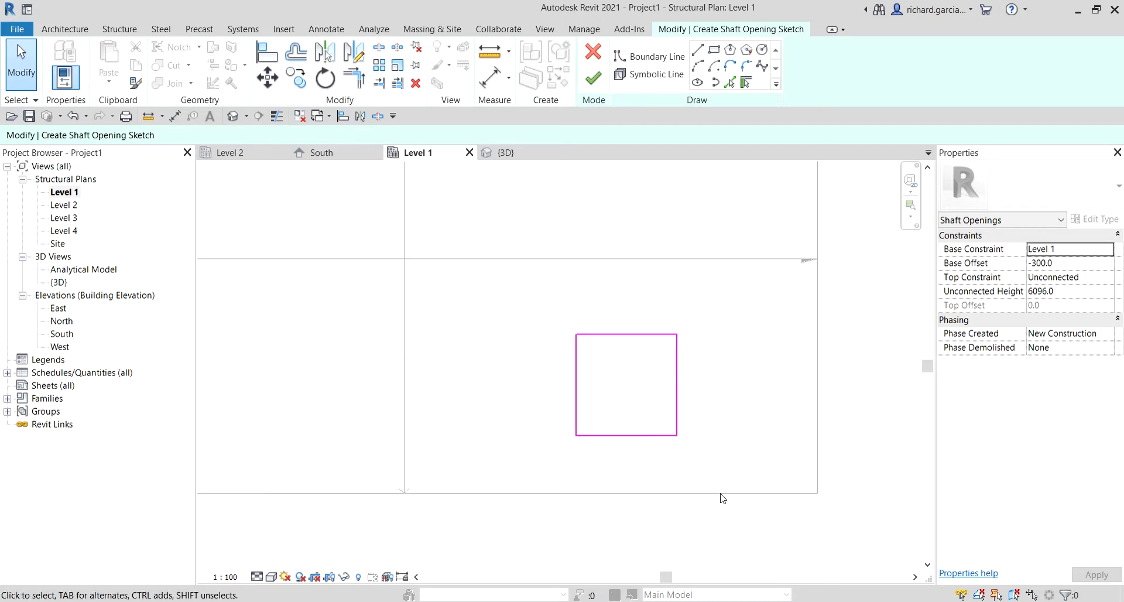
Step: Draw two symbolic lines along the diagonals of the square shaft boundary to mark it with an X
left_click(649, 79)
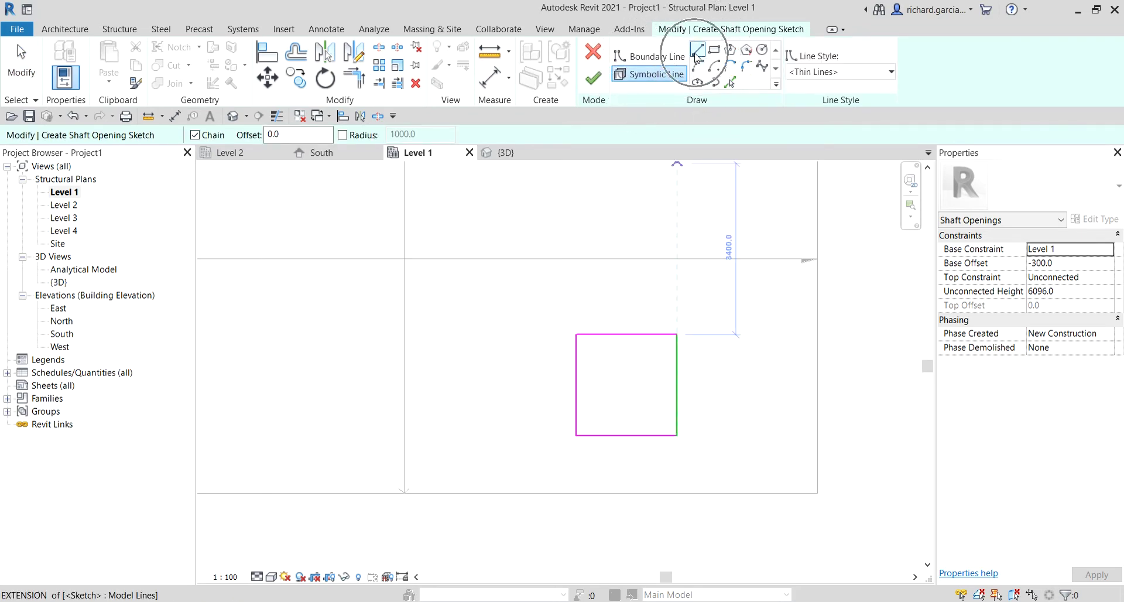
left_click(677, 335)
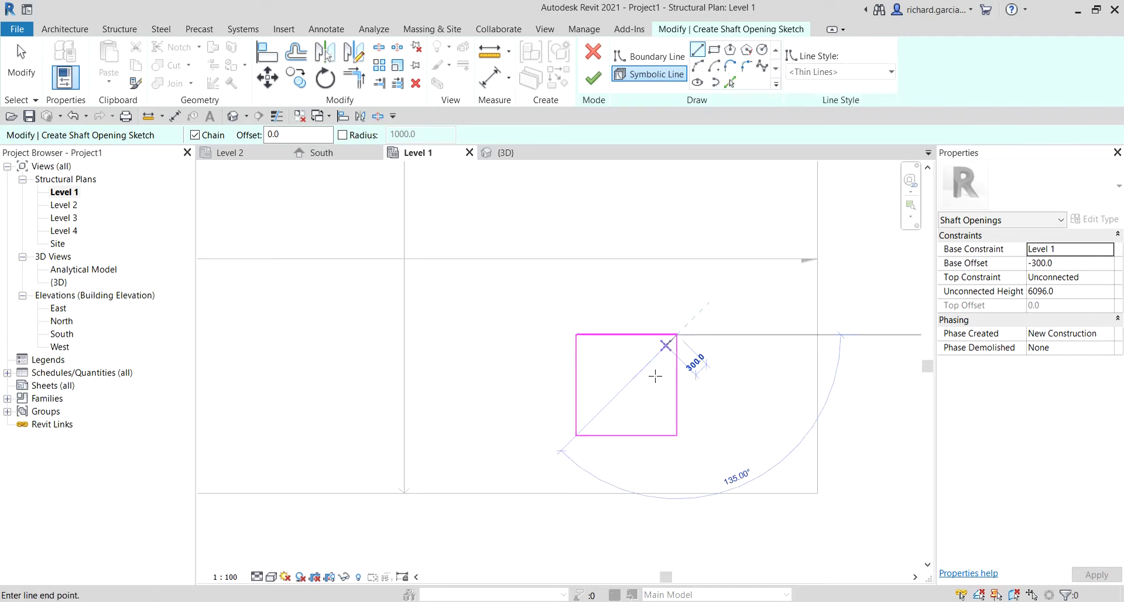
left_click(577, 435)
key("Escape")
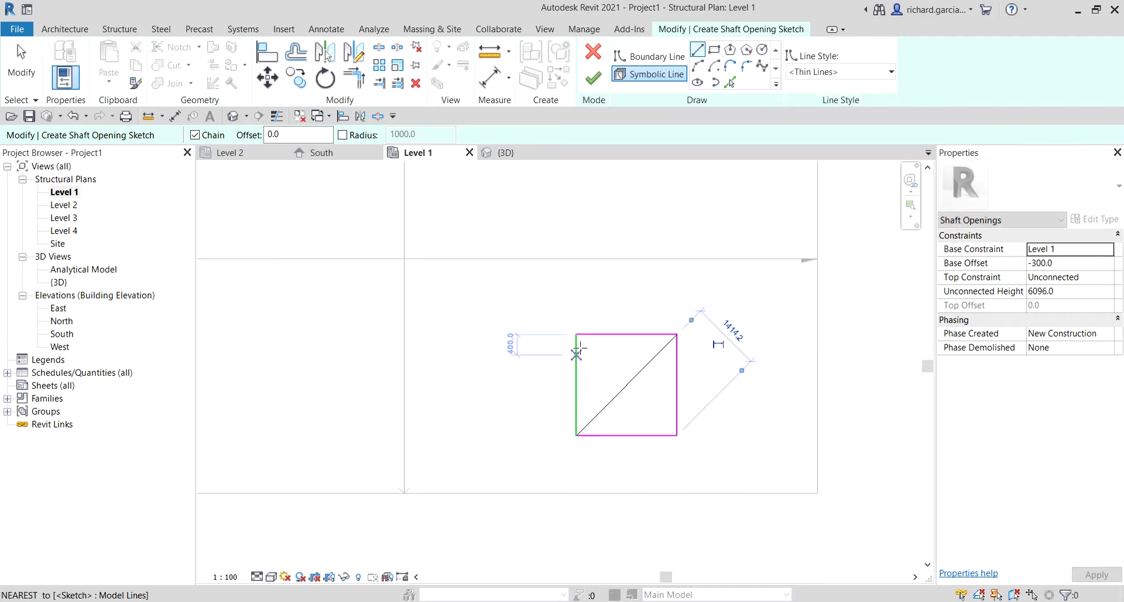
left_click(577, 335)
left_click(677, 434)
key("Escape")
key("Escape")
middle_click_drag(669, 427, 668, 409)
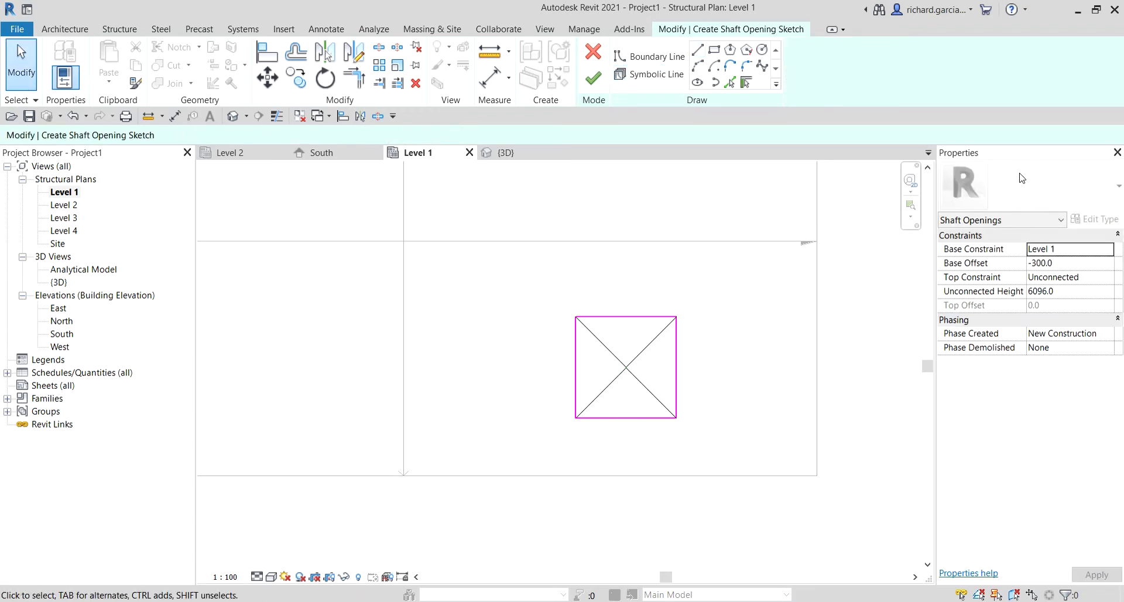
Step: Set the shaft opening's base offset to 0, keeping Level 1 as its base constraint
left_click(970, 156)
left_click_drag(966, 222, 967, 252)
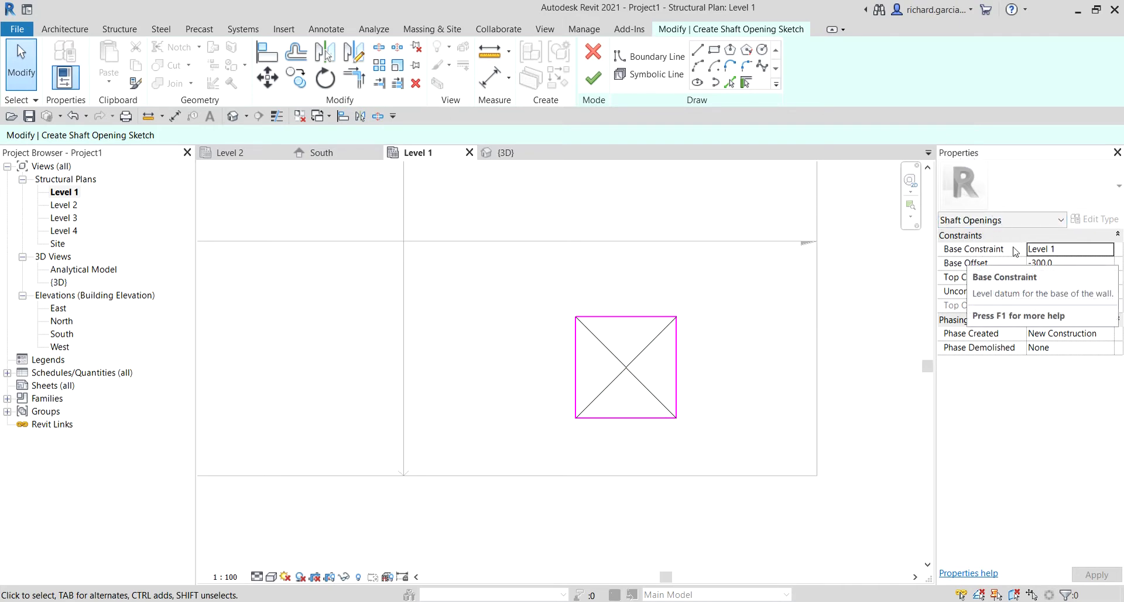
left_click(1061, 248)
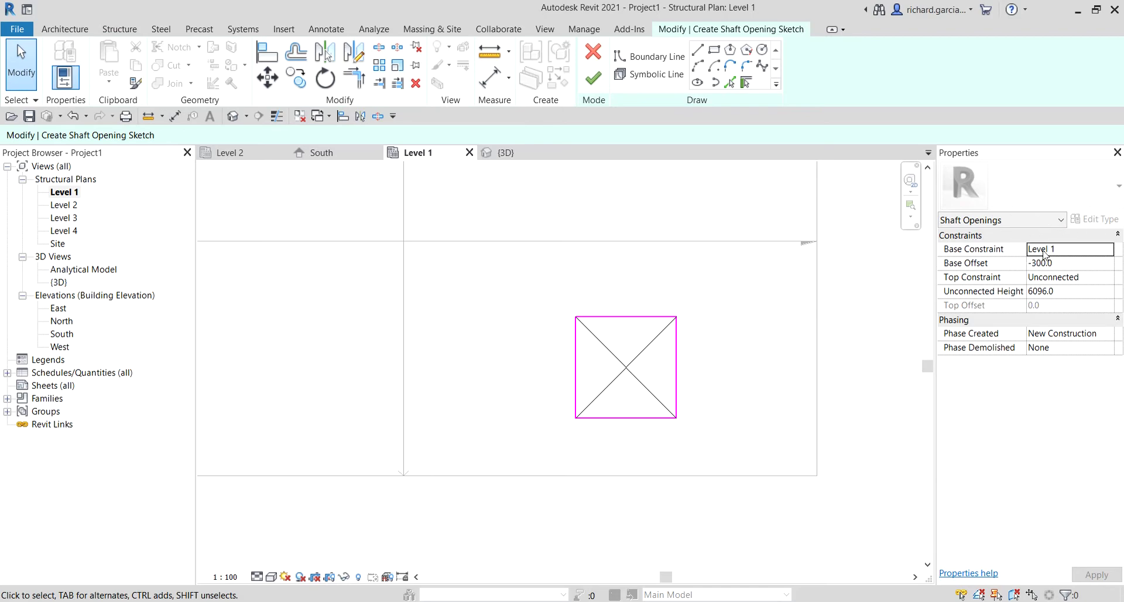
left_click(966, 267)
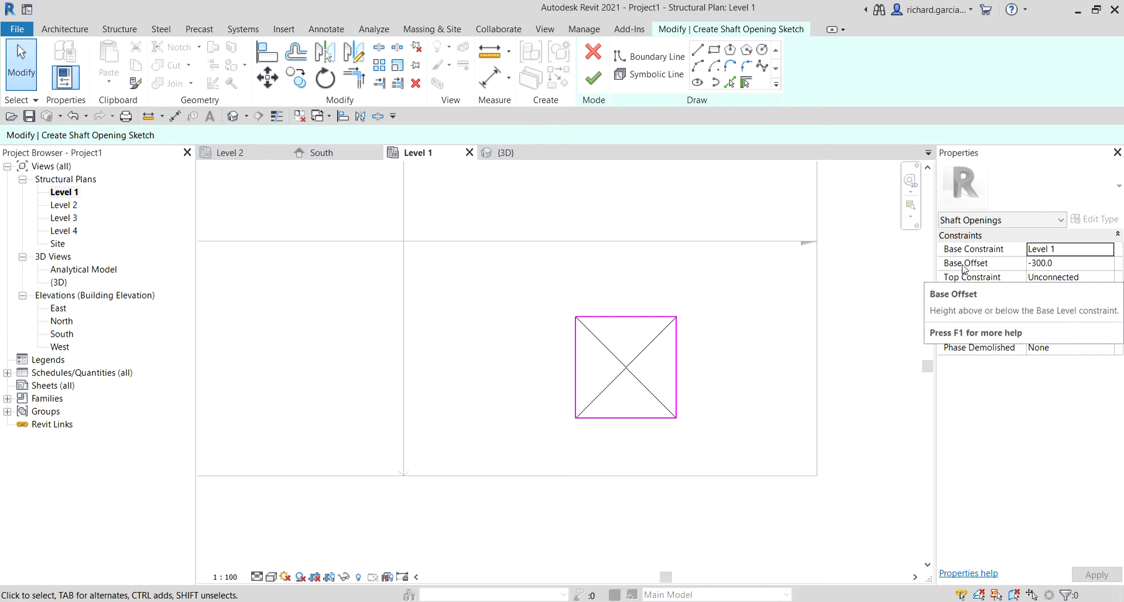
left_click(1067, 269)
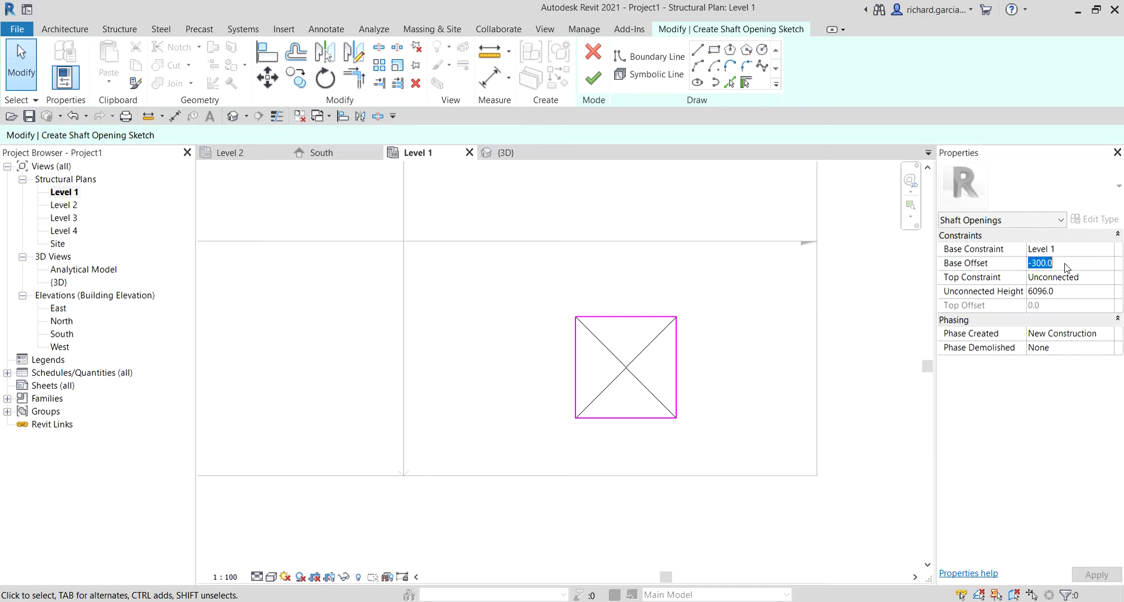
type("0")
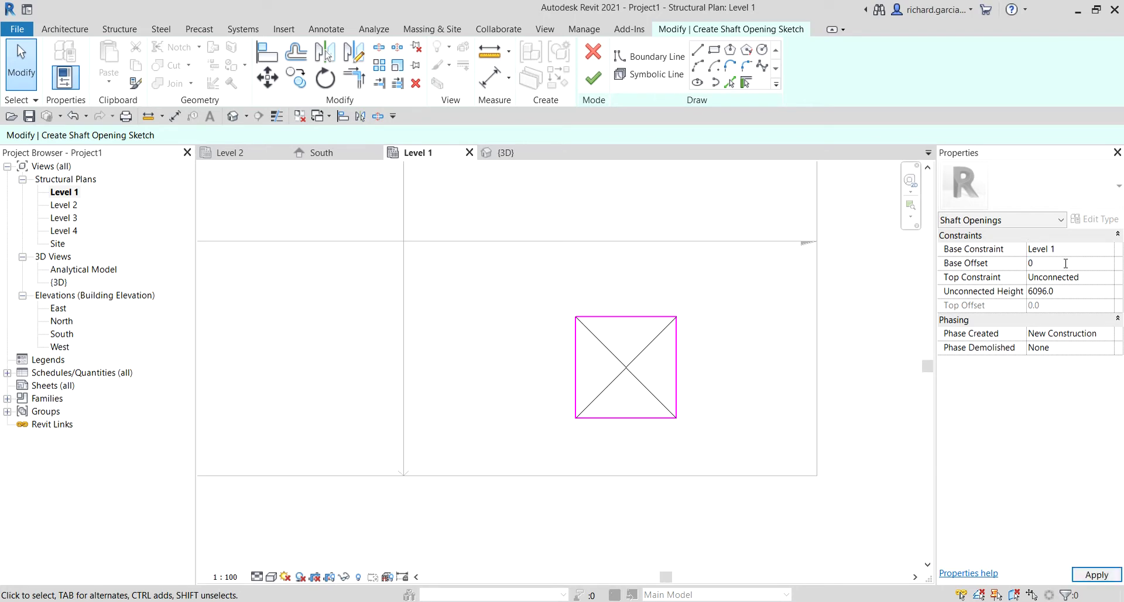
key("Return")
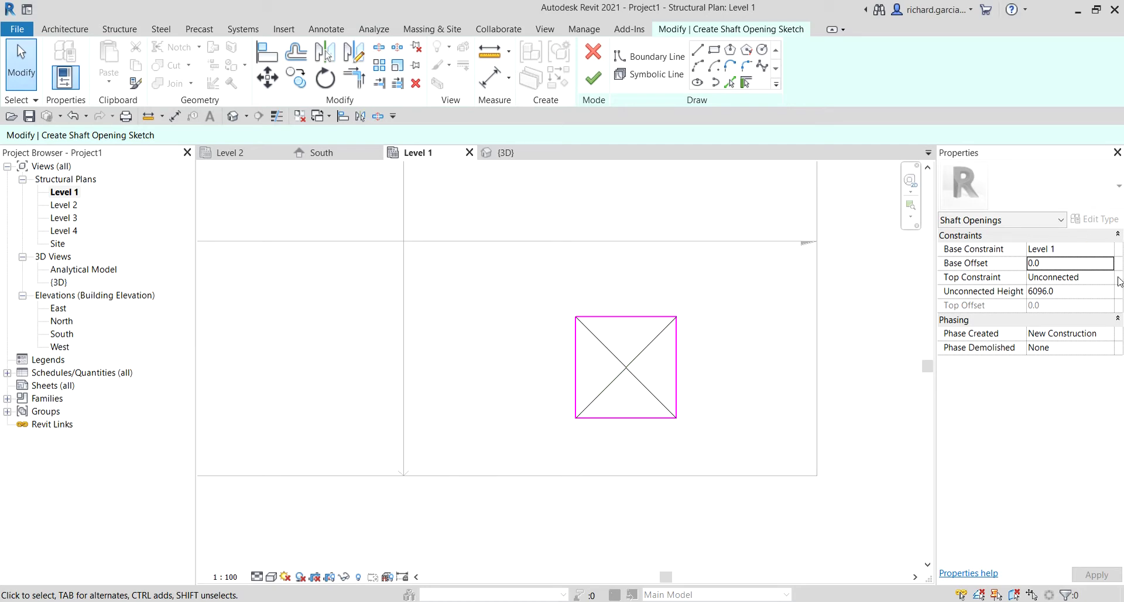
Step: Constrain the top of the shaft opening up to Level 4 and finish the sketch
left_click(1067, 278)
left_click(1070, 280)
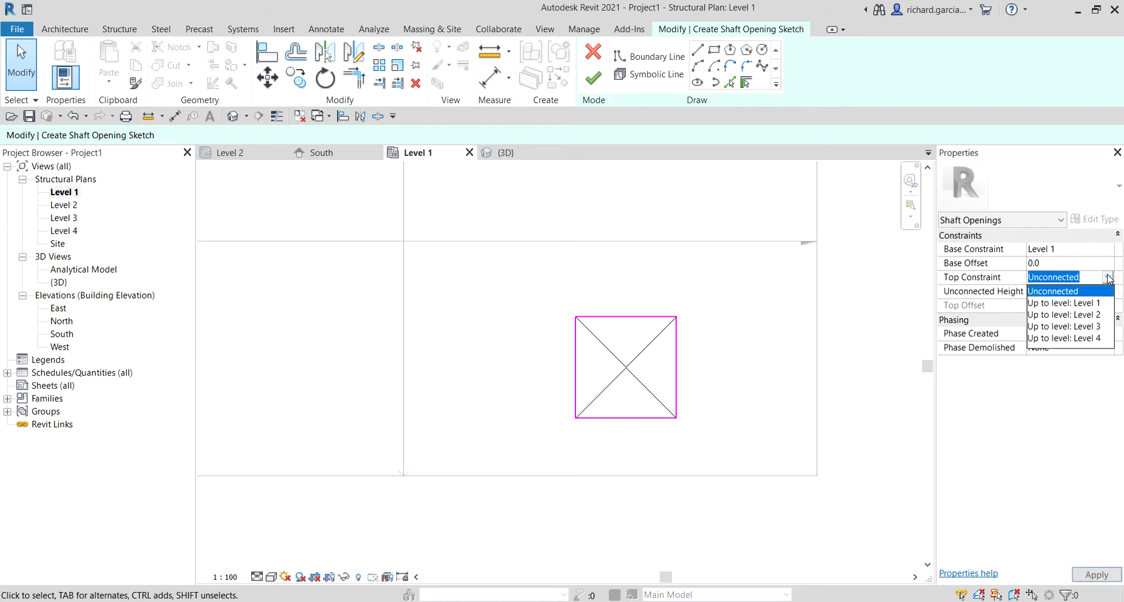
left_click(1071, 338)
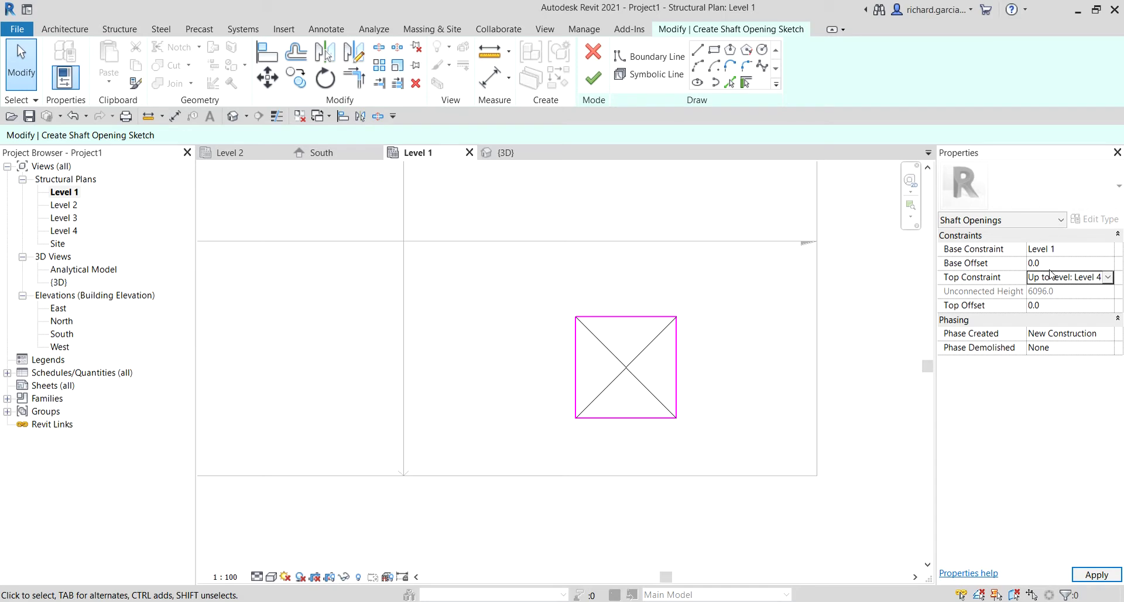
key("ctrl")
key("ctrl")
left_click(598, 84)
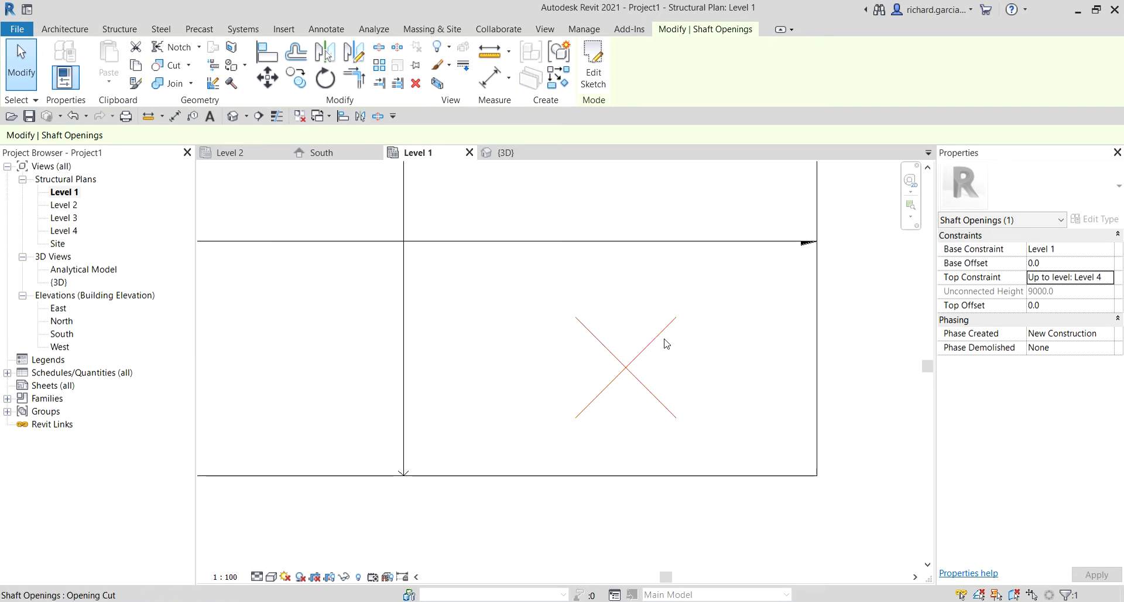
Step: Reopen the sketch of the finished shaft opening for editing and start drawing symbolic lines
left_click(644, 352)
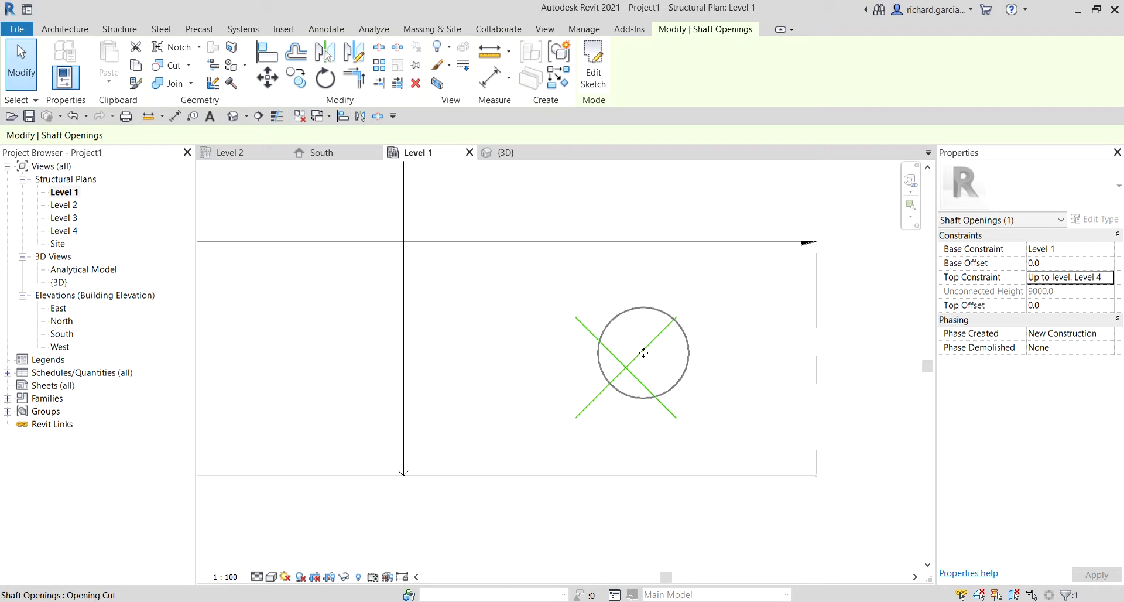
left_click(593, 75)
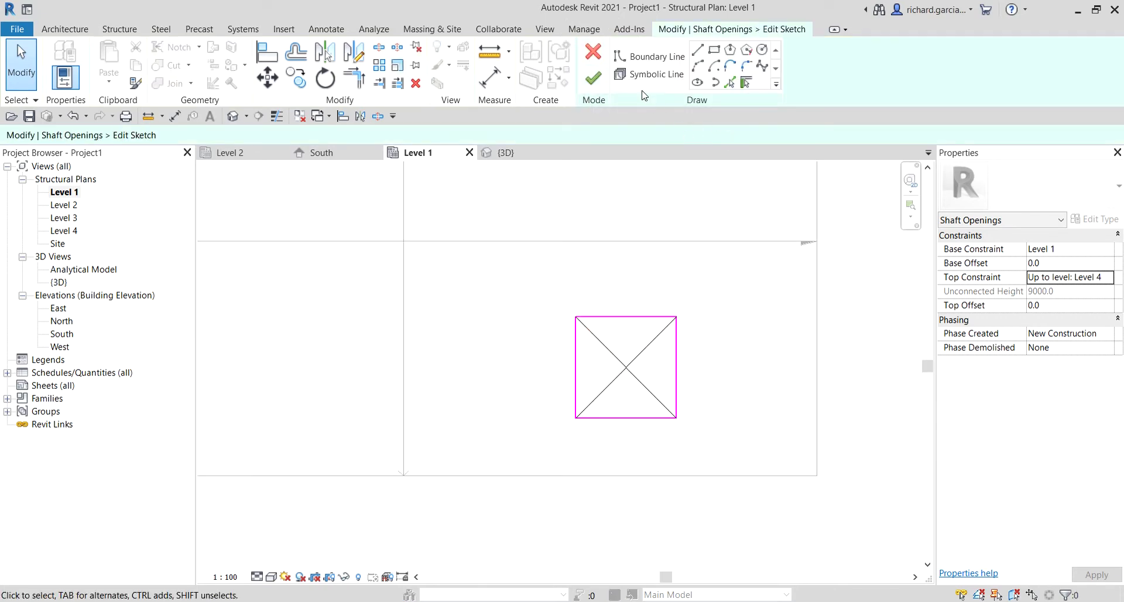
left_click(638, 75)
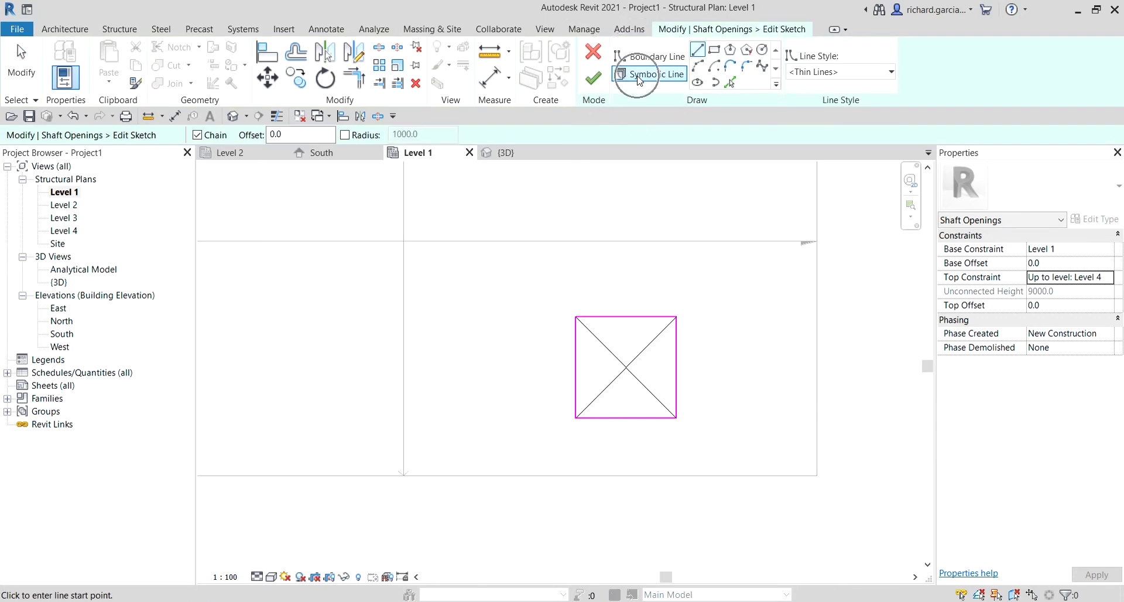
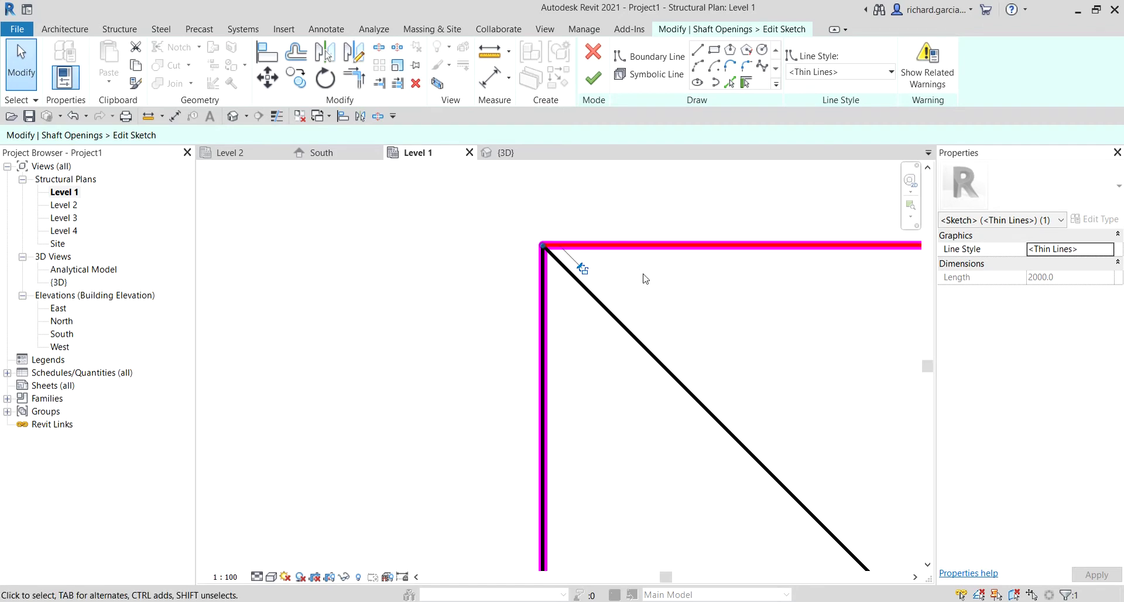
Step: Delete the thin symbolic lines overlapping the edges of the square boundary, keeping the boundary and the two diagonals
scroll(653, 290, "down", 3)
left_click(647, 293)
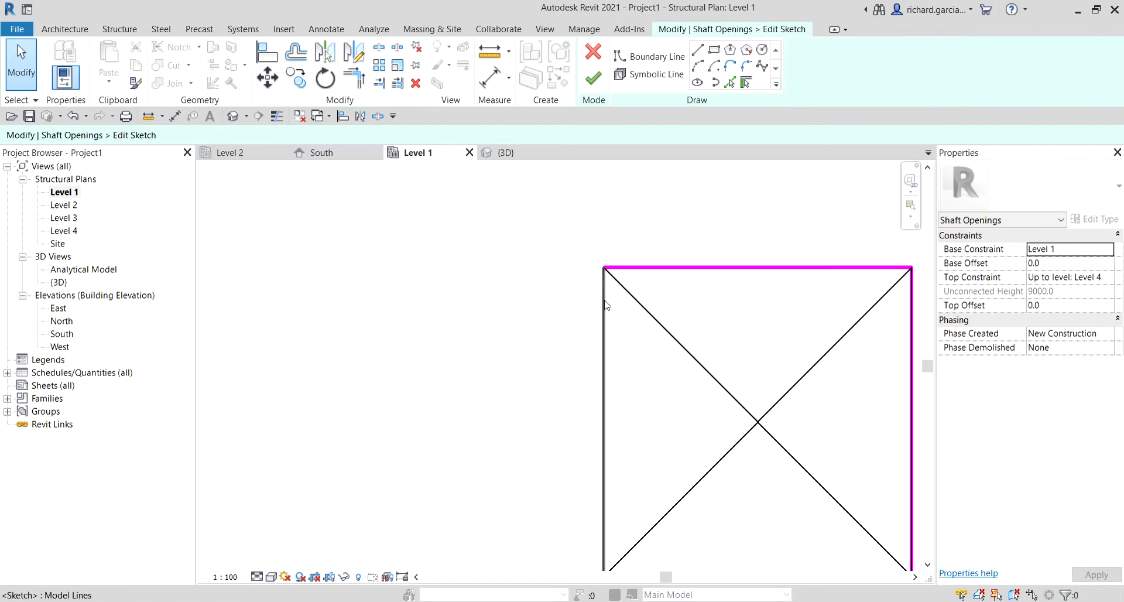
scroll(738, 355, "down", 3)
left_click(739, 332)
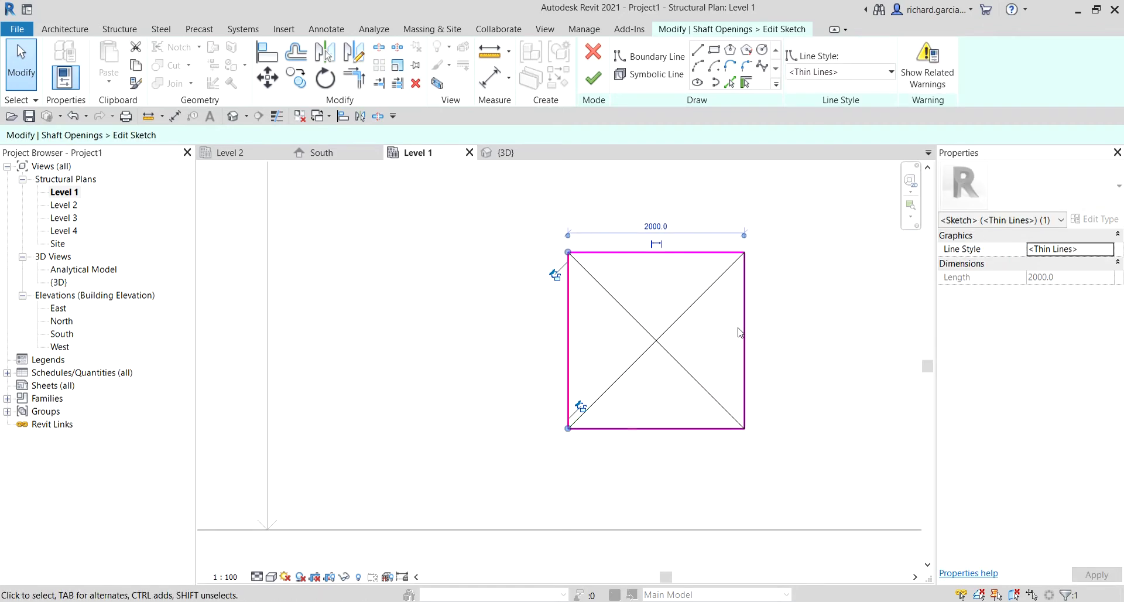
left_click(577, 319)
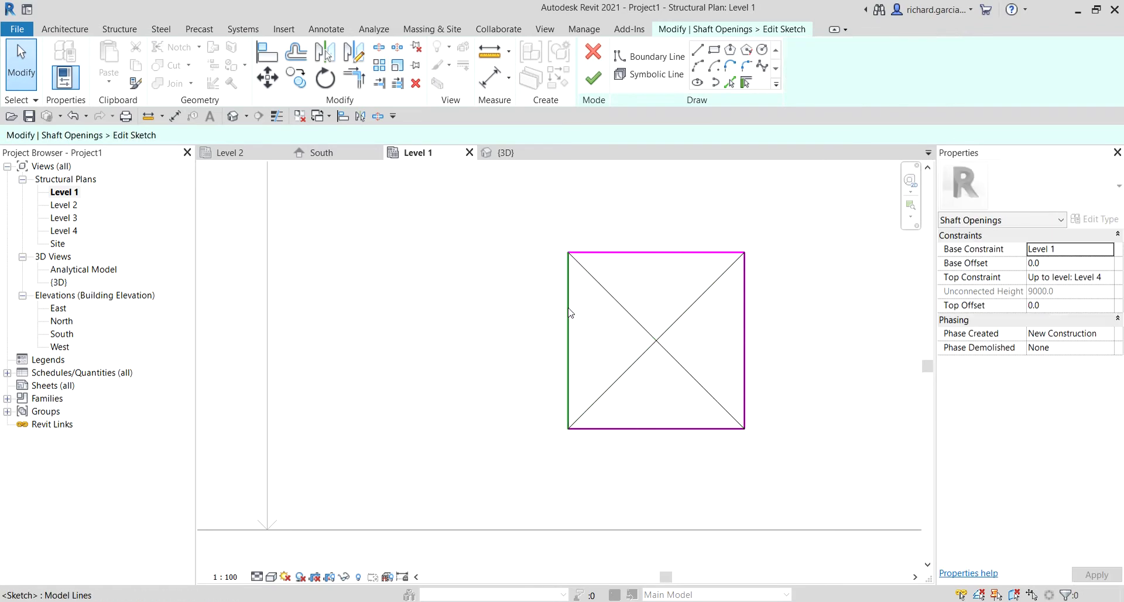
left_click(568, 319)
left_click(630, 354)
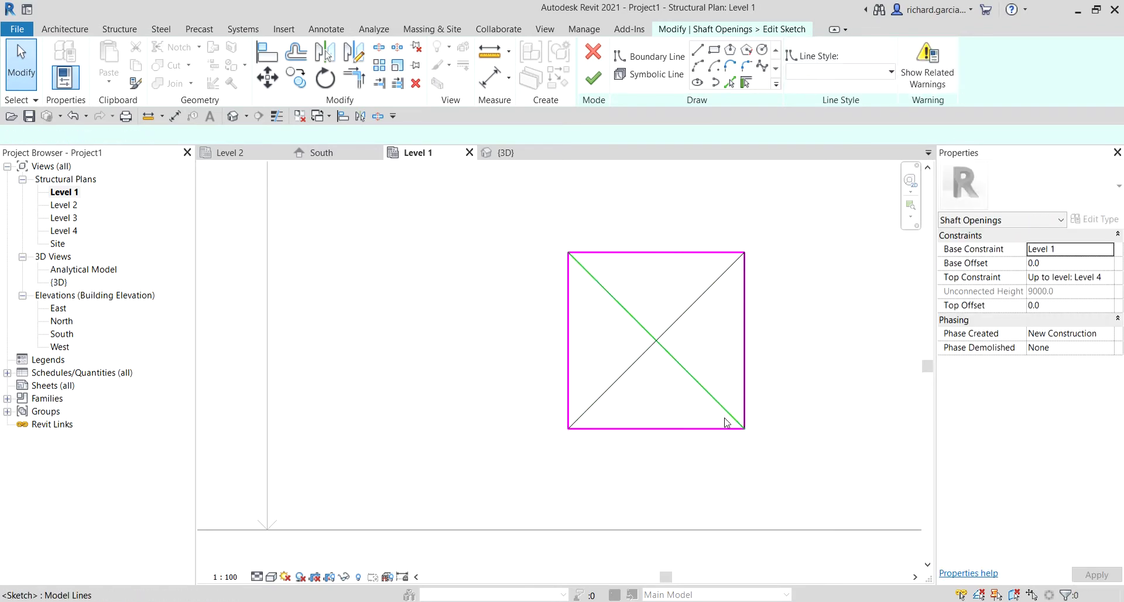
left_click(744, 359)
left_click(806, 350)
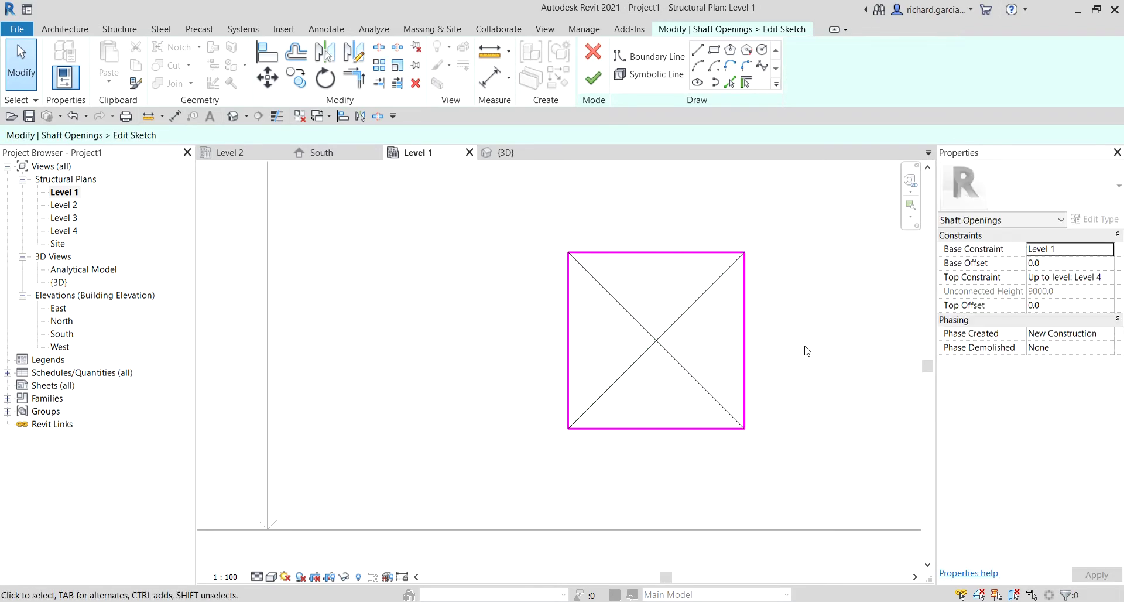
Step: Try to offset a boundary line 1 mm from the upper edge of the shaft square using Pick Lines
scroll(650, 282, "up", 2)
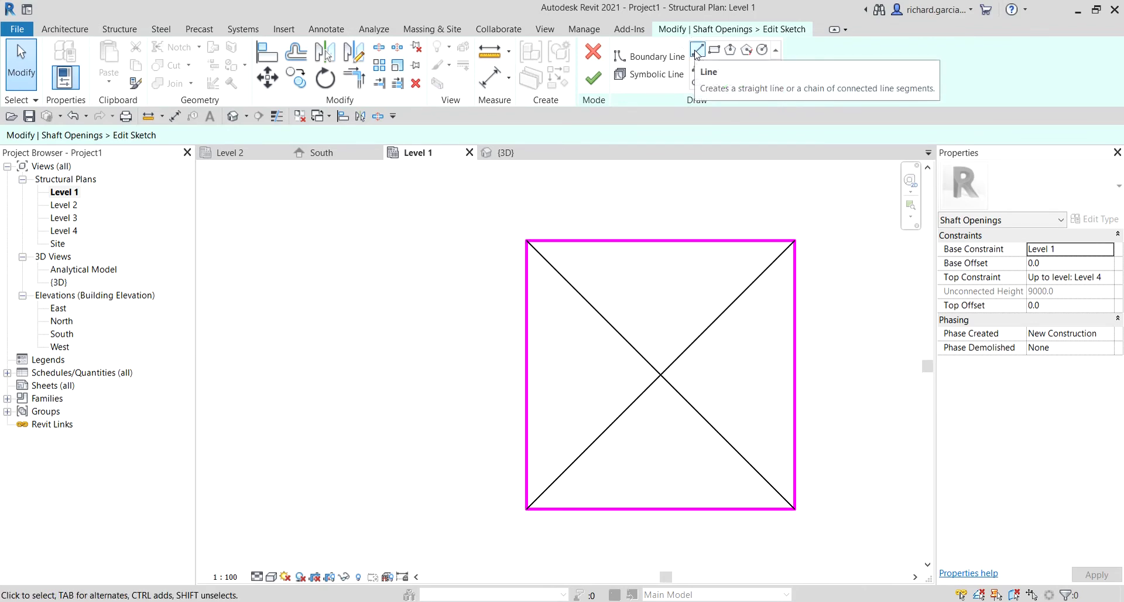
left_click(697, 50)
left_click(730, 82)
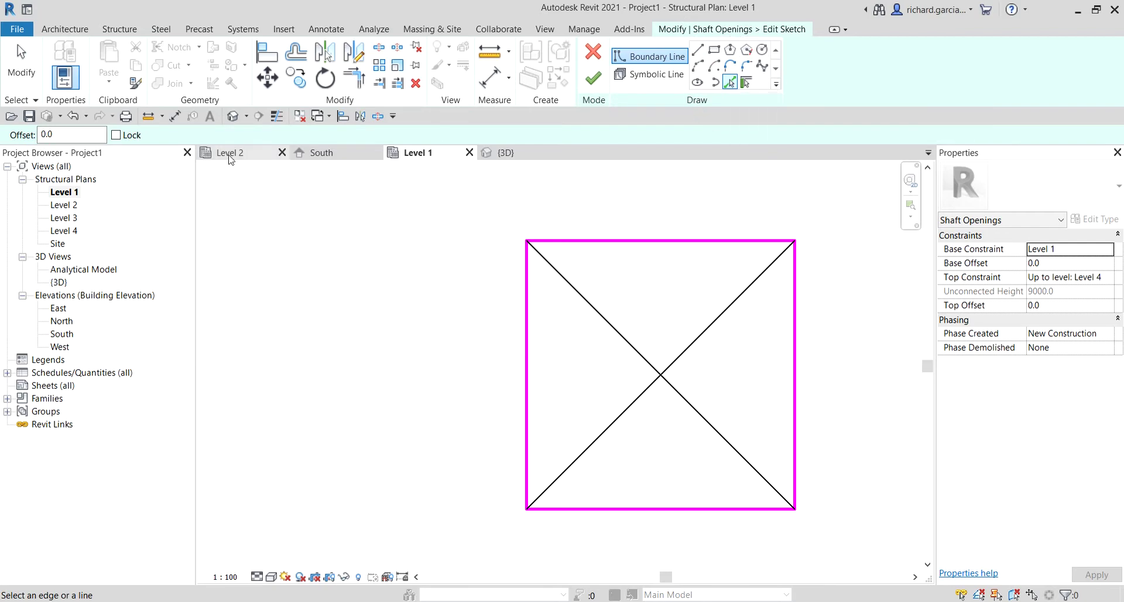
double_click(64, 134)
type("1")
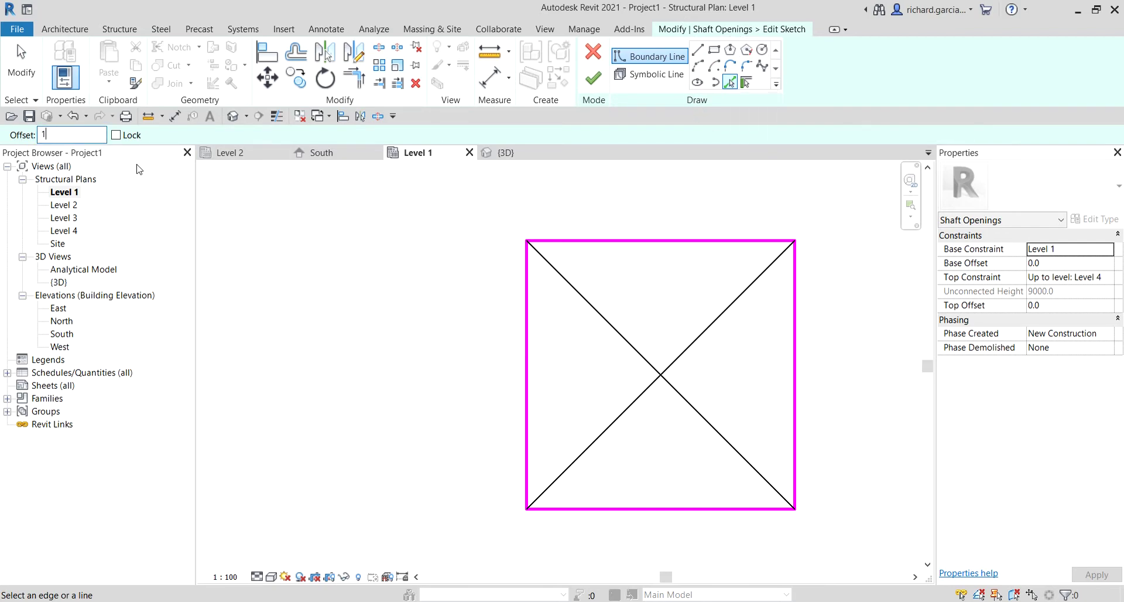
scroll(684, 218, "up", 3)
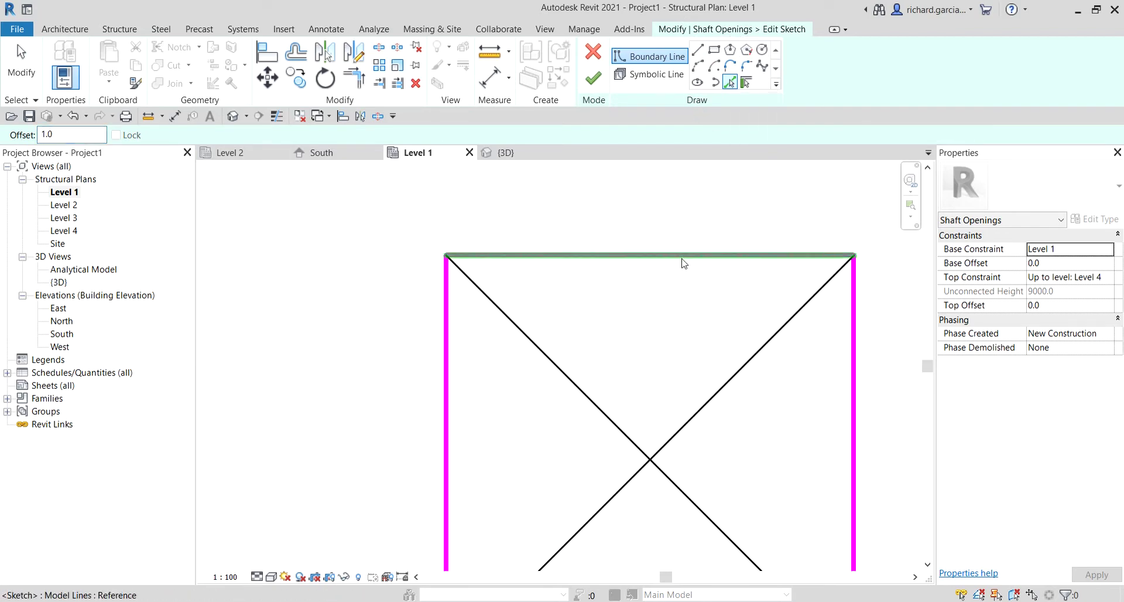
left_click(684, 258)
Step: Try to offset a boundary line 100 mm outward from the upper edge of the shaft square using Pick Lines
double_click(64, 134)
type("1")
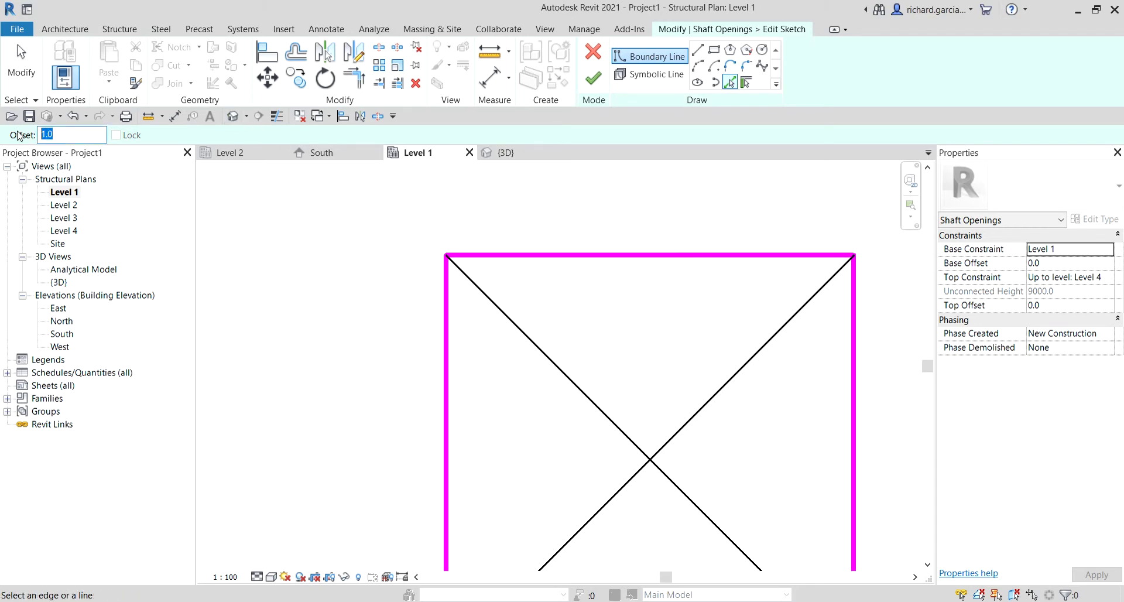
type("0")
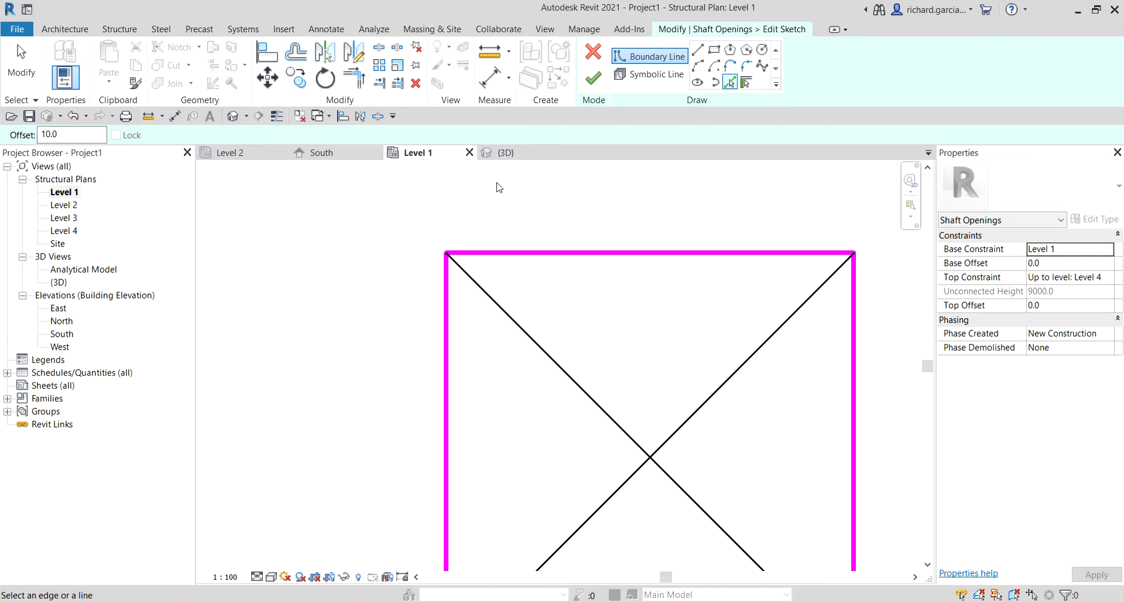
double_click(59, 135)
type("100")
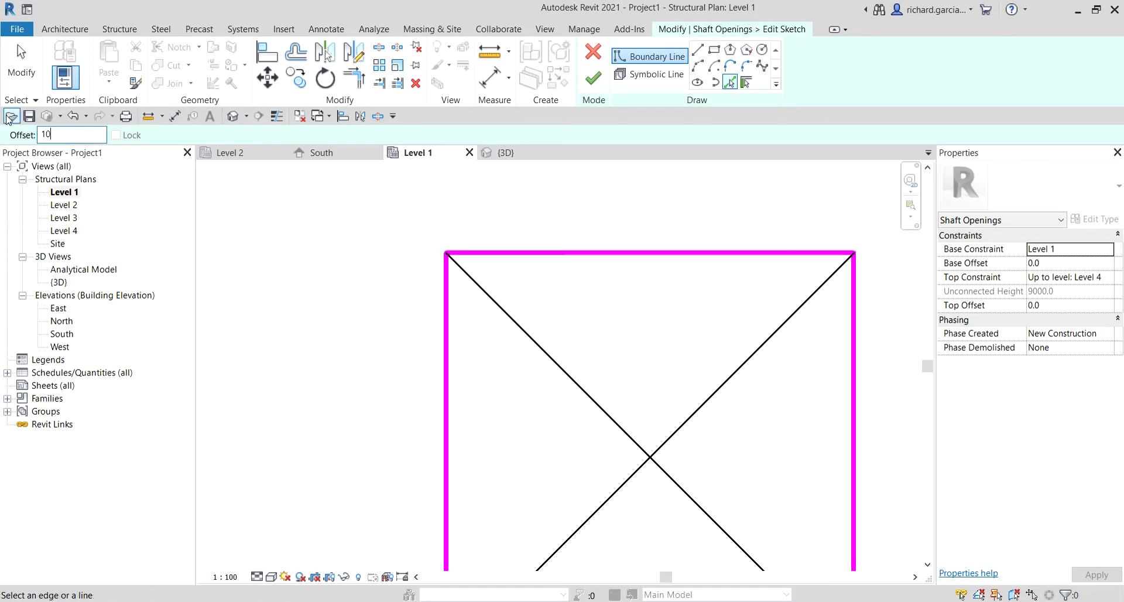
left_click(692, 252)
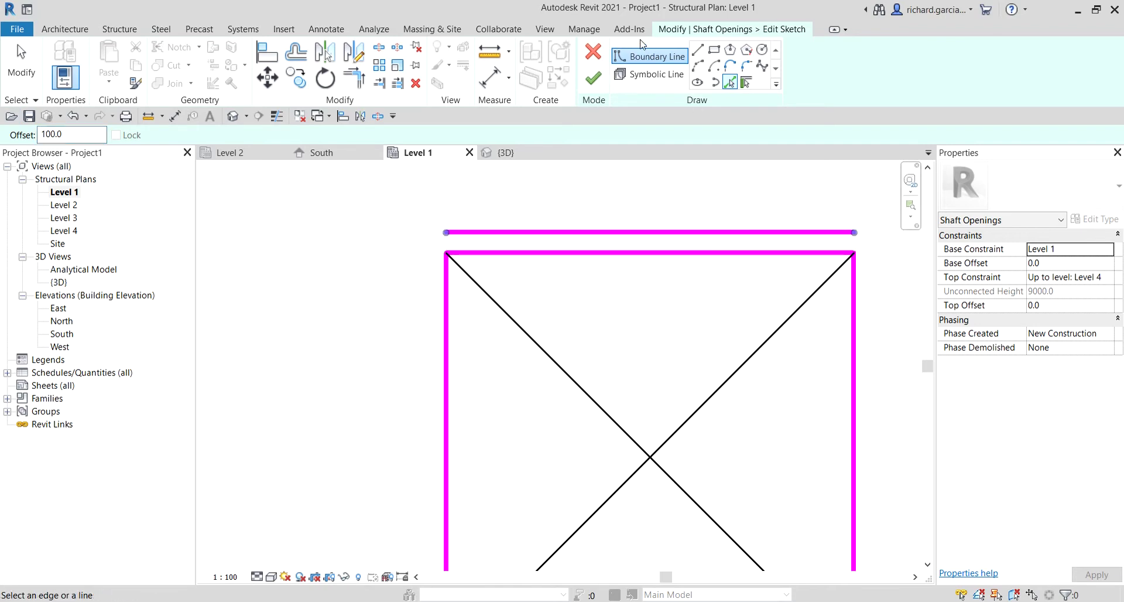
Step: Leave the boundary line command and delete the offset boundary line above the shaft square
left_click(650, 56)
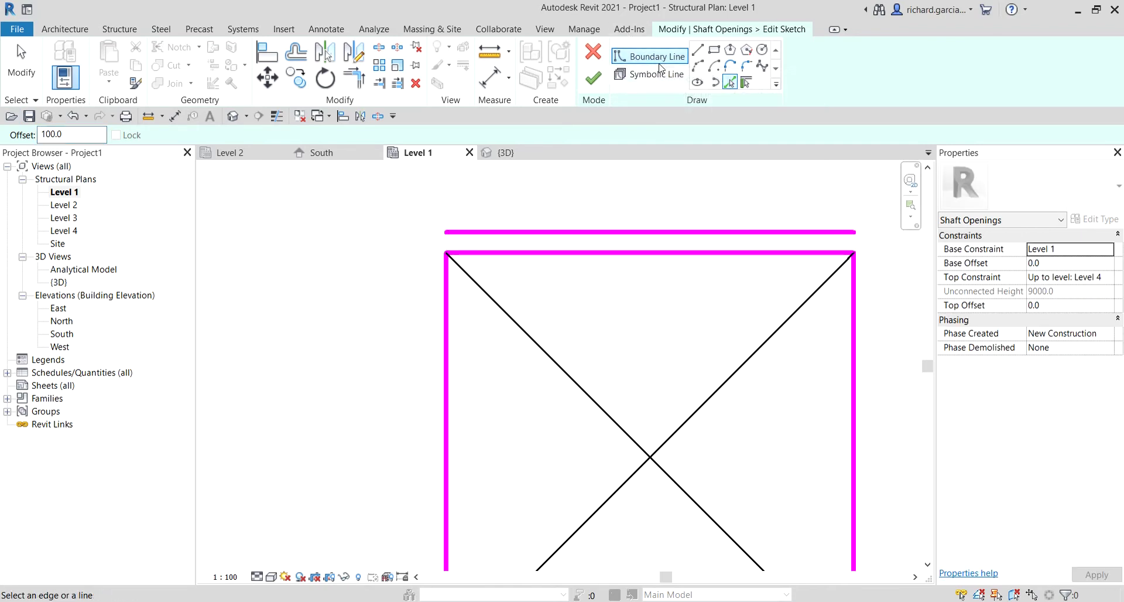
key("Escape")
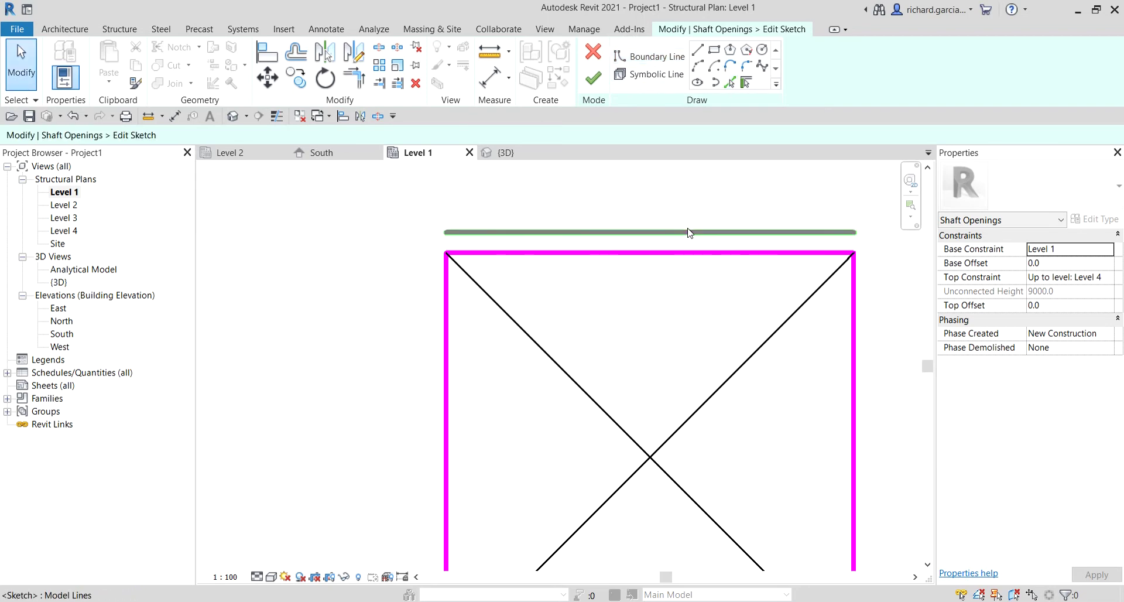
left_click(692, 232)
key("Delete")
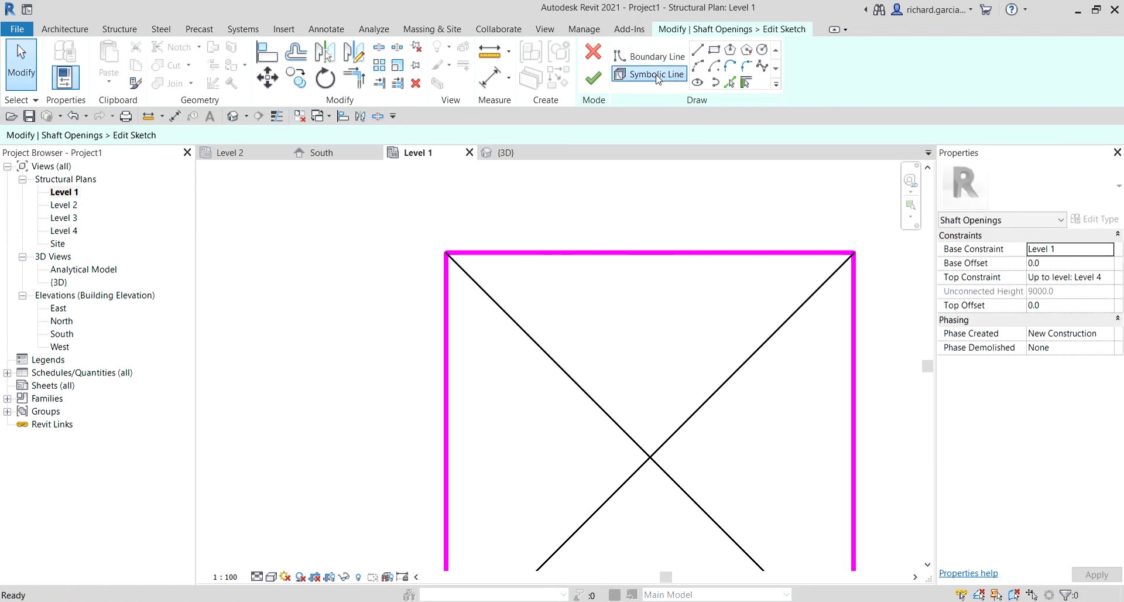
Step: Add symbolic lines offset 50 mm outside all four edges of the shaft boundary using Pick Lines
left_click(655, 74)
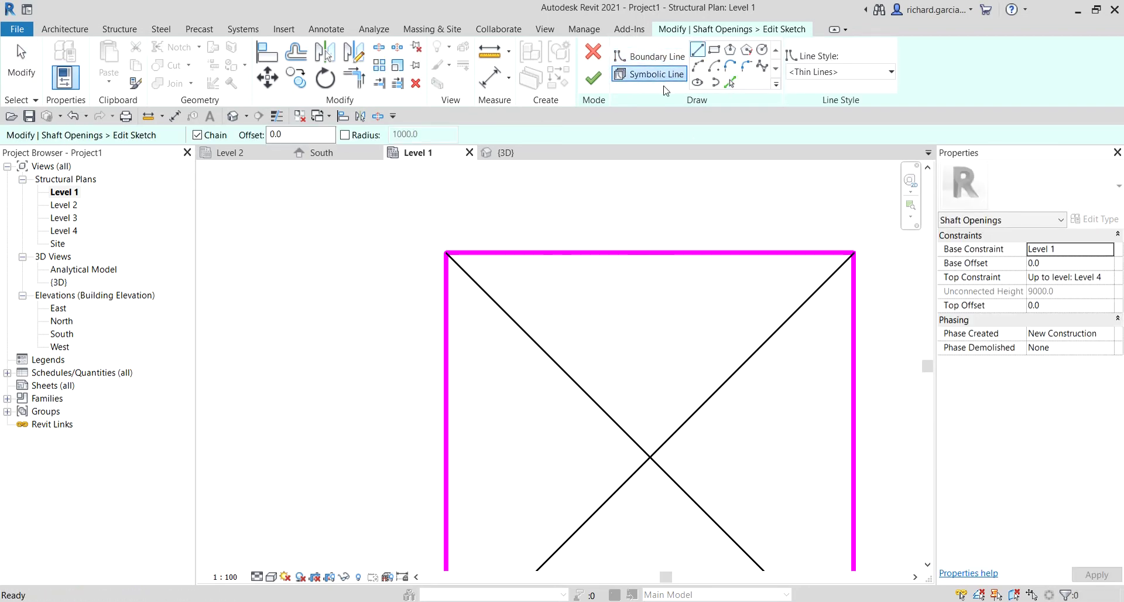
left_click(730, 82)
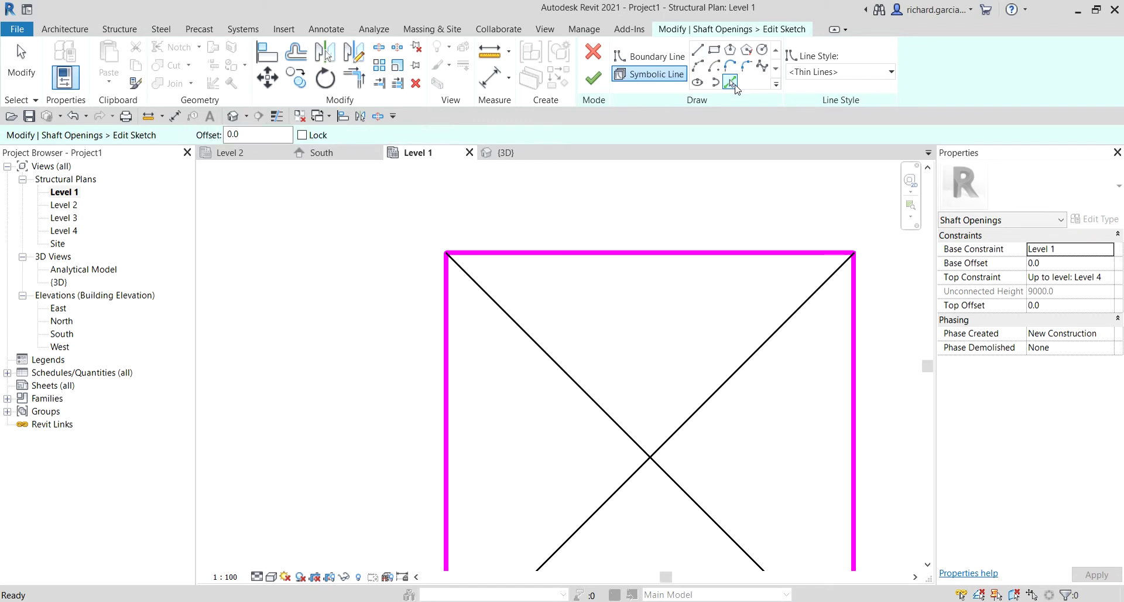
left_click(263, 135)
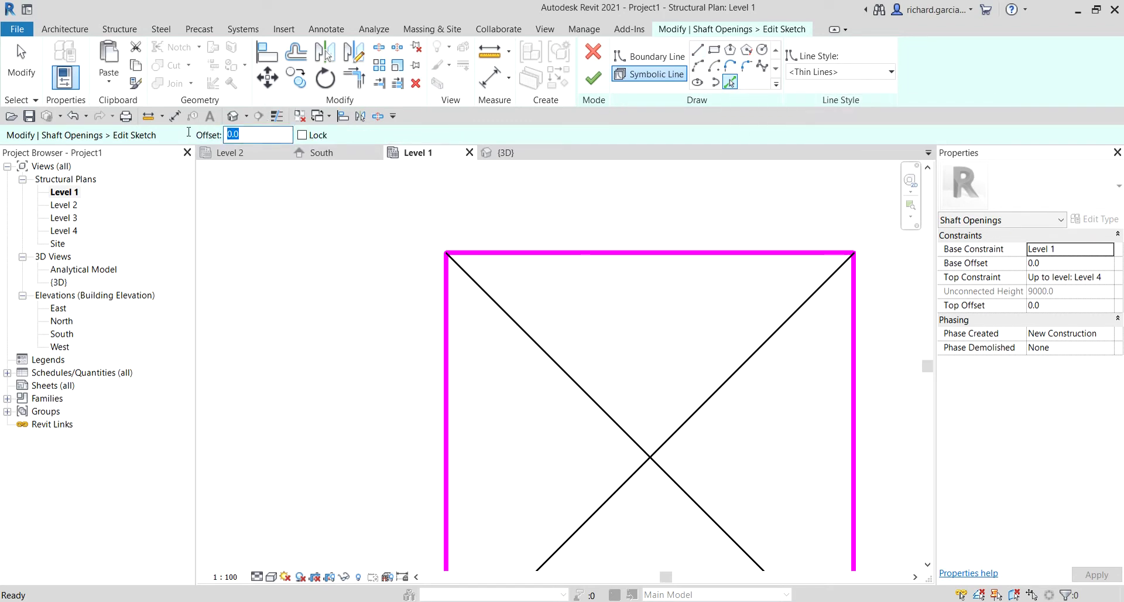
type("50")
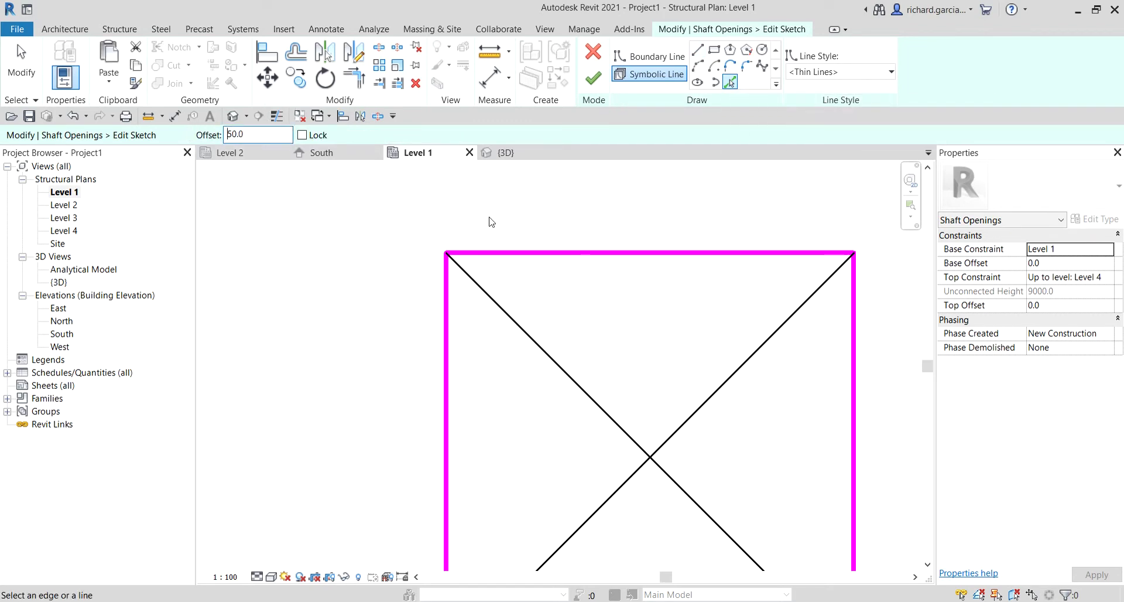
left_click(637, 255)
left_click(856, 351)
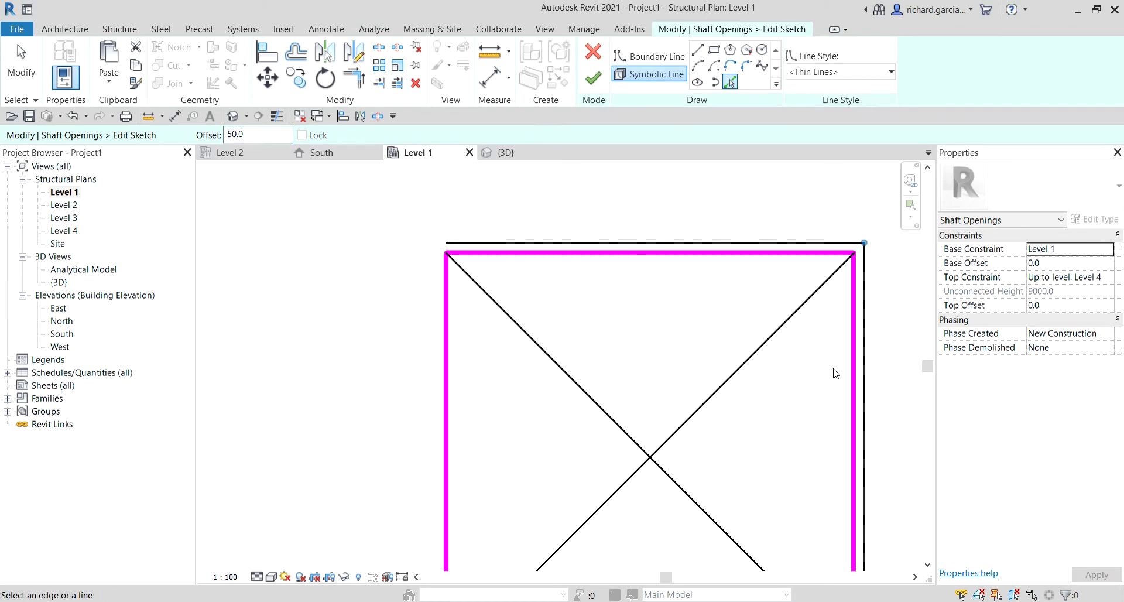
middle_click_drag(803, 405, 775, 159)
scroll(776, 240, "down", 2)
left_click(723, 378)
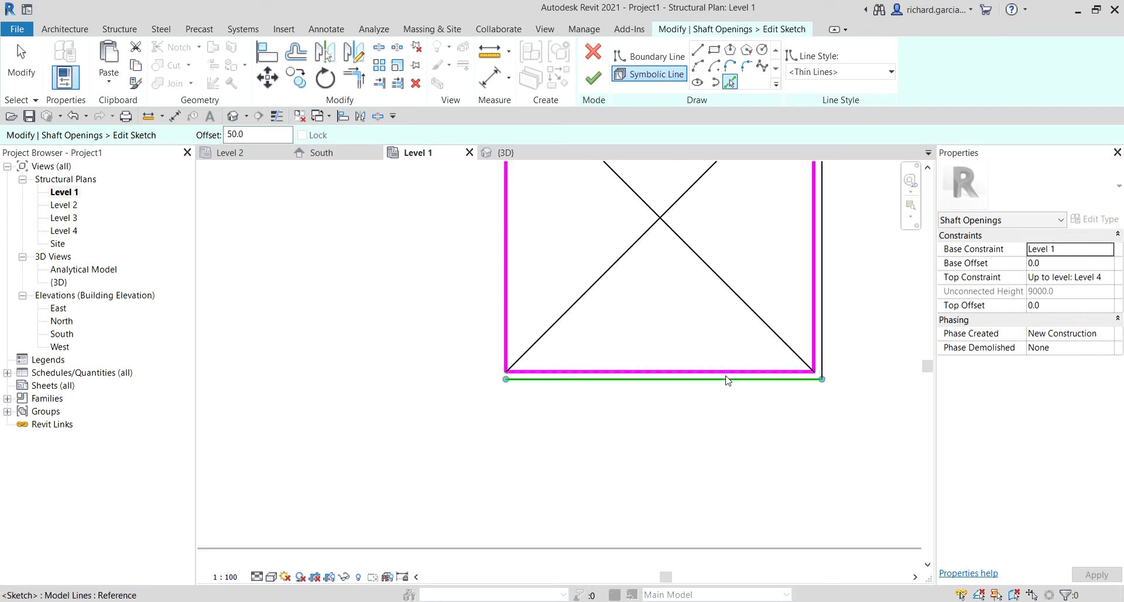
left_click(504, 278)
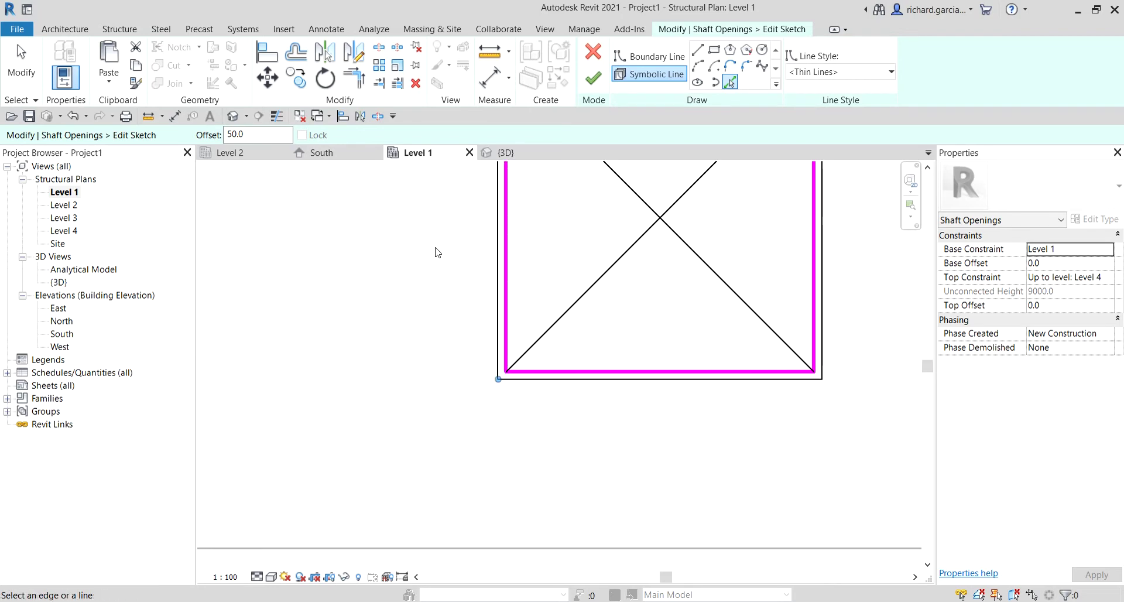
middle_click_drag(560, 231, 577, 385)
key("Escape")
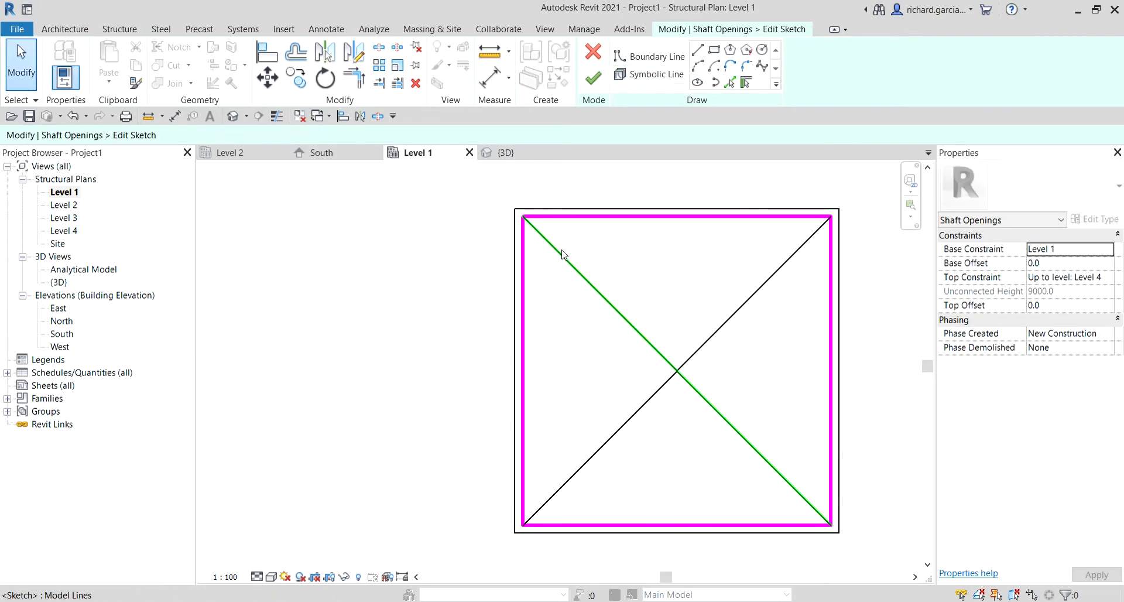
Step: Extend the upper ends of both diagonal symbolic lines to the corners of the outer symbolic square
left_click(528, 223)
scroll(526, 215, "up", 2)
left_click_drag(526, 215, 513, 202)
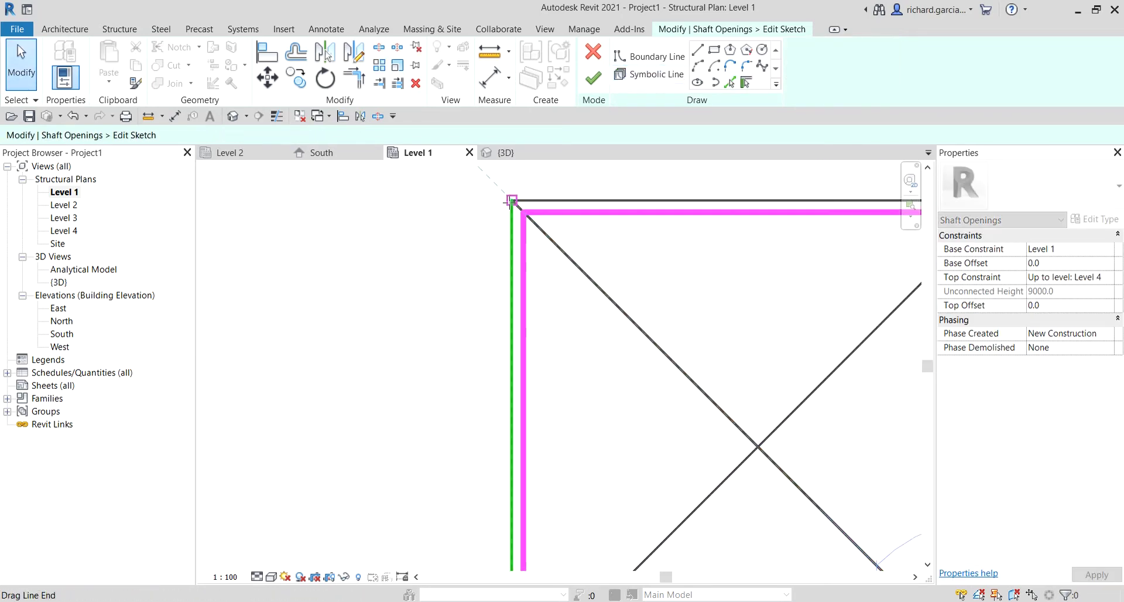
scroll(718, 304, "down", 3)
left_click(706, 267)
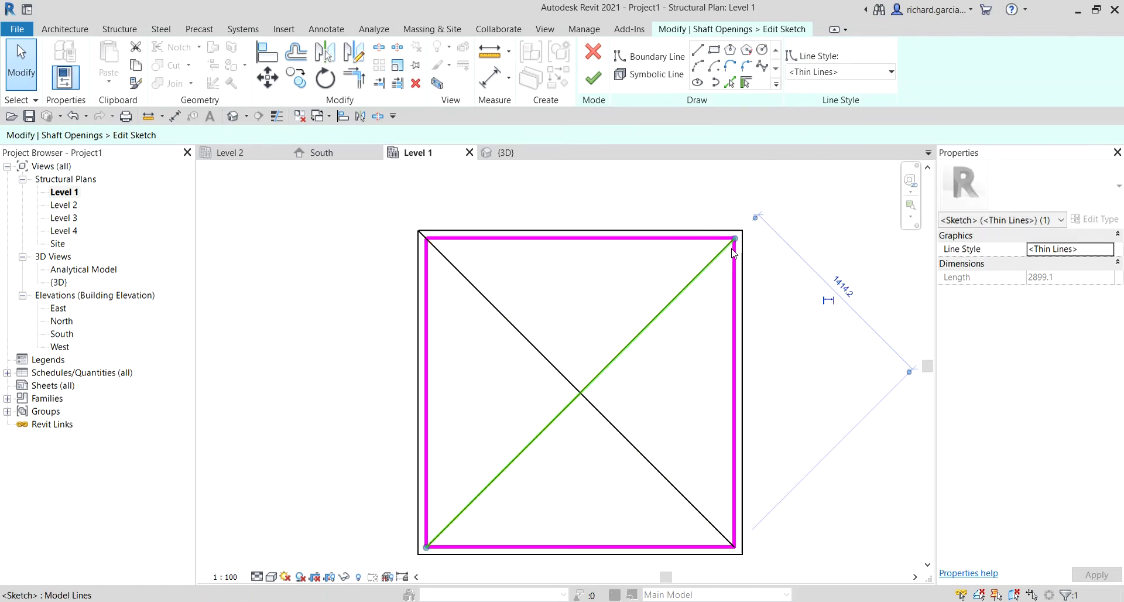
left_click_drag(733, 240, 741, 231)
Step: Extend the lower ends of both diagonals to the corners of the outer symbolic square
middle_click_drag(711, 518, 670, 351)
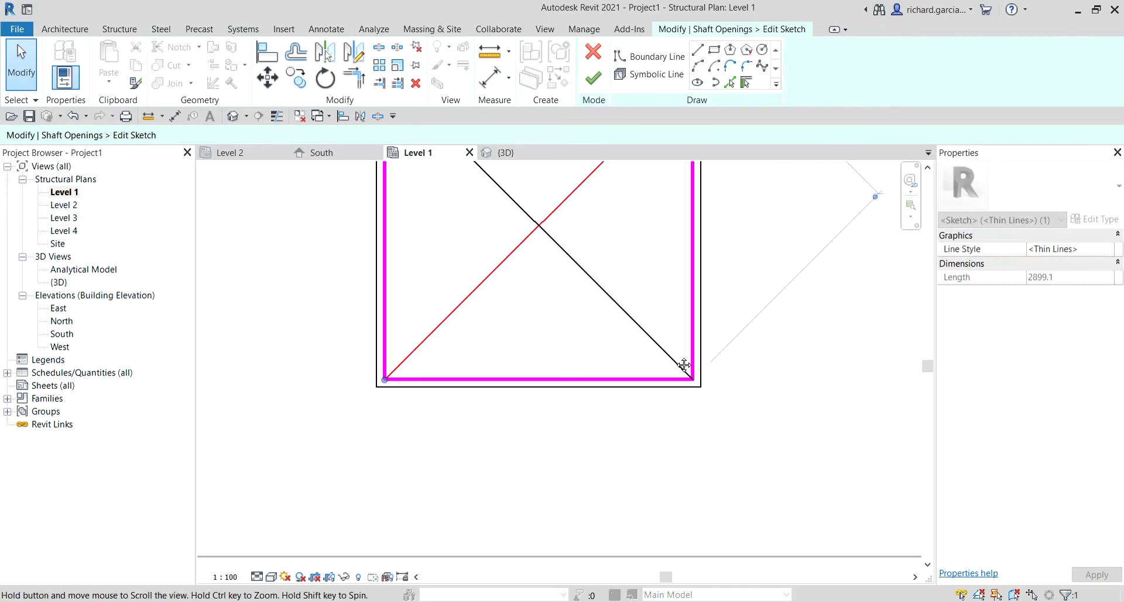
left_click(668, 354)
left_click_drag(694, 380, 701, 387)
left_click(409, 368)
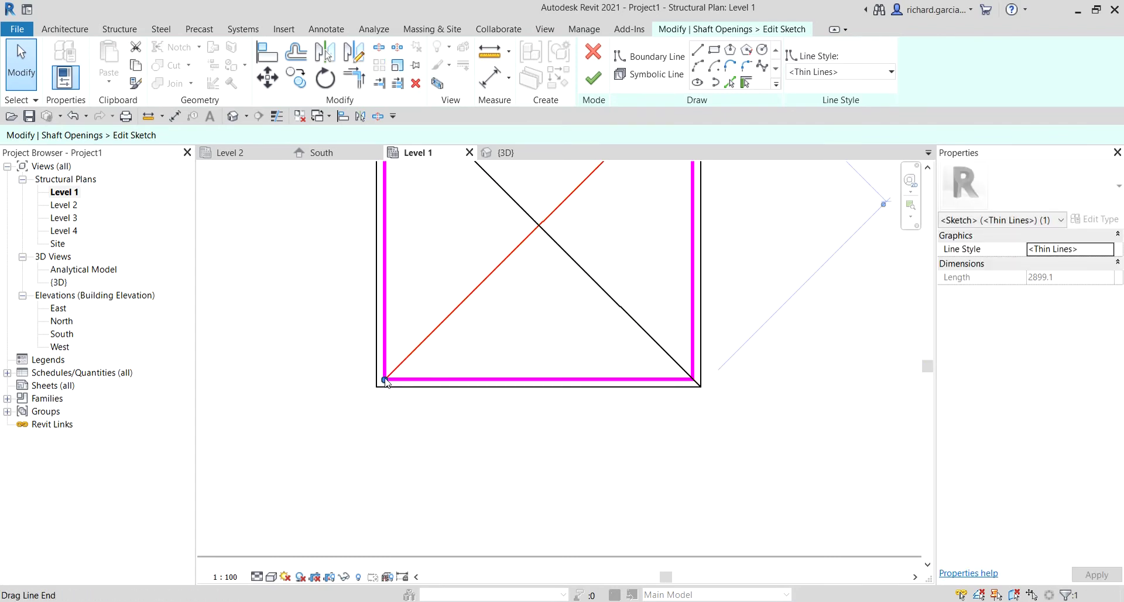
left_click_drag(384, 379, 377, 387)
key("Escape")
scroll(549, 457, "down", 3)
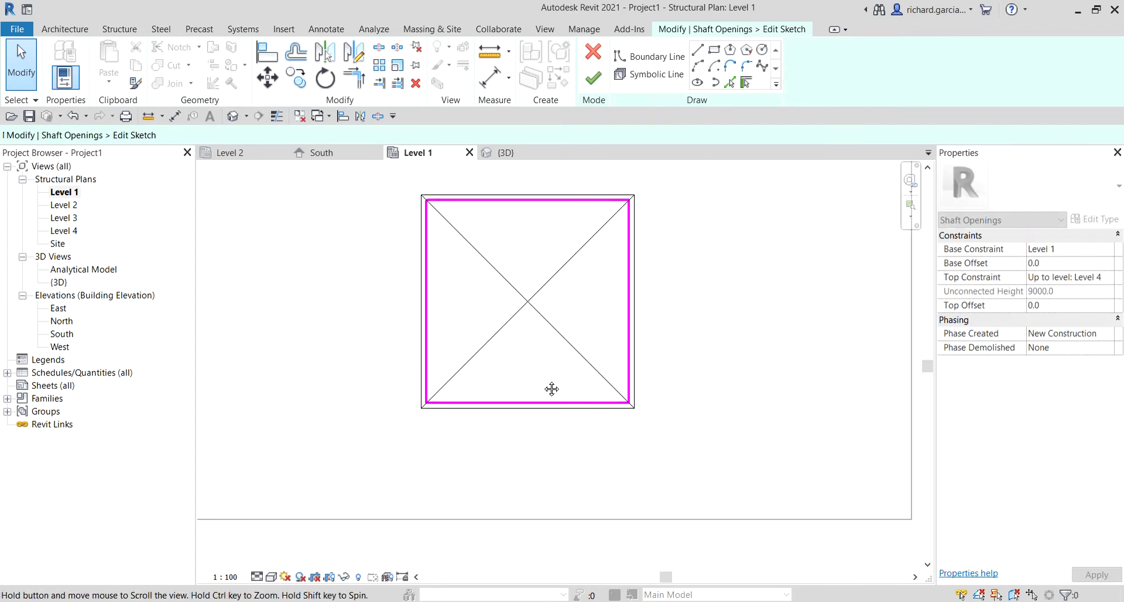
Step: Finish the shaft opening sketch and check the crossed square symbol in the Level 1 plan
left_click(595, 88)
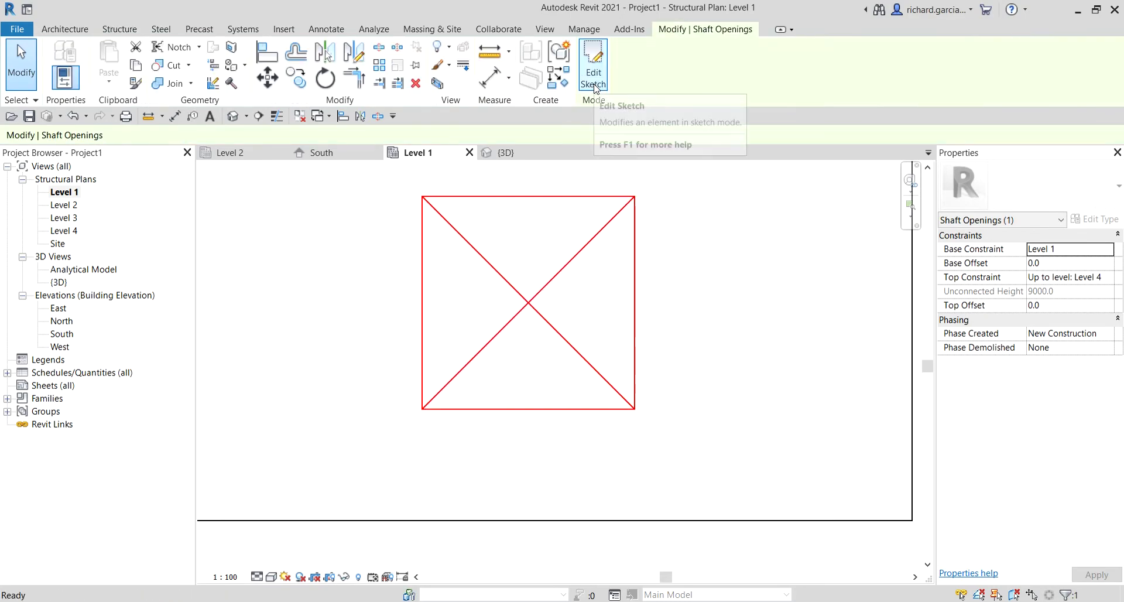
left_click(767, 370)
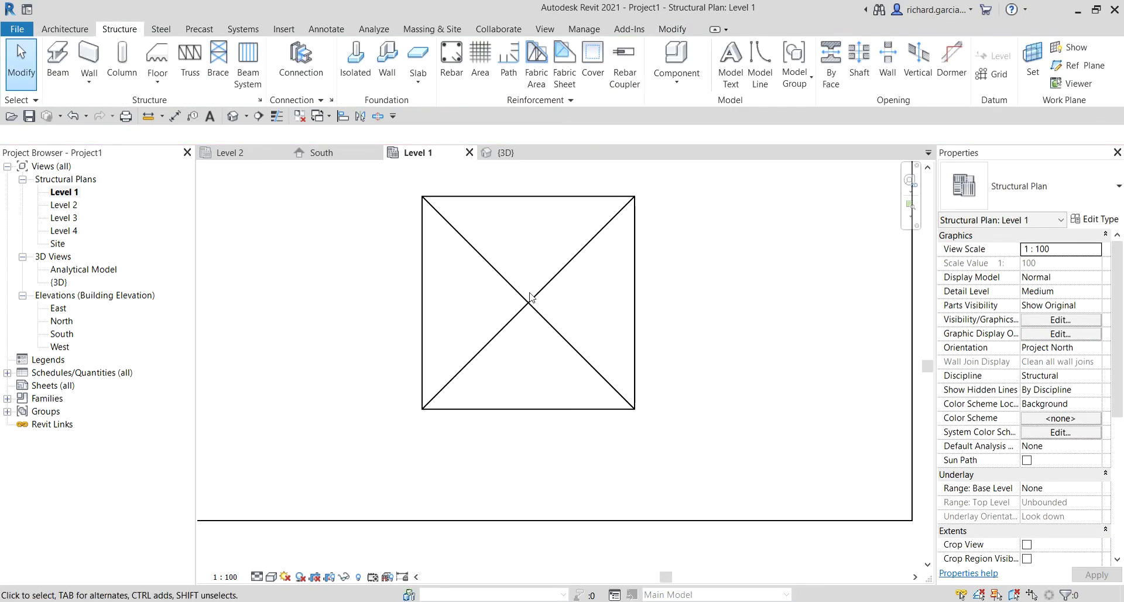
left_click(635, 301)
scroll(545, 302, "down", 3)
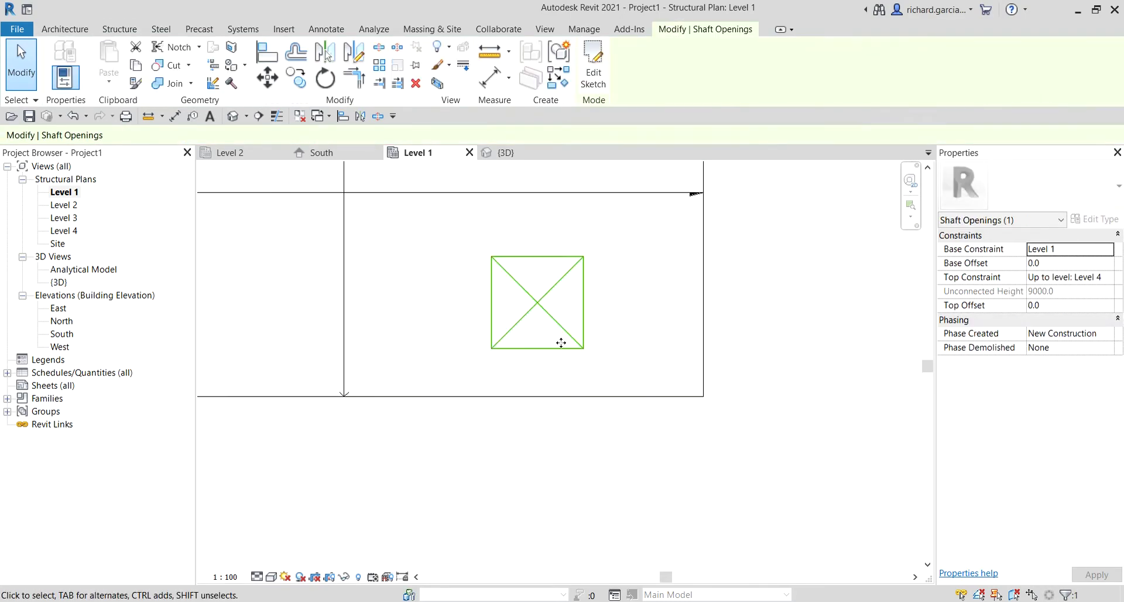
left_click(625, 277)
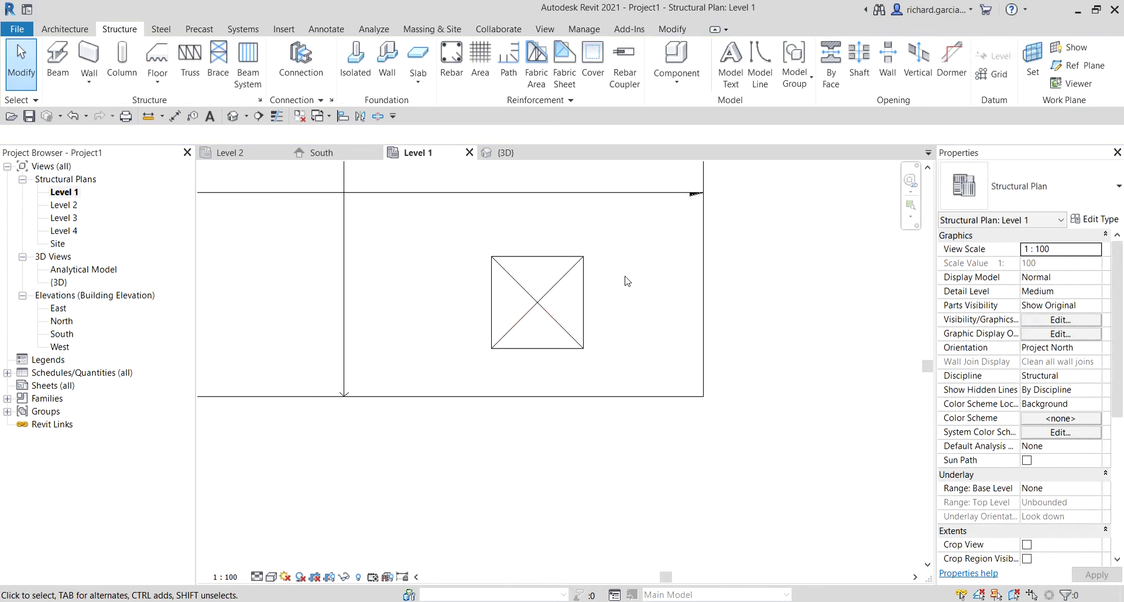
Step: Open the 3D view and select the shaft opening to inspect its vertical extent through the floors
left_click(230, 115)
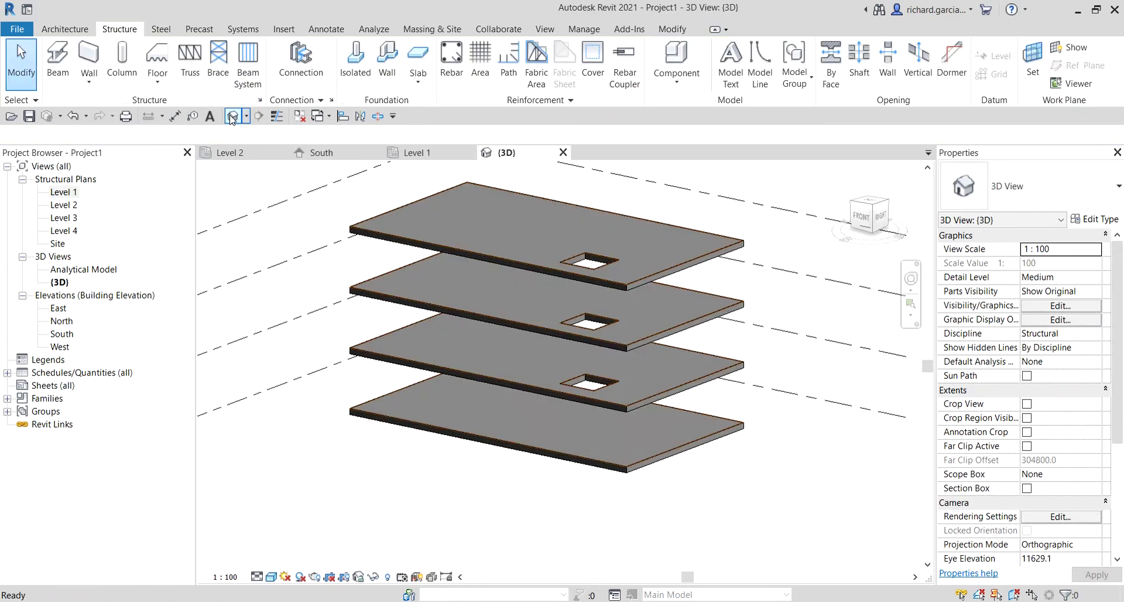
middle_click_drag(595, 494, 605, 214, "shift")
scroll(605, 214, "up", 3)
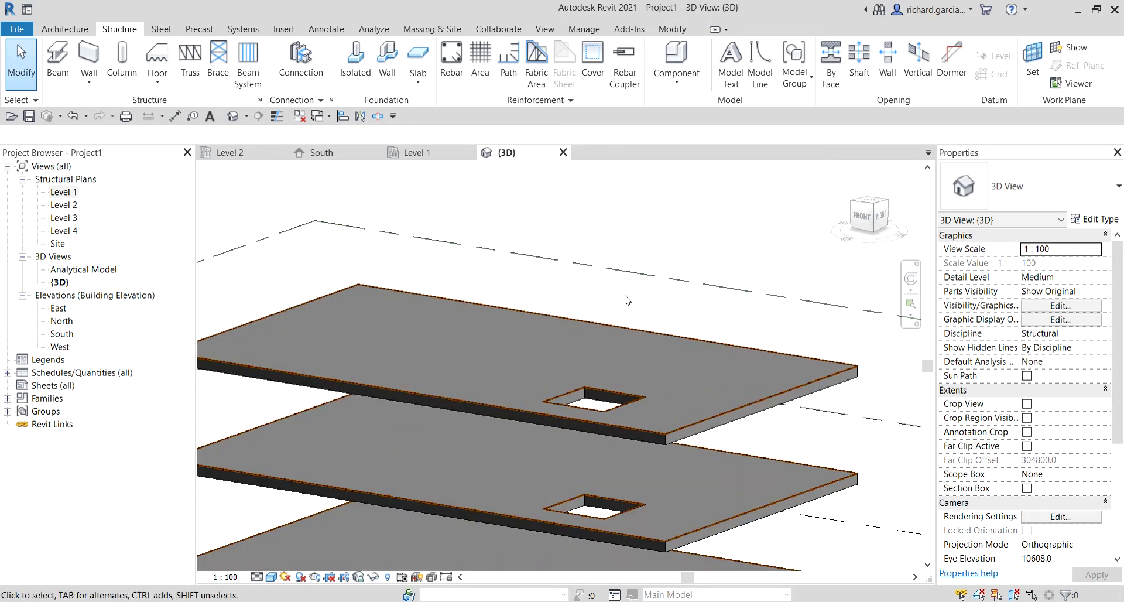
left_click(580, 400)
scroll(635, 384, "down", 5)
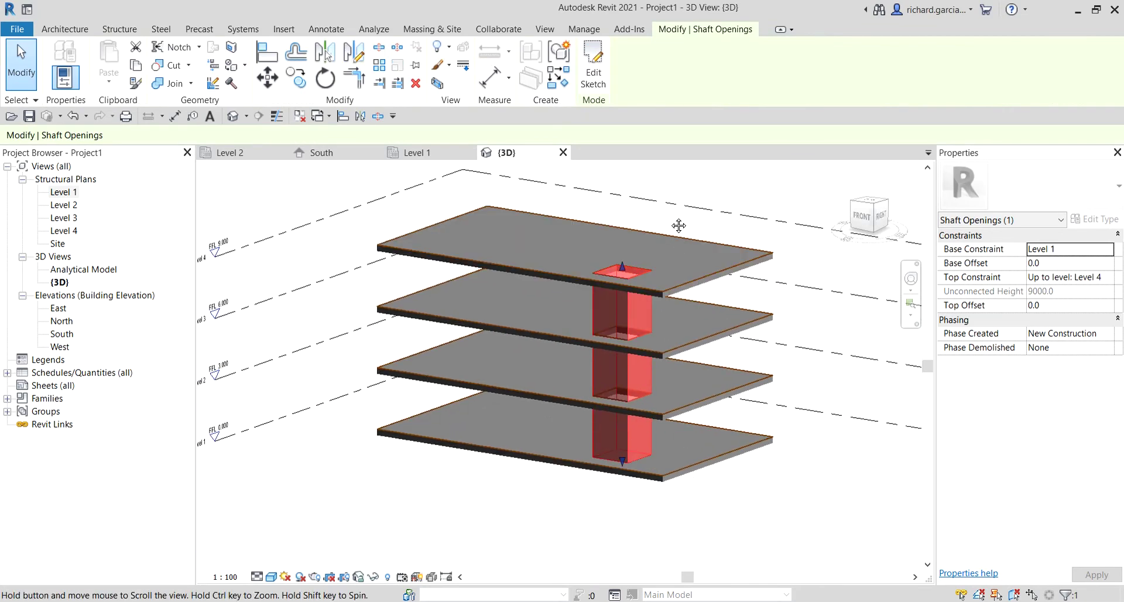
middle_click_drag(645, 325, 604, 413)
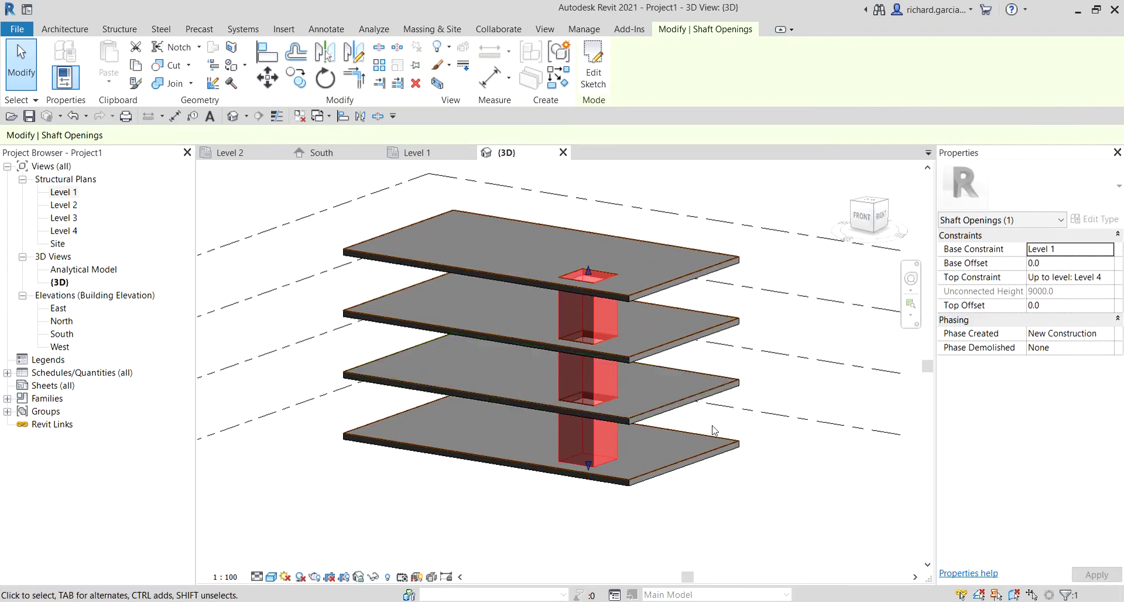
left_click(1061, 262)
key("ctrl")
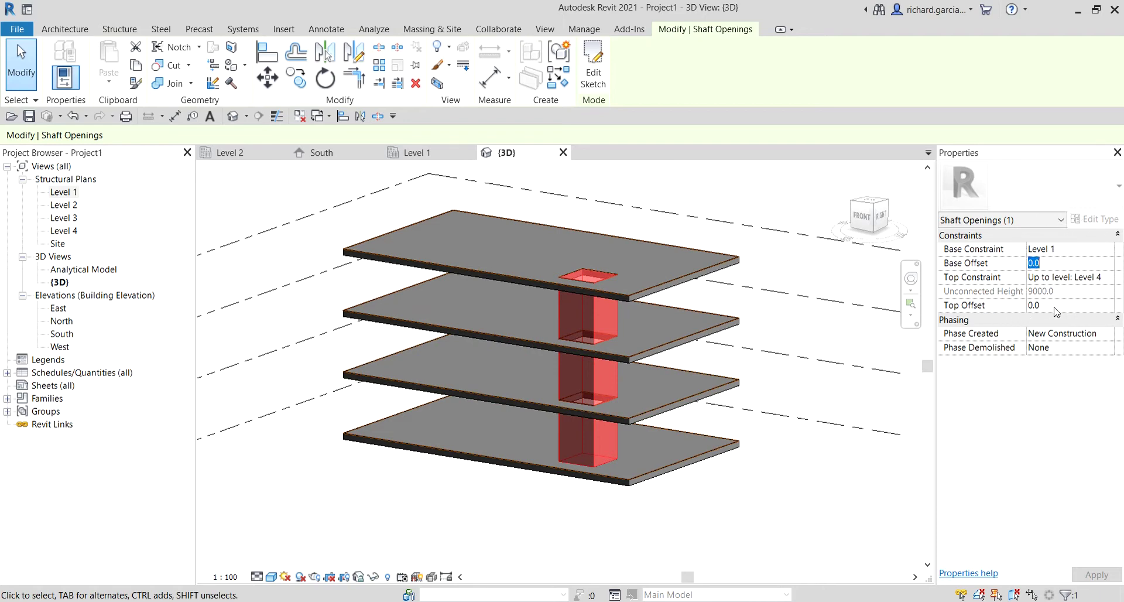
left_click(796, 459)
Step: Stretch the base of the shaft opening down below the Level 1 floor so it cuts through that slab
middle_click_drag(785, 495, 808, 404)
scroll(808, 404, "up", 1)
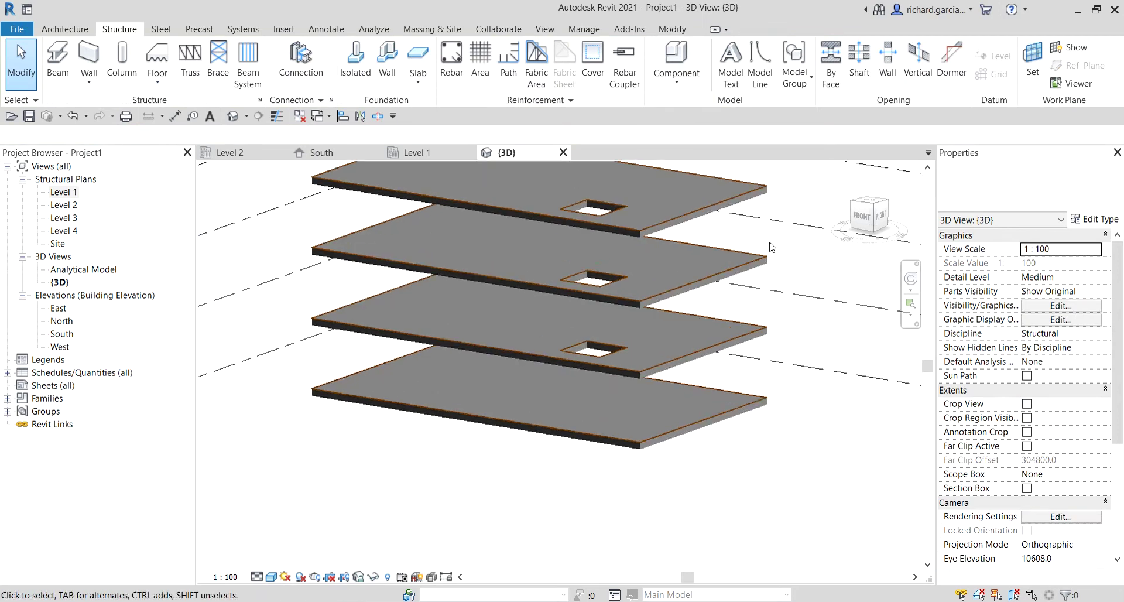
left_click(595, 205)
mouse_move(589, 374)
middle_mouse_down()
mouse_move(586, 433)
mouse_move(592, 395)
middle_mouse_up()
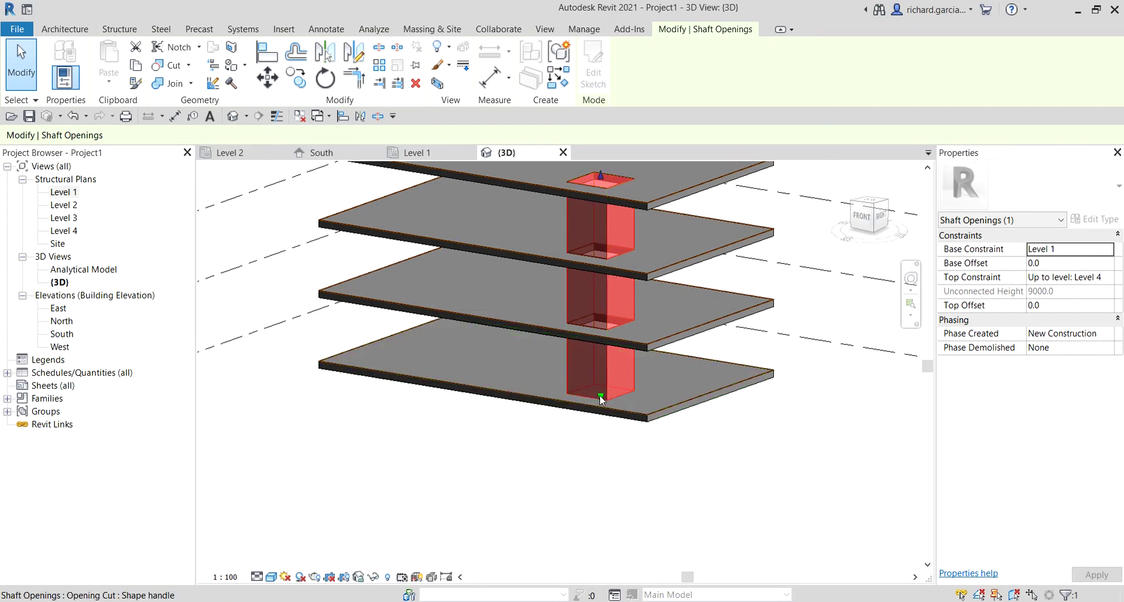
left_click_drag(600, 396, 613, 491)
left_click(707, 479)
middle_click_drag(707, 478, 682, 521)
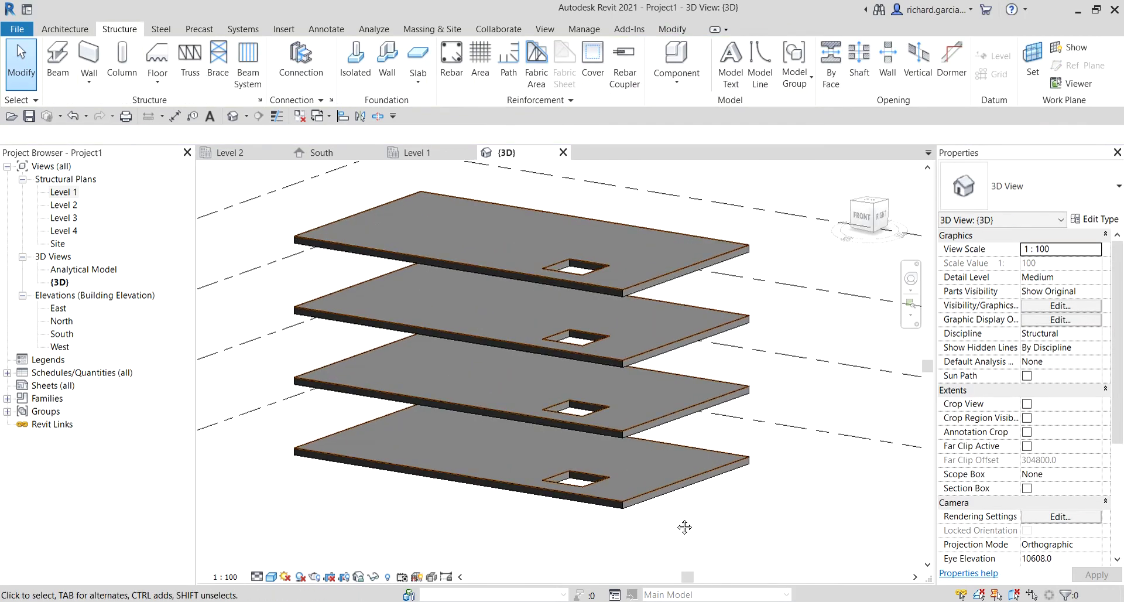
Step: Stretch the top of the shaft opening up above the Level 4 floor and inspect the openings through all slabs
left_click(586, 268)
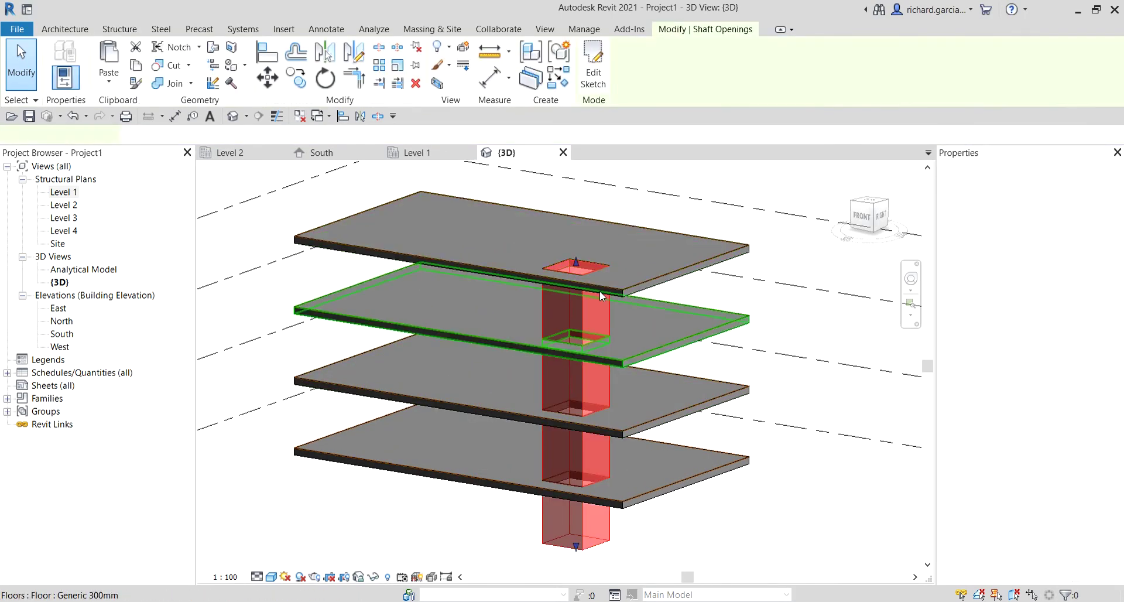
middle_click_drag(600, 291, 599, 322)
left_click_drag(574, 296, 576, 218)
left_click(672, 245)
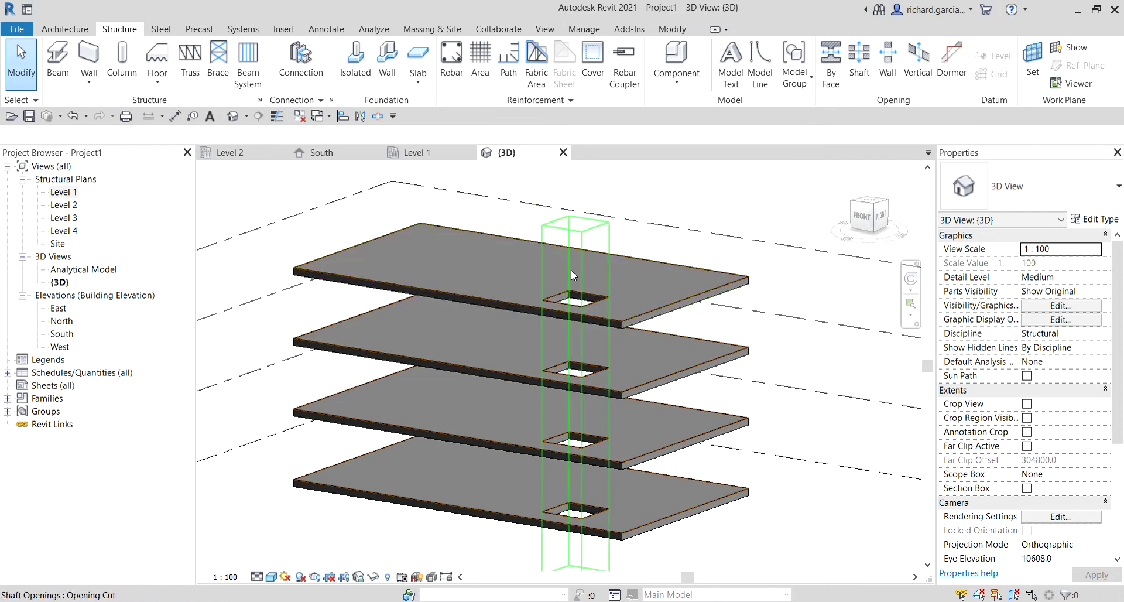
middle_click_drag(630, 405, 652, 254)
scroll(653, 254, "up", 3)
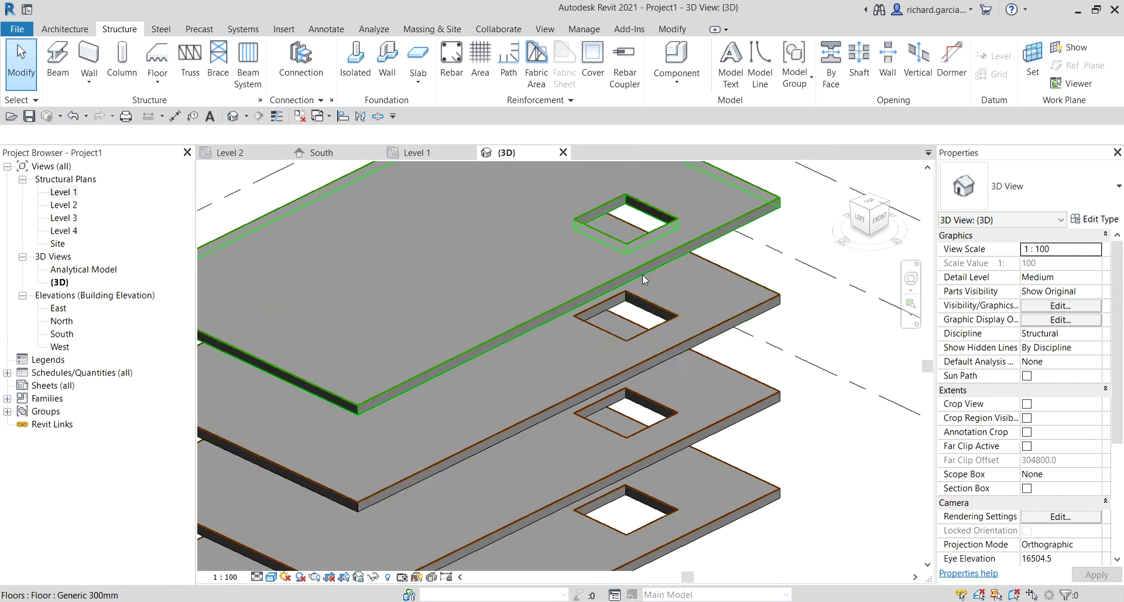
Step: Close the inactive views and open the Creating Shaft Opening project
scroll(646, 372, "down", 2)
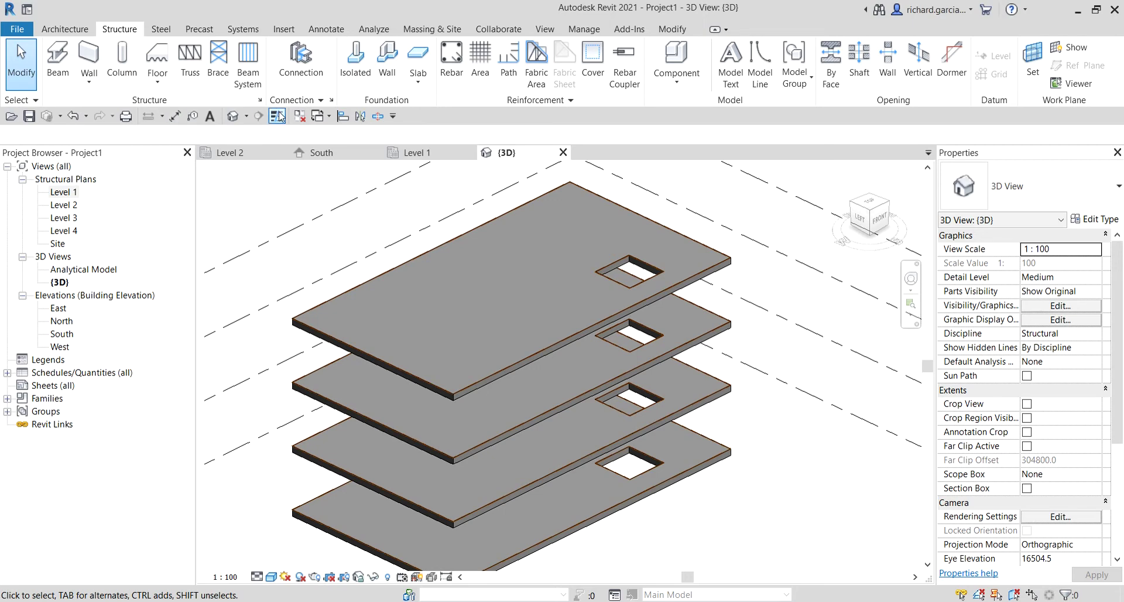
left_click(300, 116)
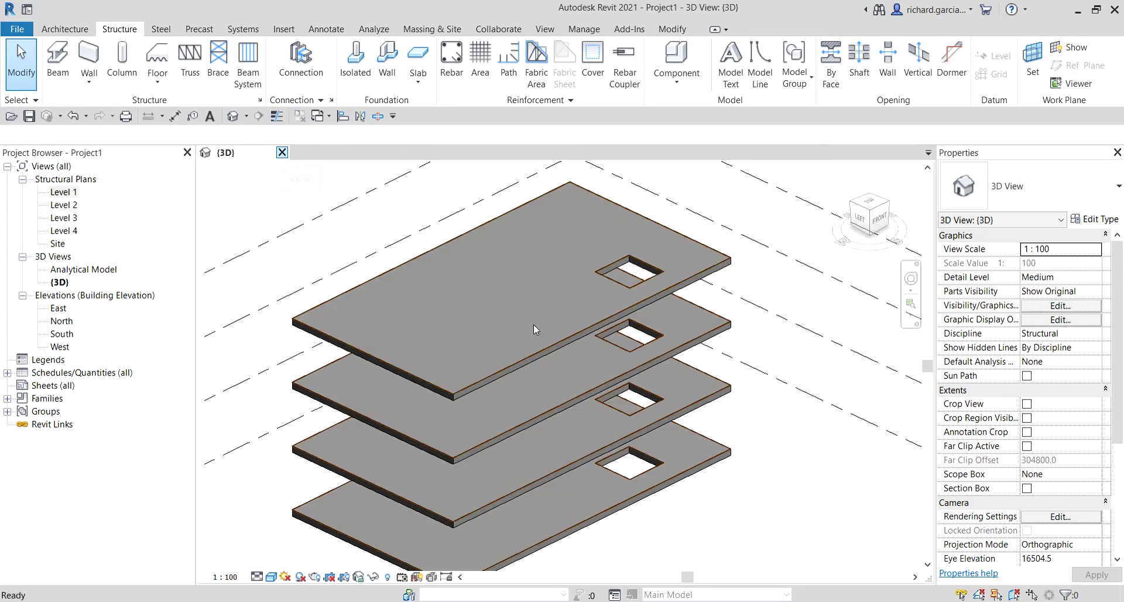
left_click(596, 310)
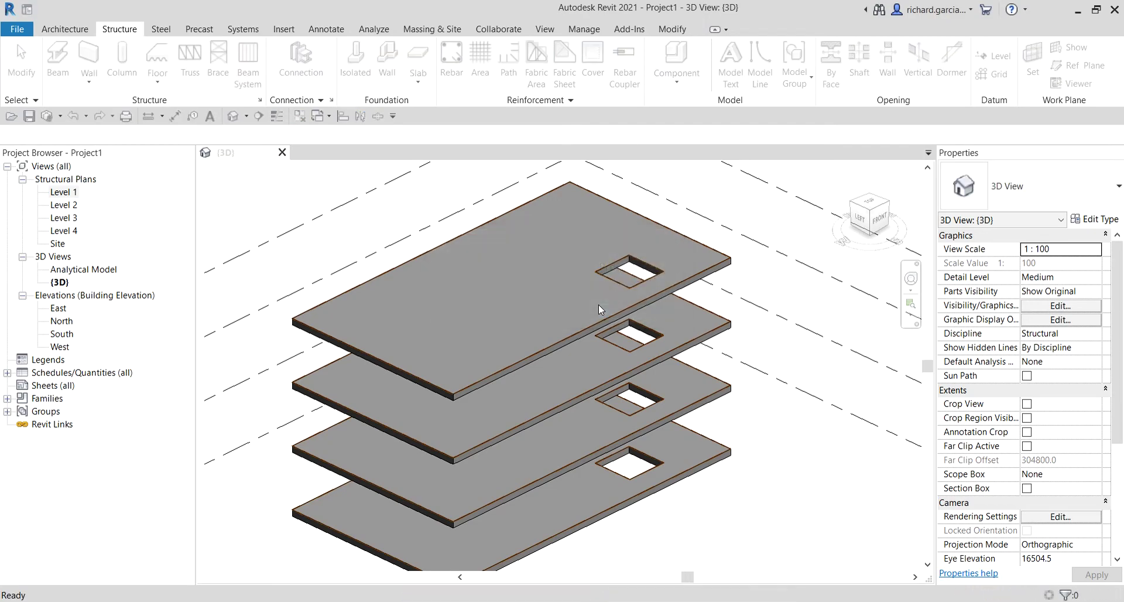
left_click(355, 277)
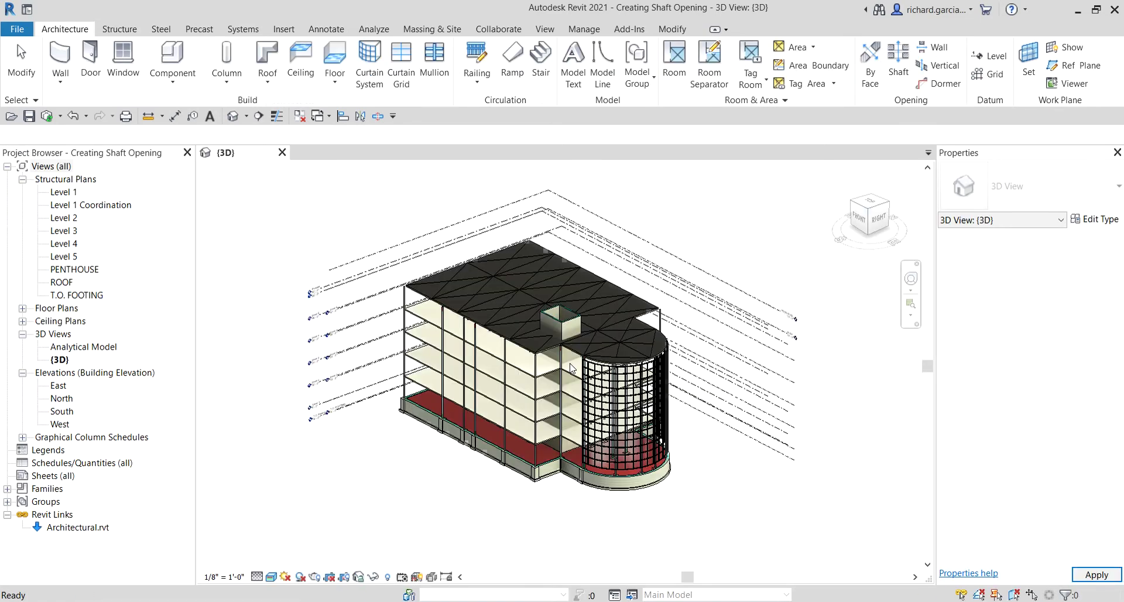
Step: Unload the Architectural.rvt link from the project, with the option to always unload the link enabled
middle_click_drag(616, 421, 629, 395, "shift")
scroll(564, 365, "up", 5)
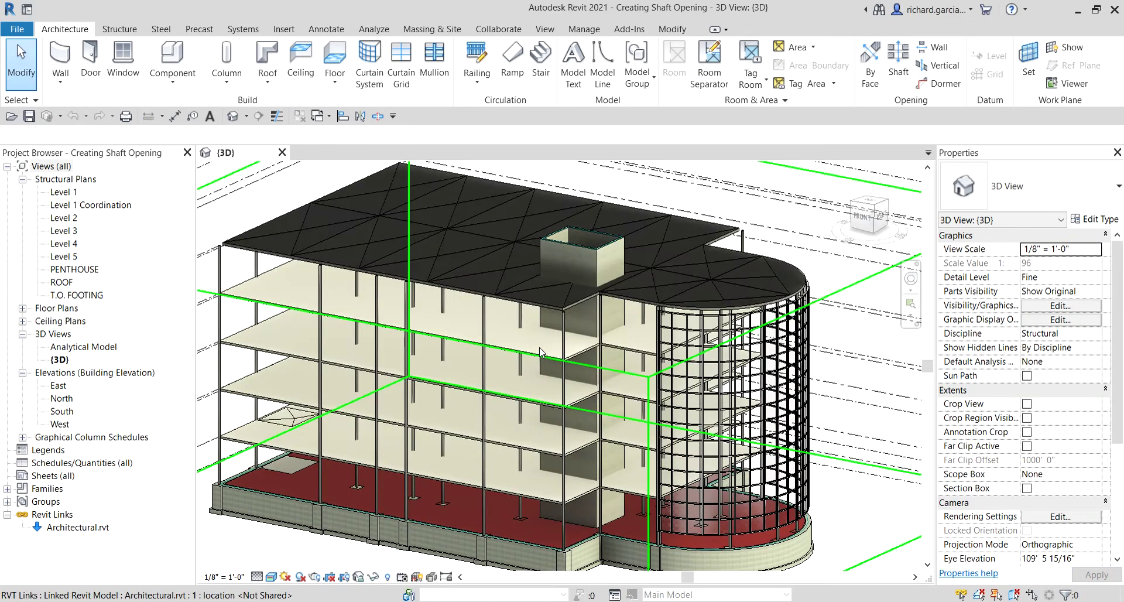
left_click(62, 529)
left_click(57, 530)
right_click(57, 529)
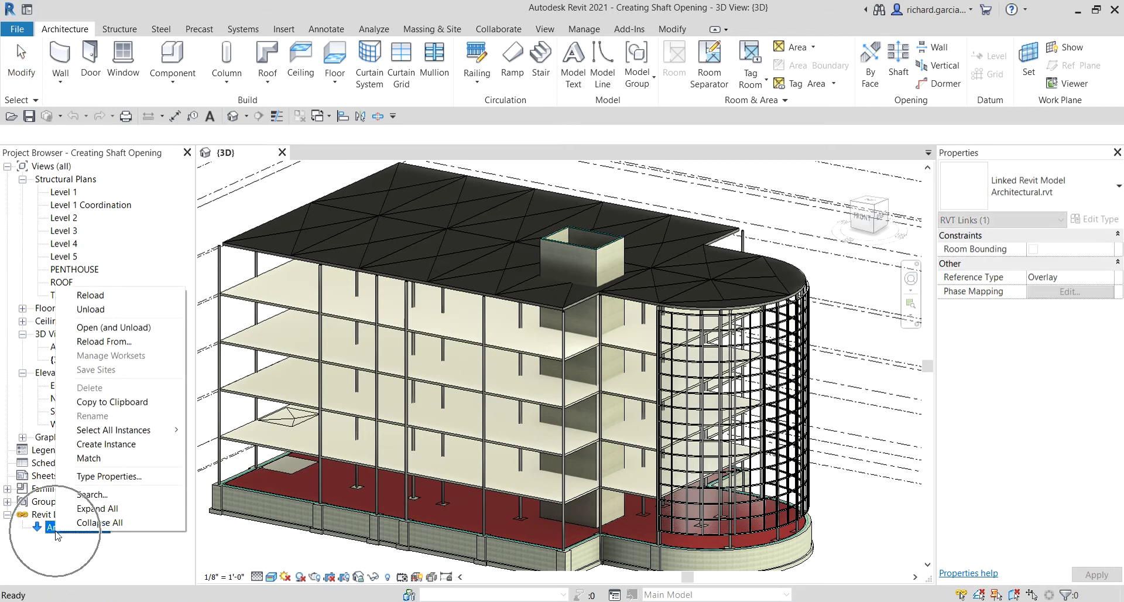
left_click(98, 310)
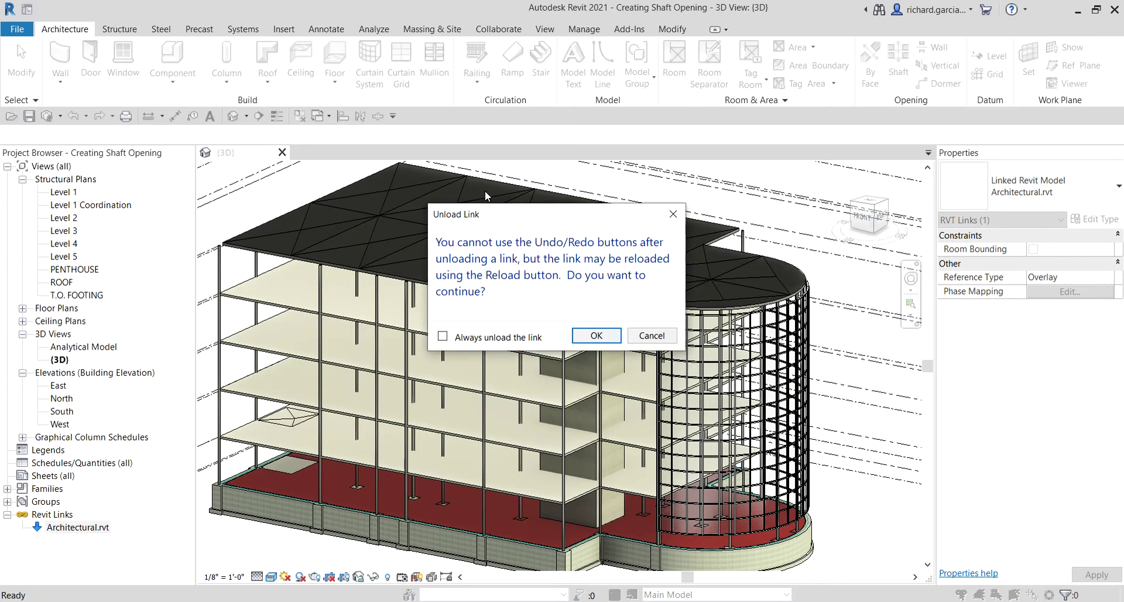
left_click(443, 337)
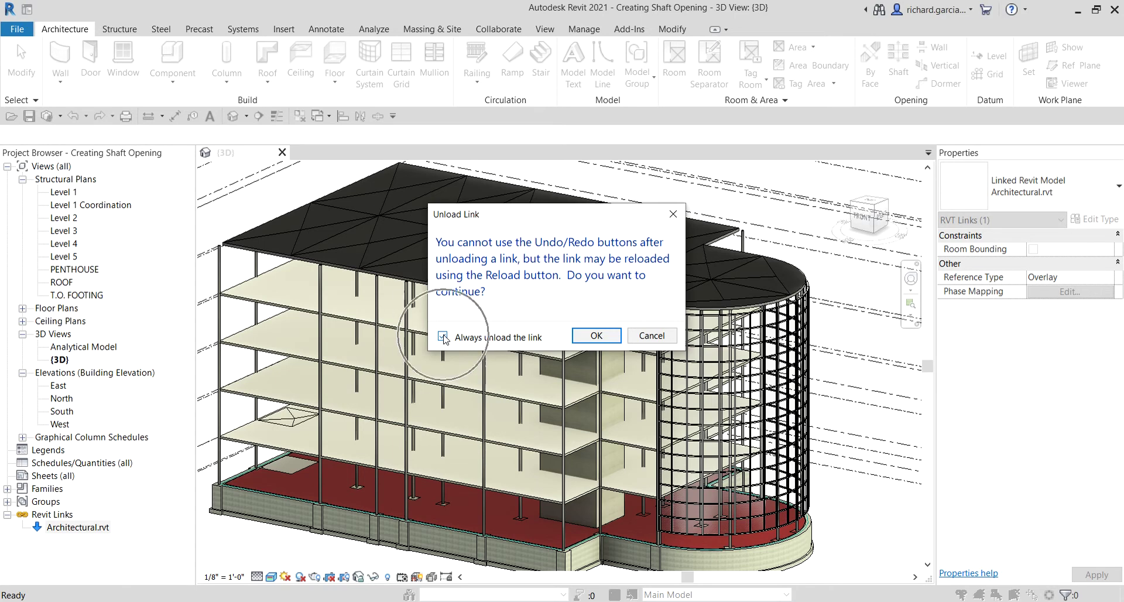
left_click(595, 336)
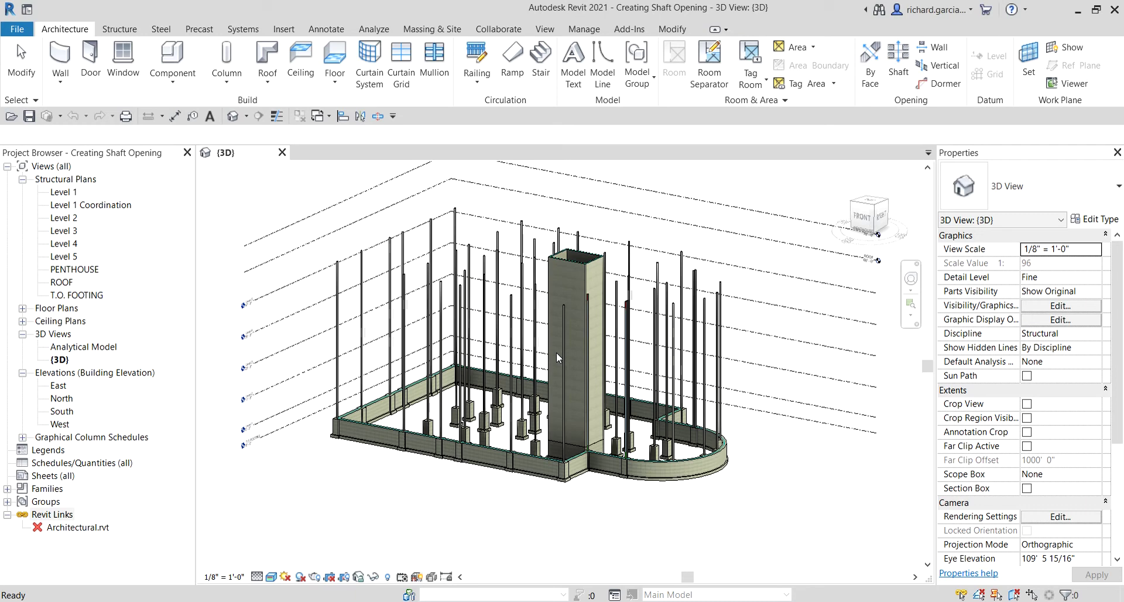
Step: In the Level 1 structural plan, start a shaft opening with a rectangular boundary along the outer faces of the masonry core walls
double_click(65, 192)
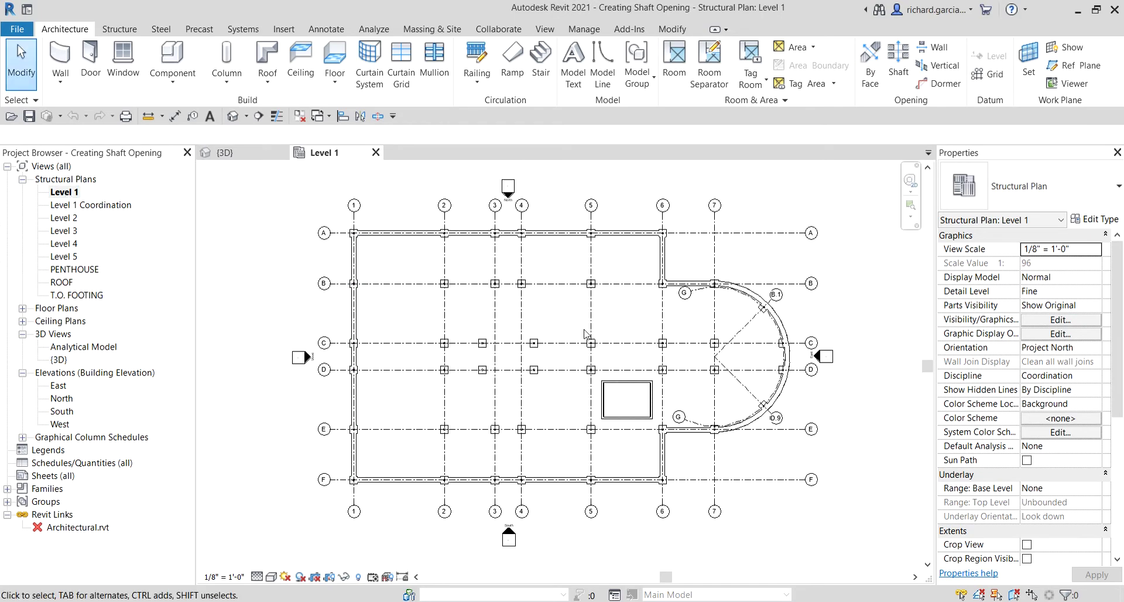
scroll(644, 410, "up", 5)
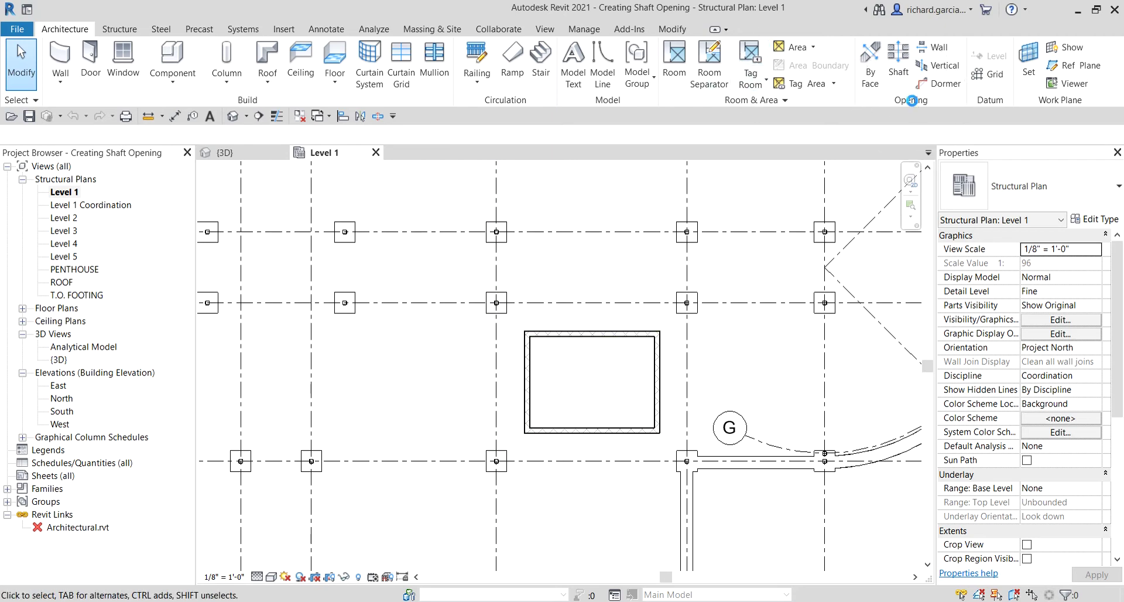
left_click(899, 52)
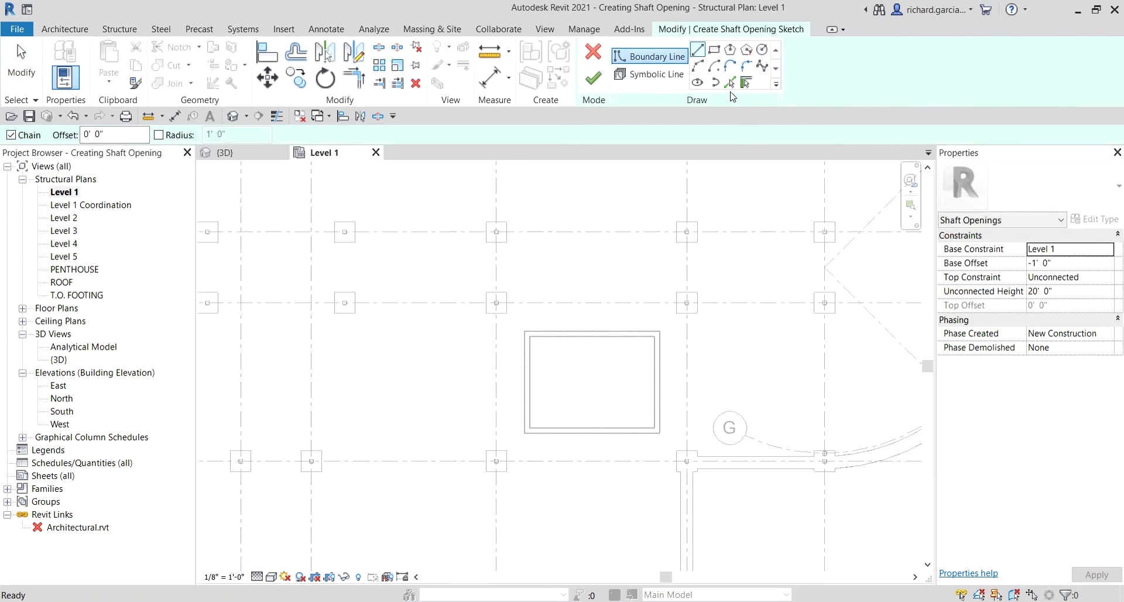
left_click(715, 51)
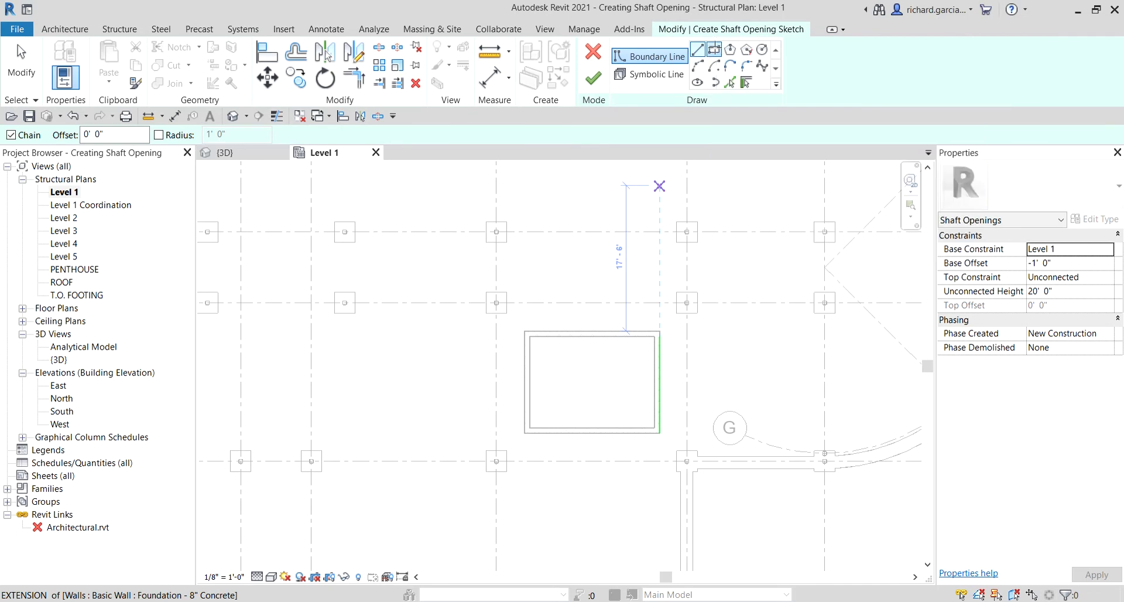
left_click(715, 50)
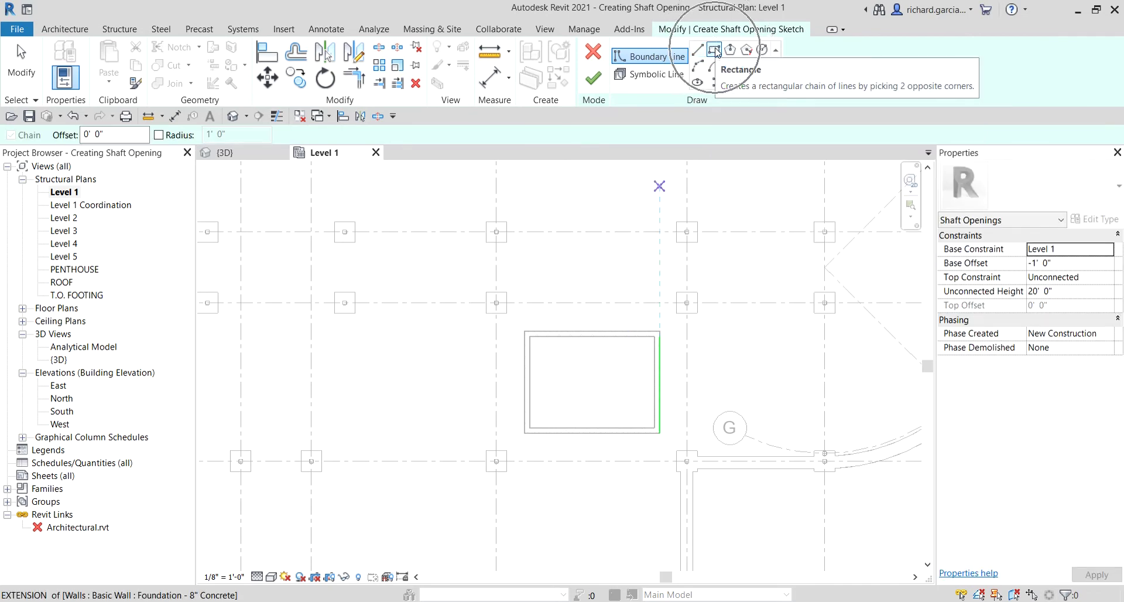
scroll(545, 408, "up", 3)
scroll(544, 408, "up", 1)
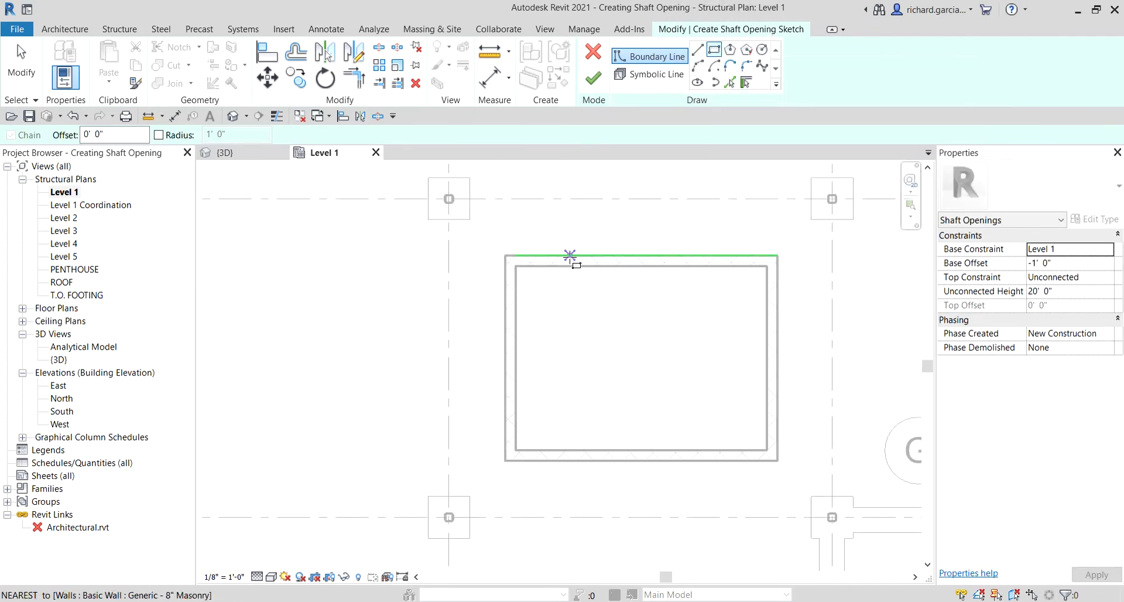
left_click(505, 256)
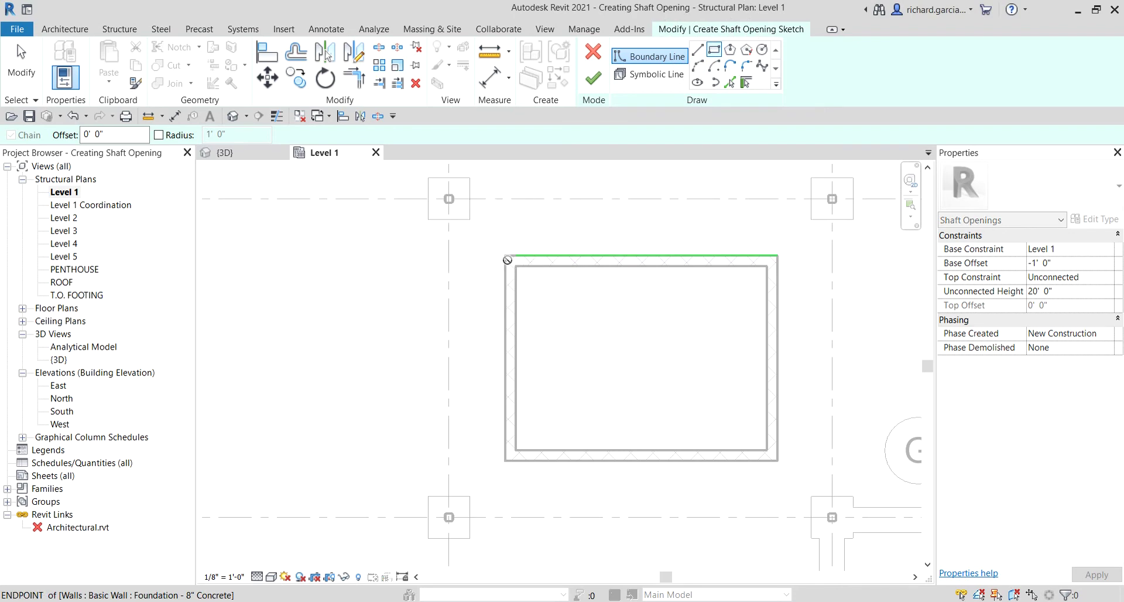
left_click(777, 460)
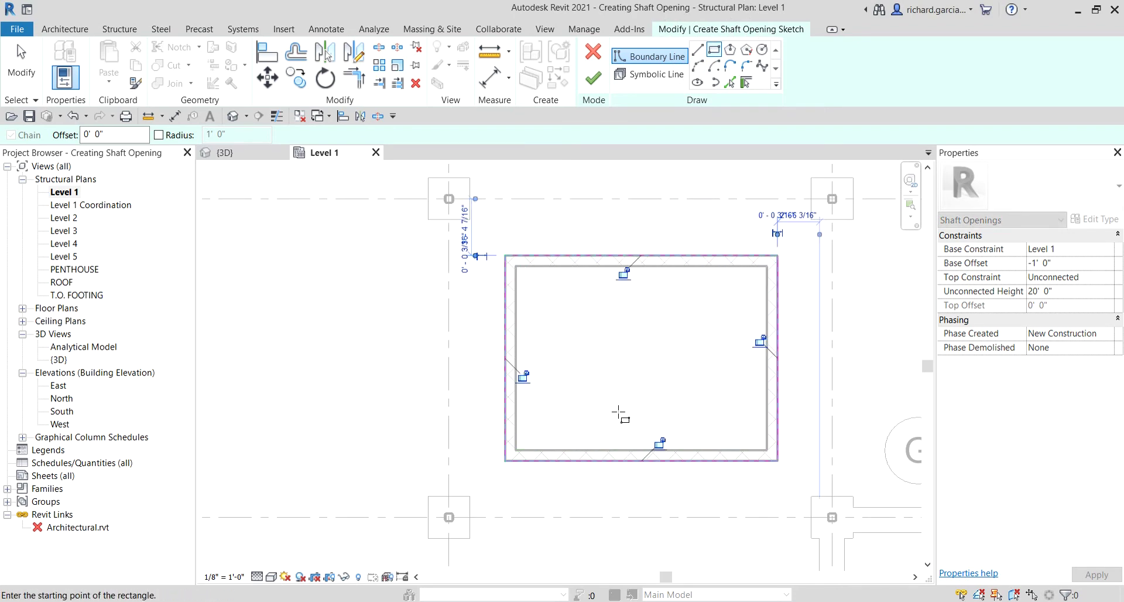
Step: Draw two crossing diagonal symbolic lines between opposite corners of the shaft boundary
left_click(647, 74)
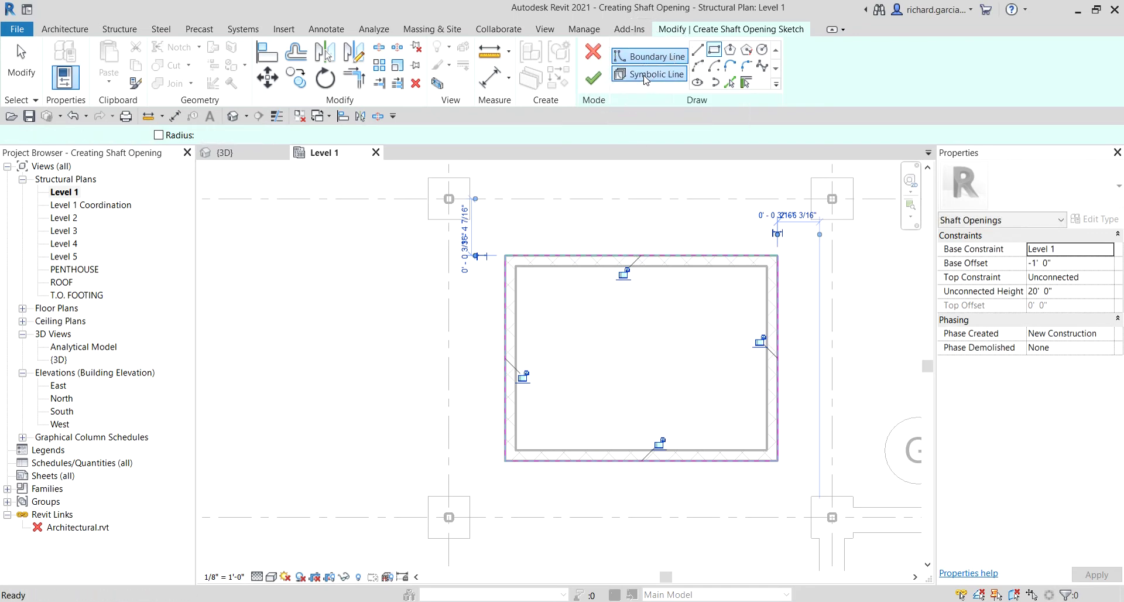
left_click(511, 256)
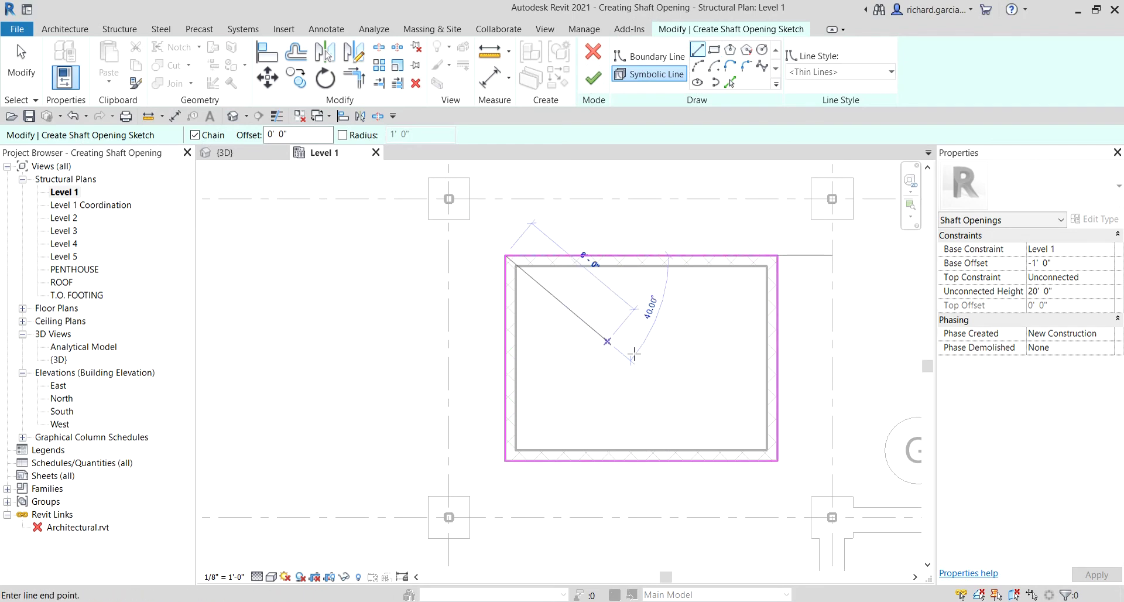
left_click(771, 458)
left_click(778, 255)
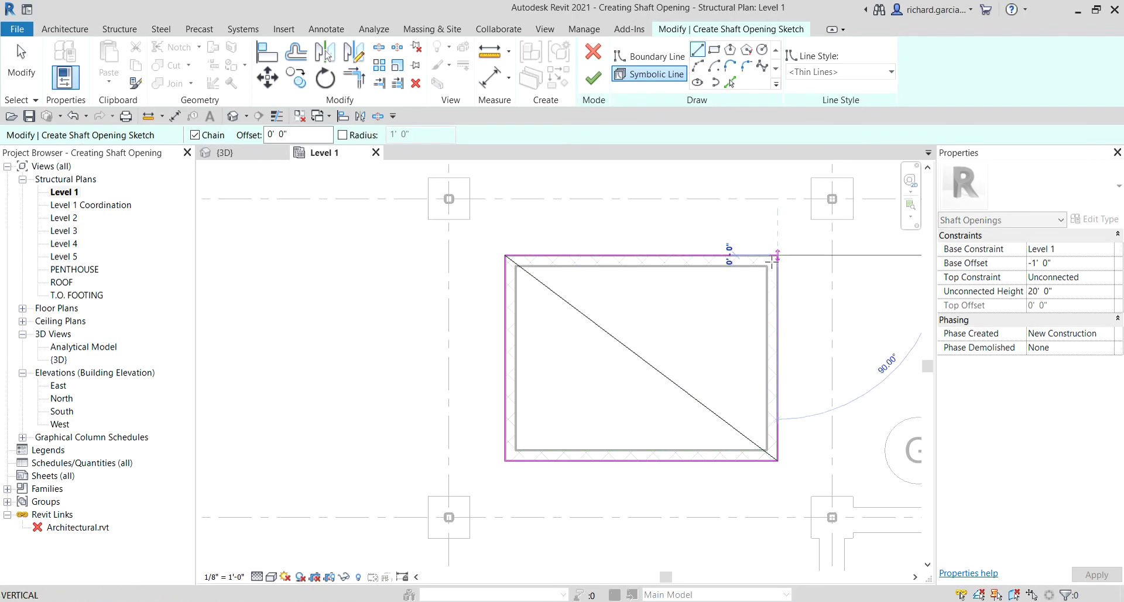
left_click(507, 461)
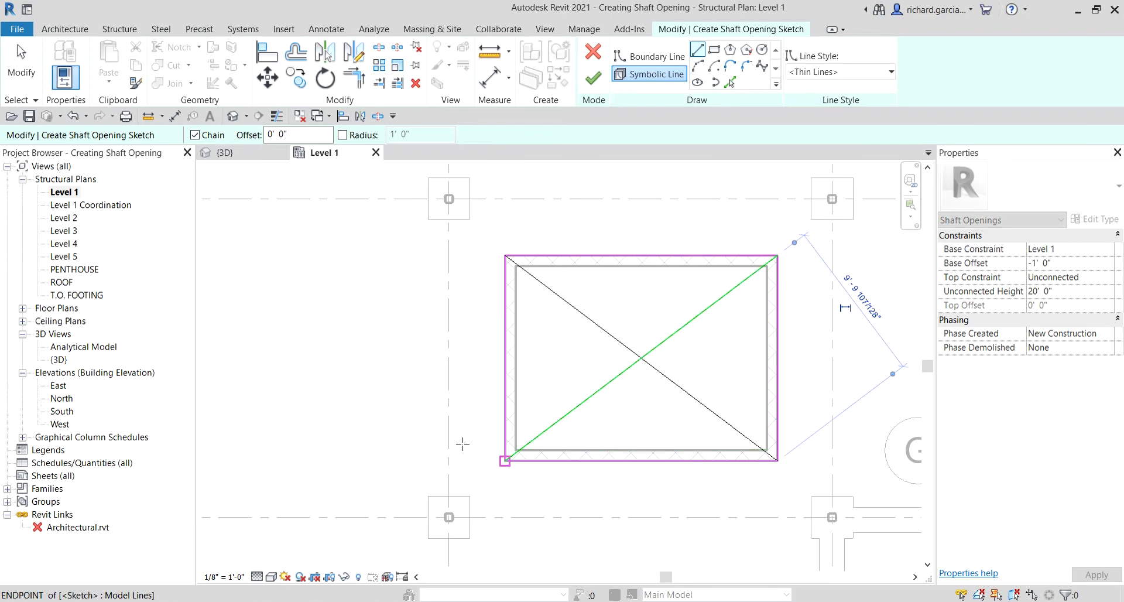
key("Escape")
key("Escape")
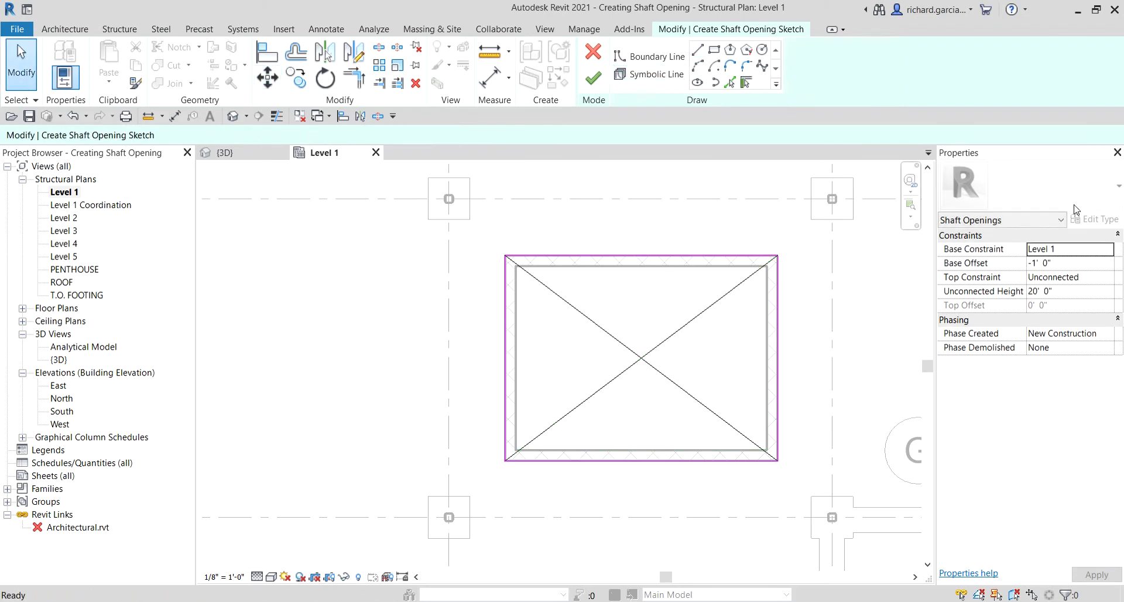
Step: Set the shaft opening's base offset to 0 and its top constraint to Up to level: PENTHOUSE
left_click(1069, 261)
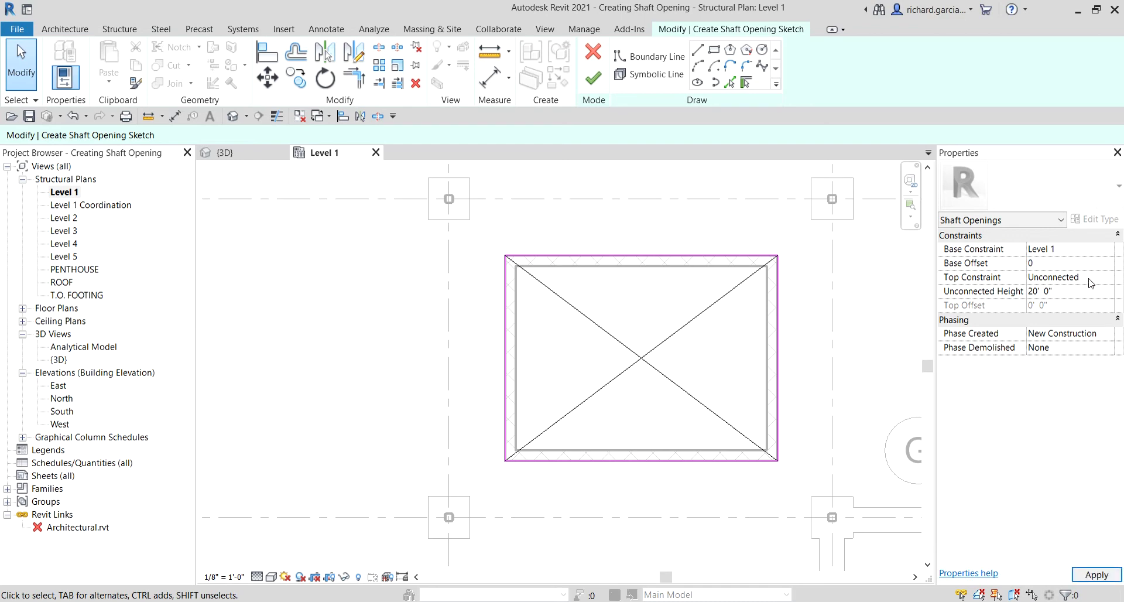
left_click(1079, 277)
left_click(1107, 278)
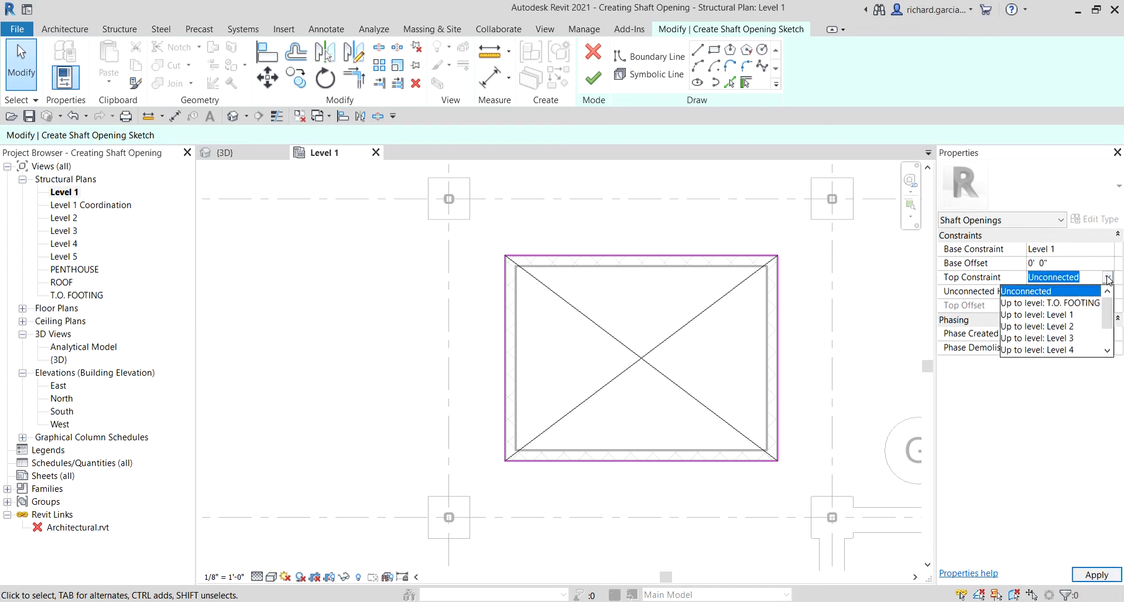
left_click_drag(1108, 316, 1111, 342)
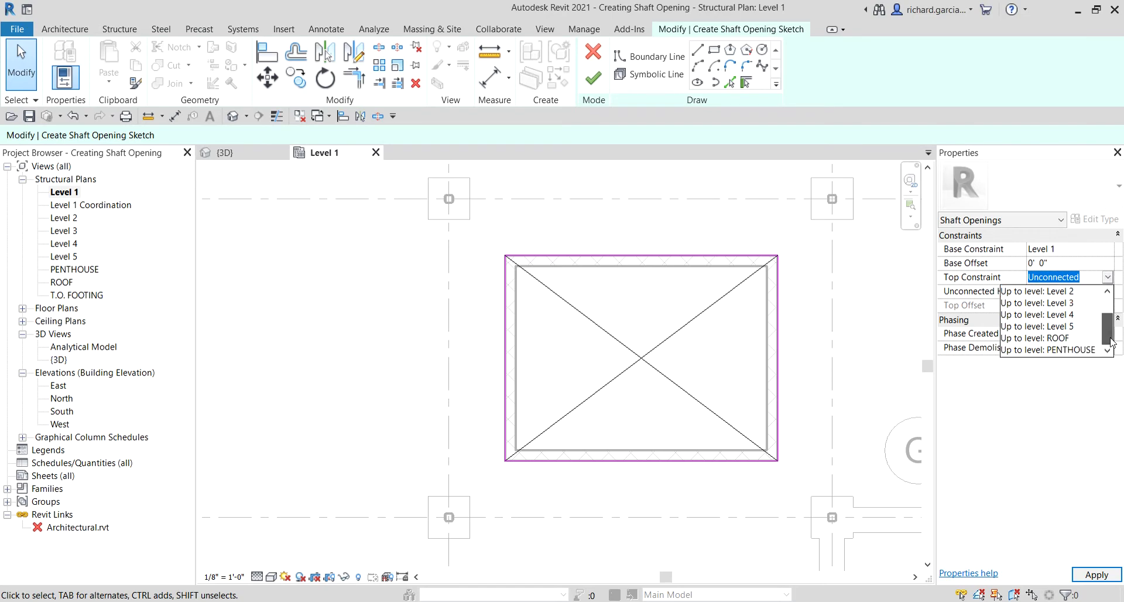
left_click(1060, 350)
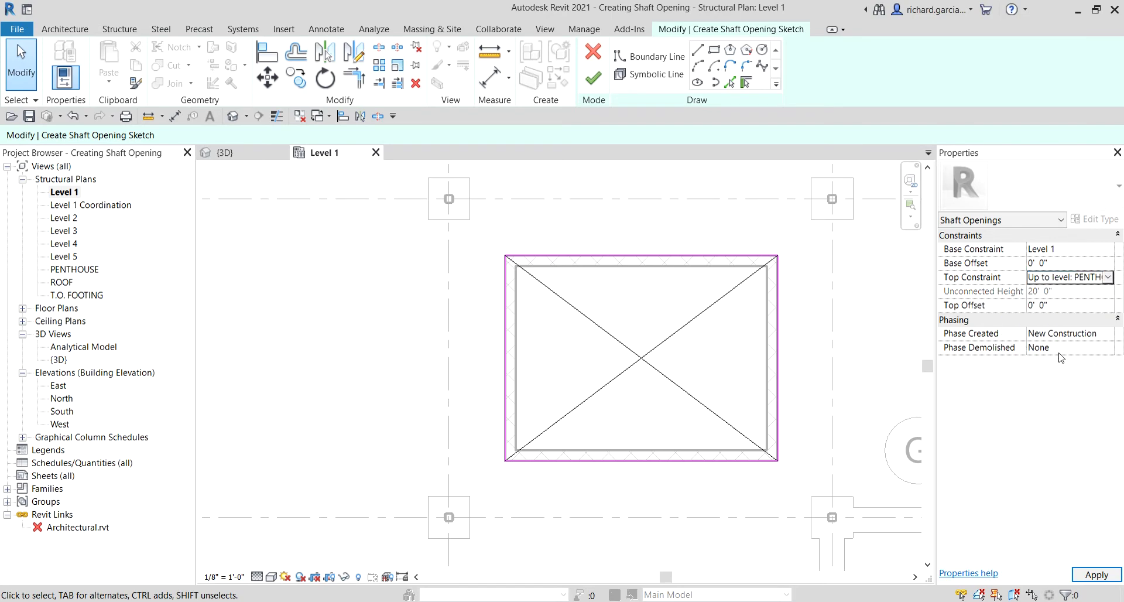
Step: Switch the shaft opening's top constraint to Unconnected and back to Up to level: PENTHOUSE
left_click(1065, 280)
left_click(1065, 279)
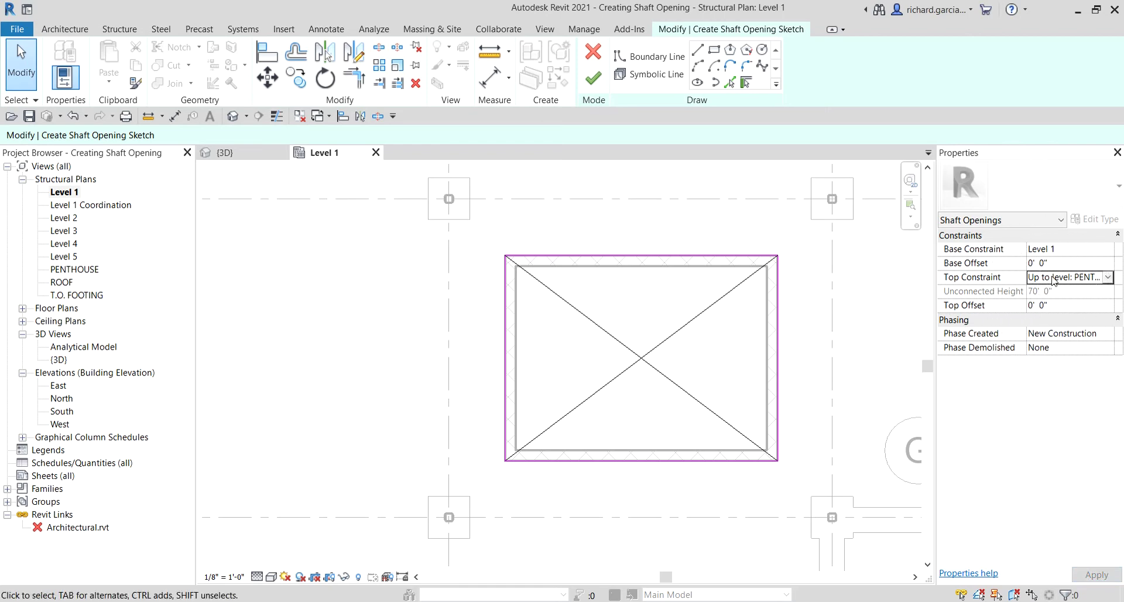
left_click(1108, 277)
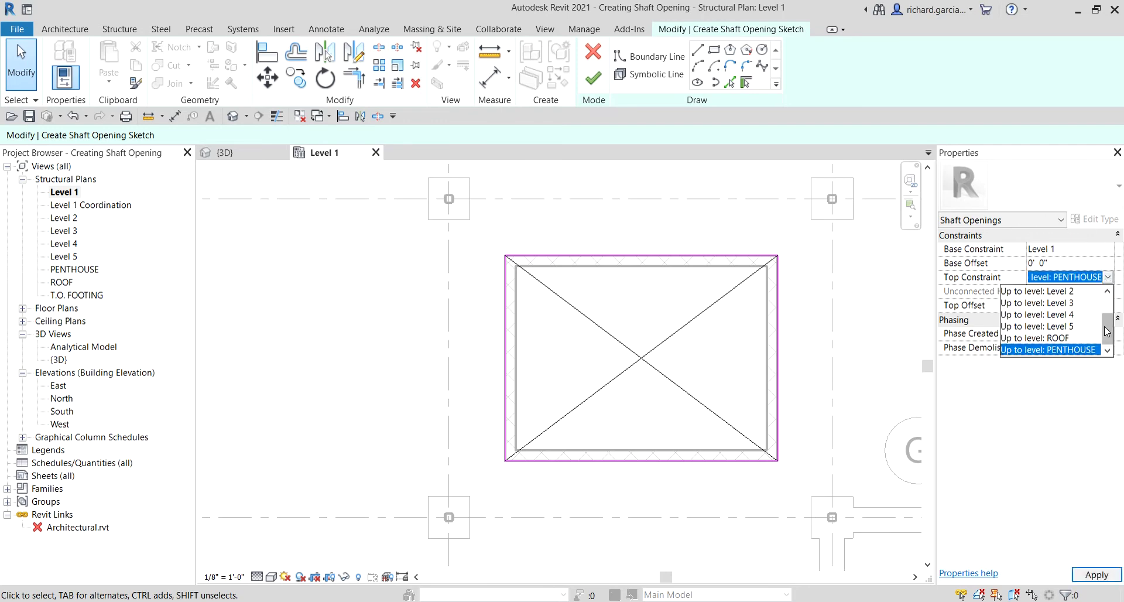
left_click_drag(1107, 331, 1110, 296)
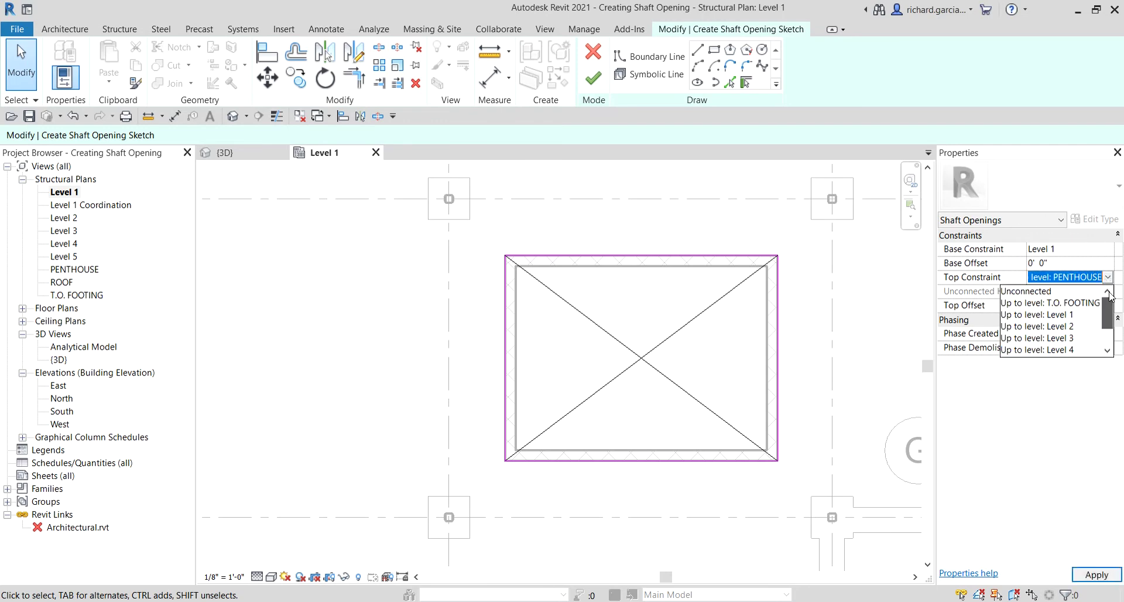
left_click(1044, 293)
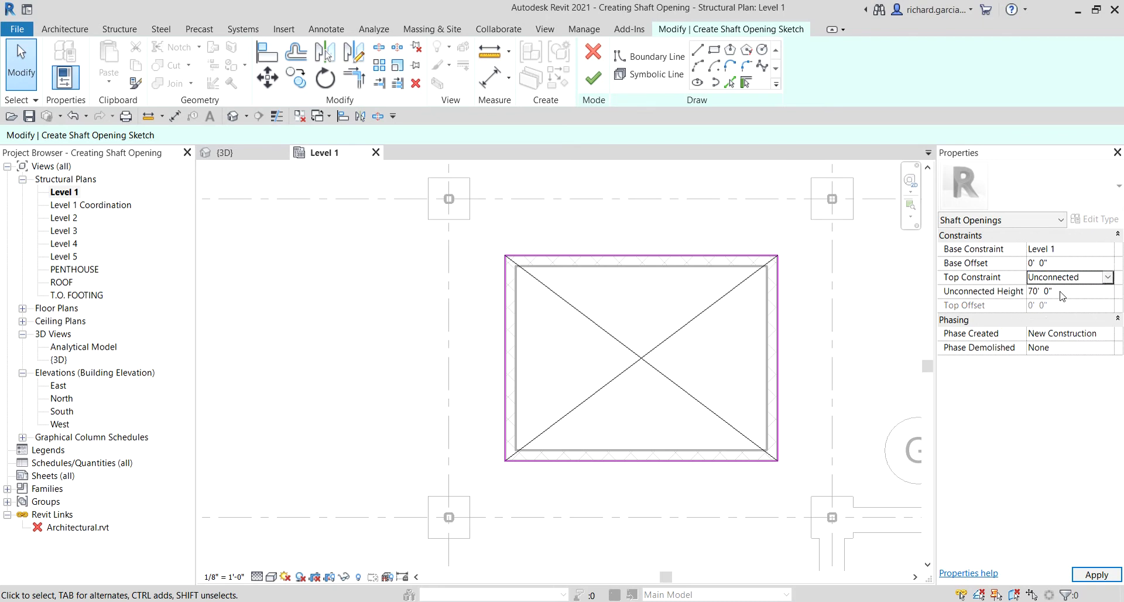
left_click(1108, 278)
left_click_drag(1105, 311, 1104, 339)
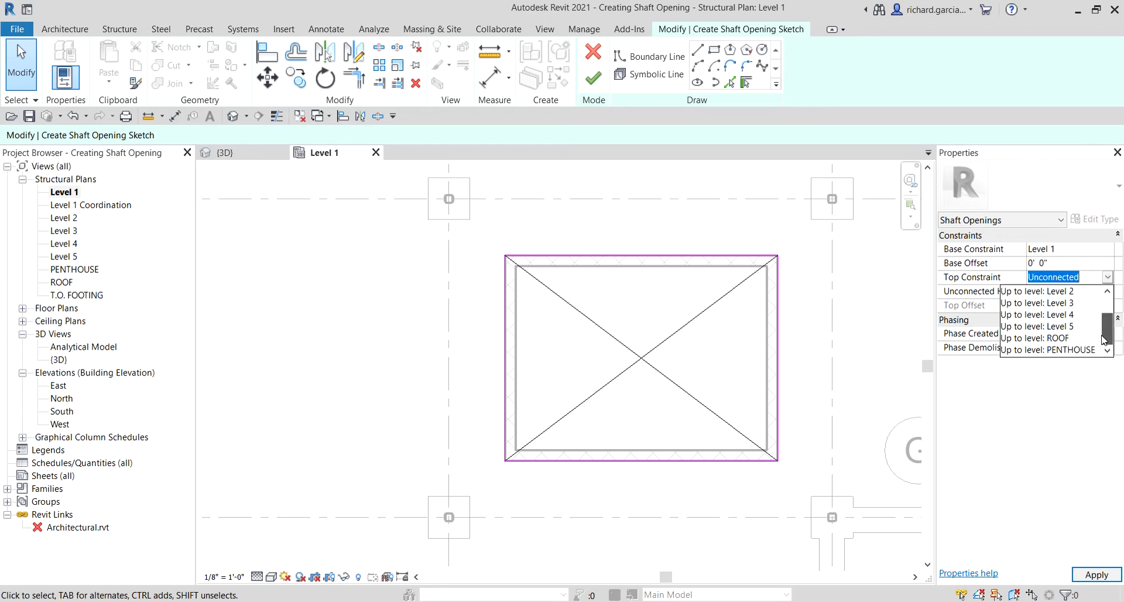
left_click(1064, 349)
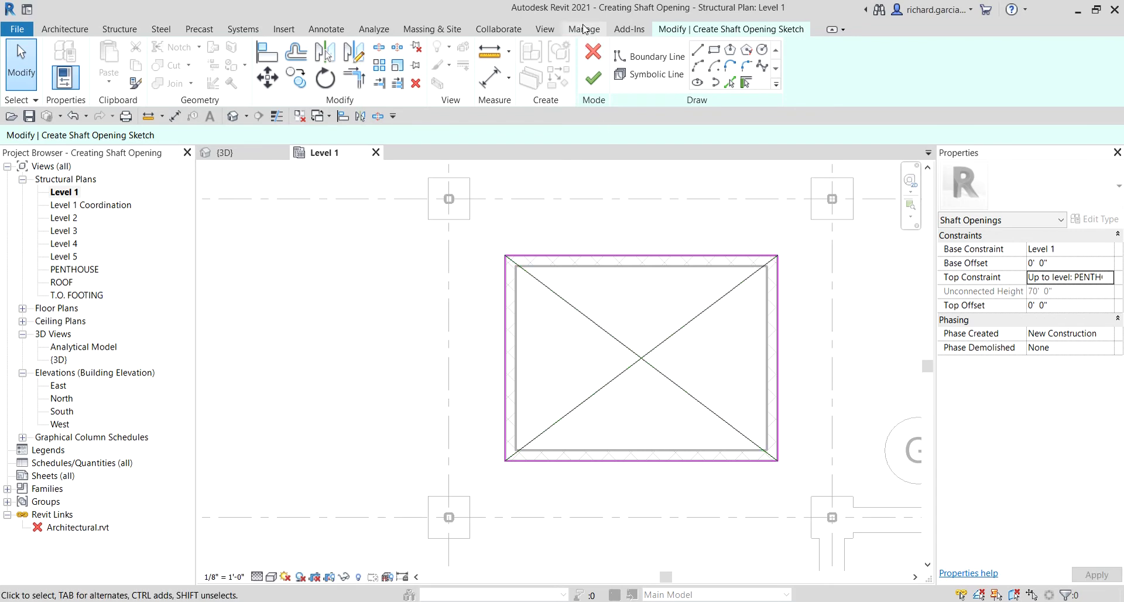
Step: Finish the shaft opening sketch, check its crossed symbol in the Level 1 plan and open the 3D view
left_click(594, 86)
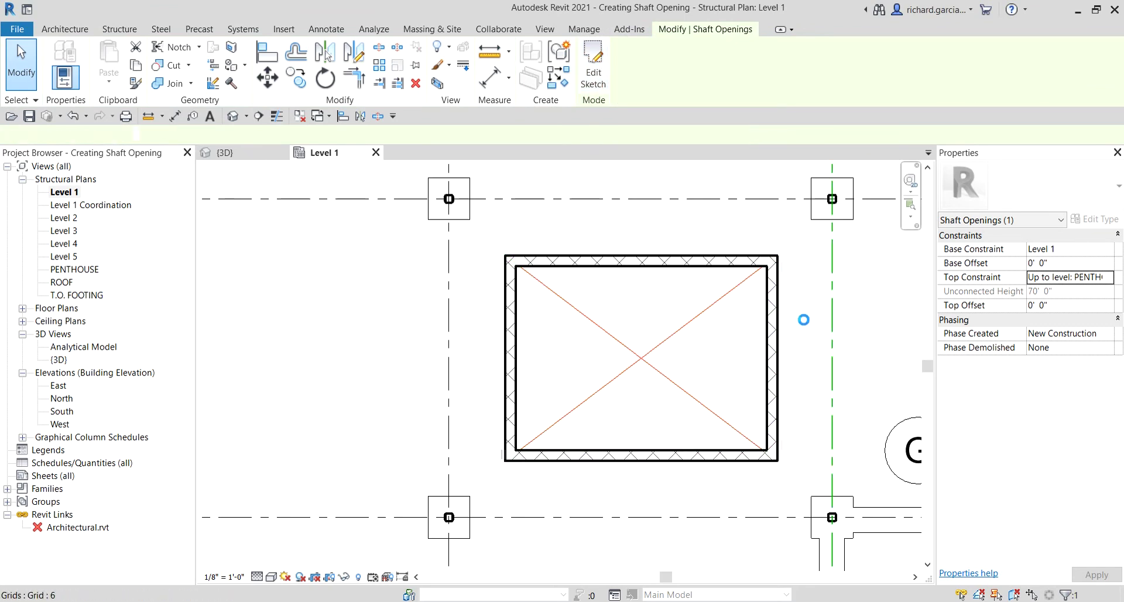
left_click(804, 320)
scroll(803, 320, "down", 2)
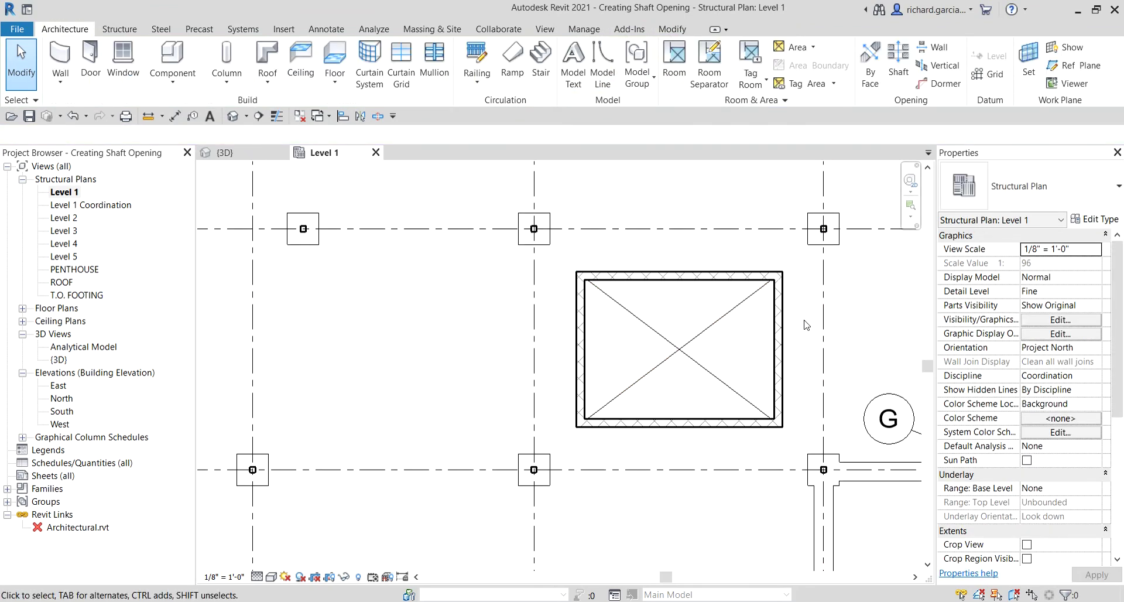
left_click(232, 117)
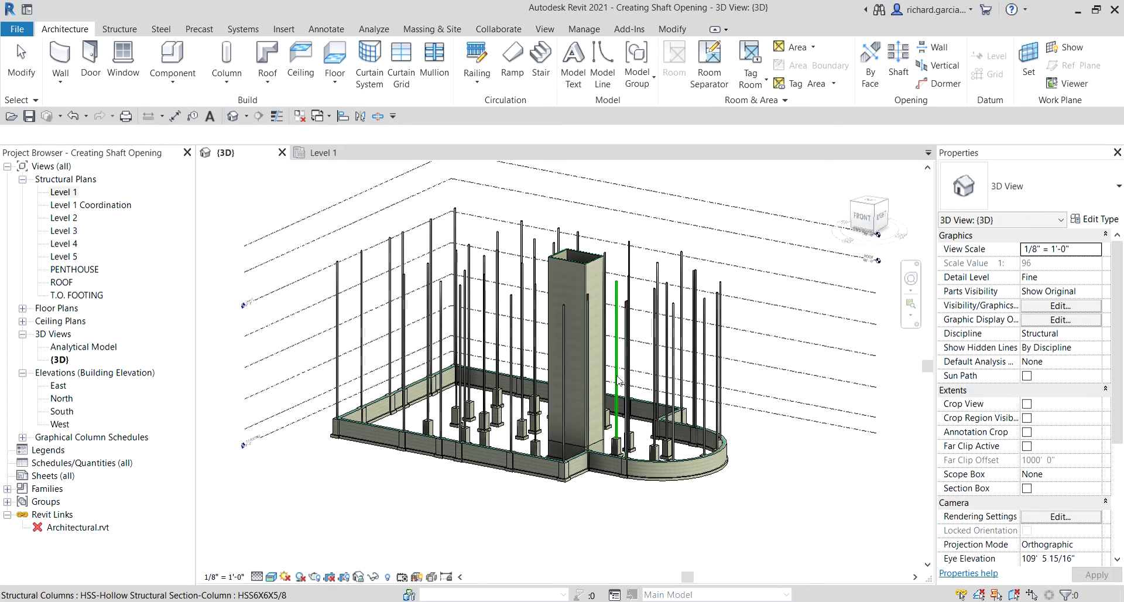
Step: Select the shaft opening in the 3D view, examine its extent inside the elevator shaft walls, and deselect it
middle_click_drag(624, 423, 586, 375, "shift")
scroll(579, 367, "up", 5)
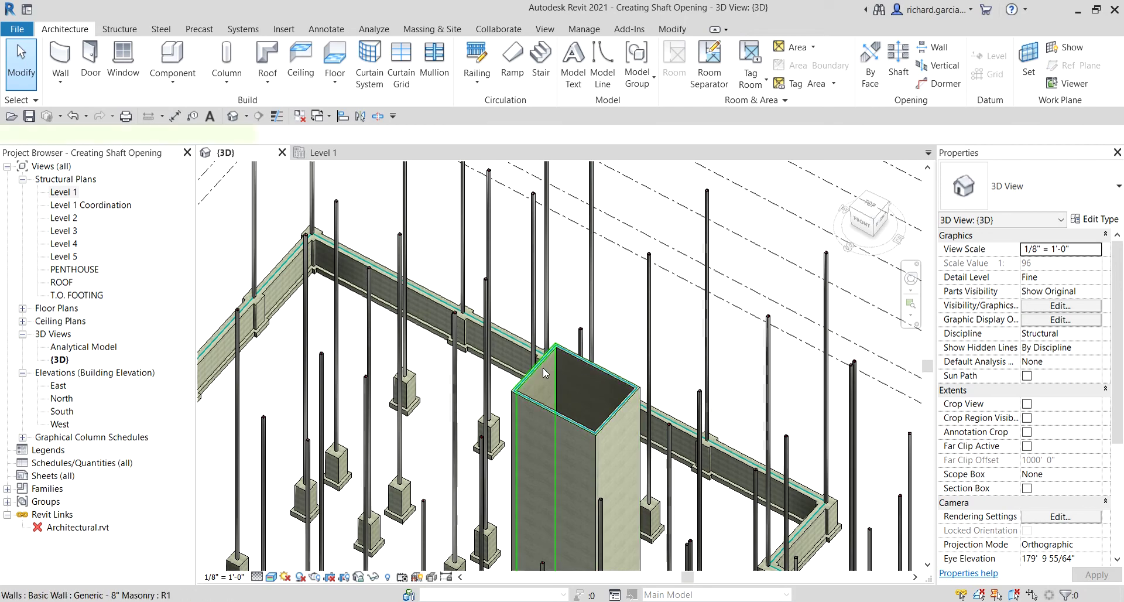
left_click(561, 380)
scroll(561, 381, "down", 5)
middle_click_drag(561, 380, 644, 290, "shift")
key("Escape")
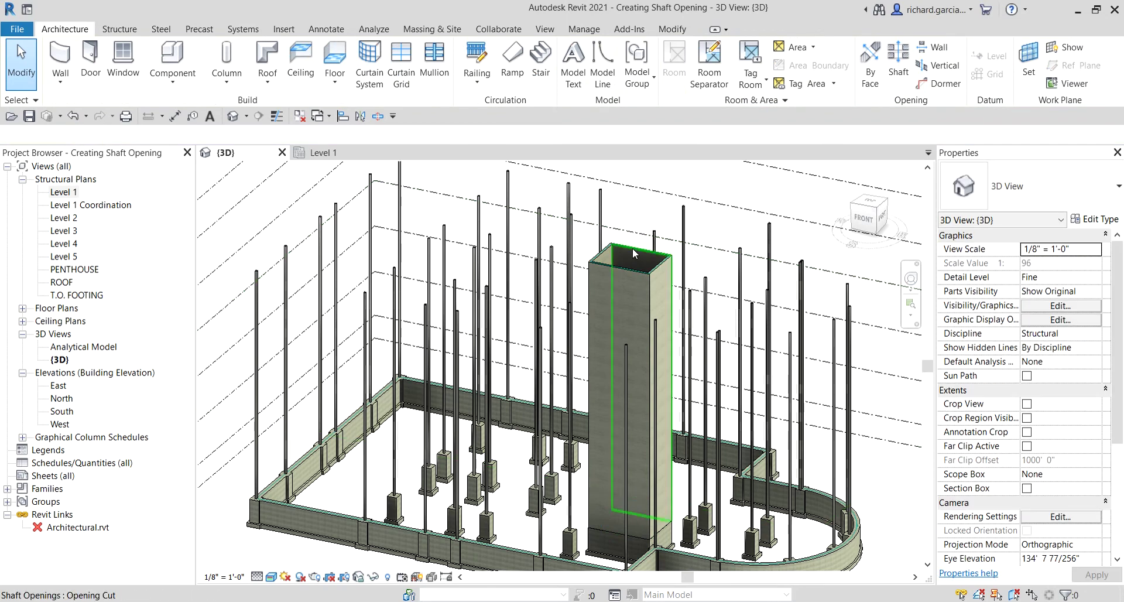
left_click(626, 252)
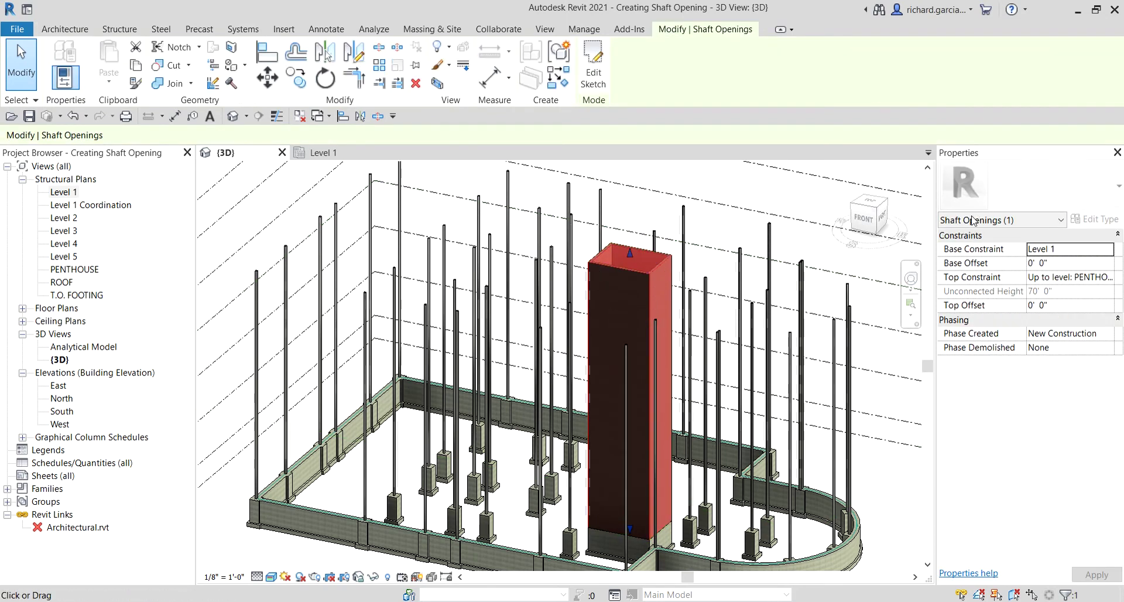
scroll(630, 240, "up", 2)
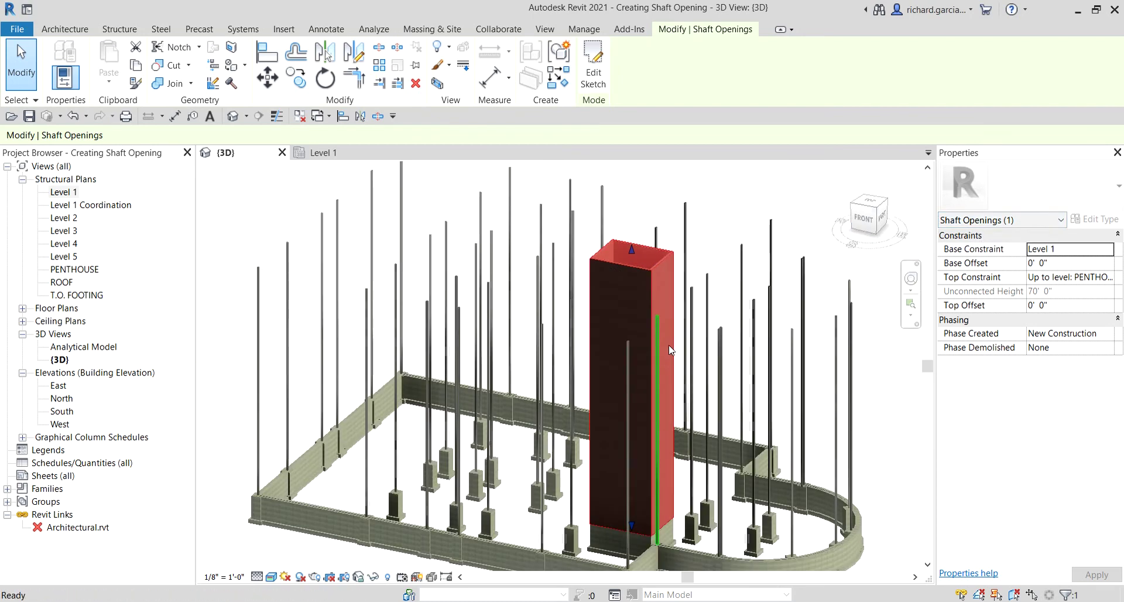
scroll(630, 239, "up", 2)
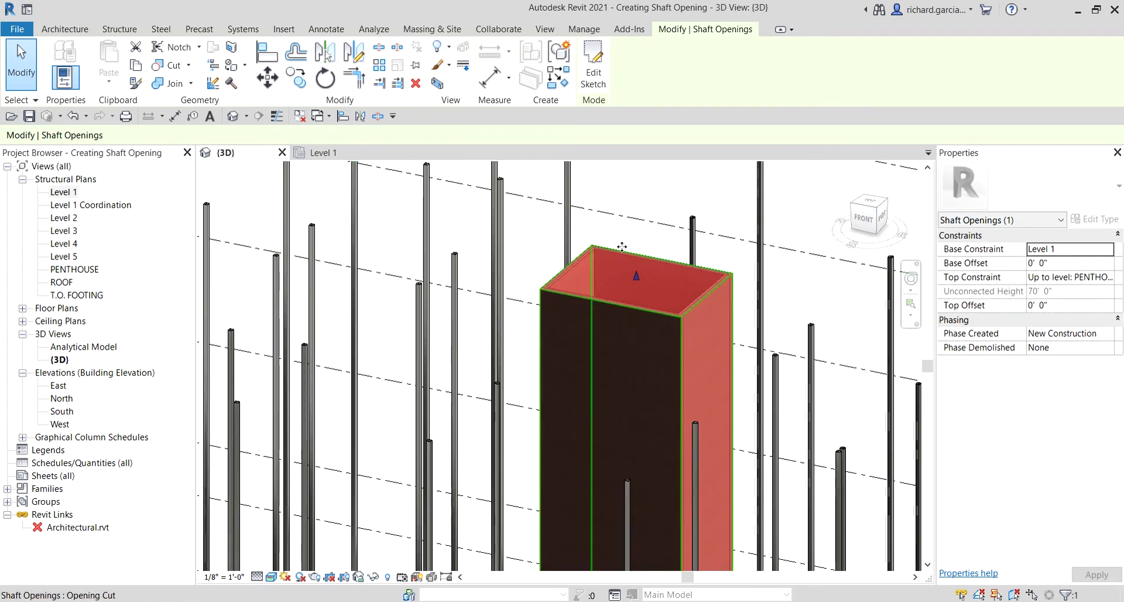
key("Escape")
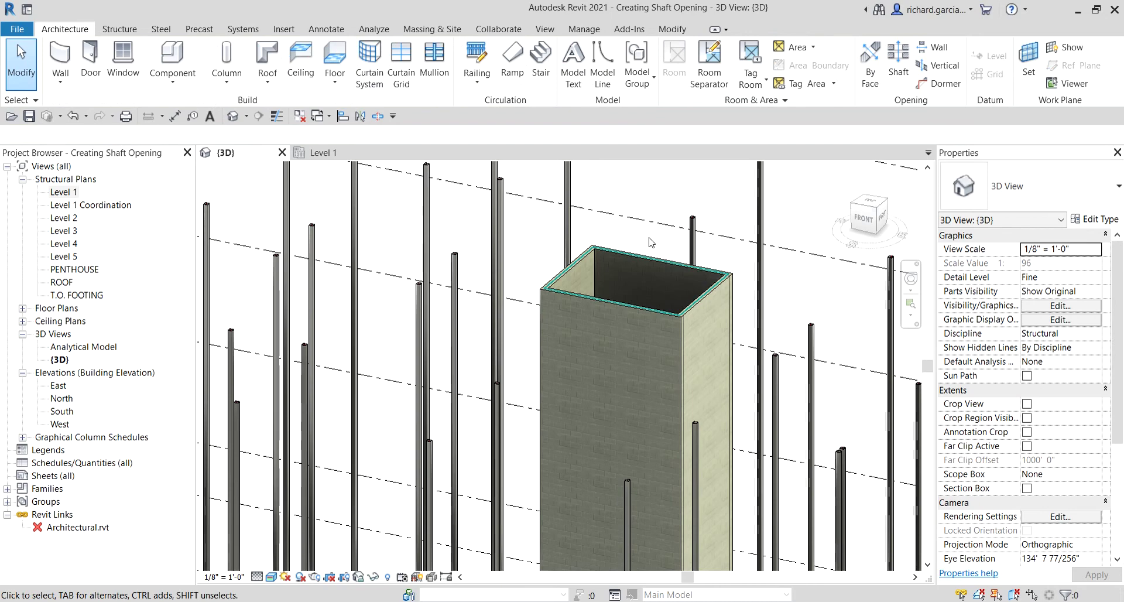
Step: Select the elements around the elevator shaft together, filter the selection to Shaft Openings only, and clear it after viewing
scroll(742, 266, "down", 2)
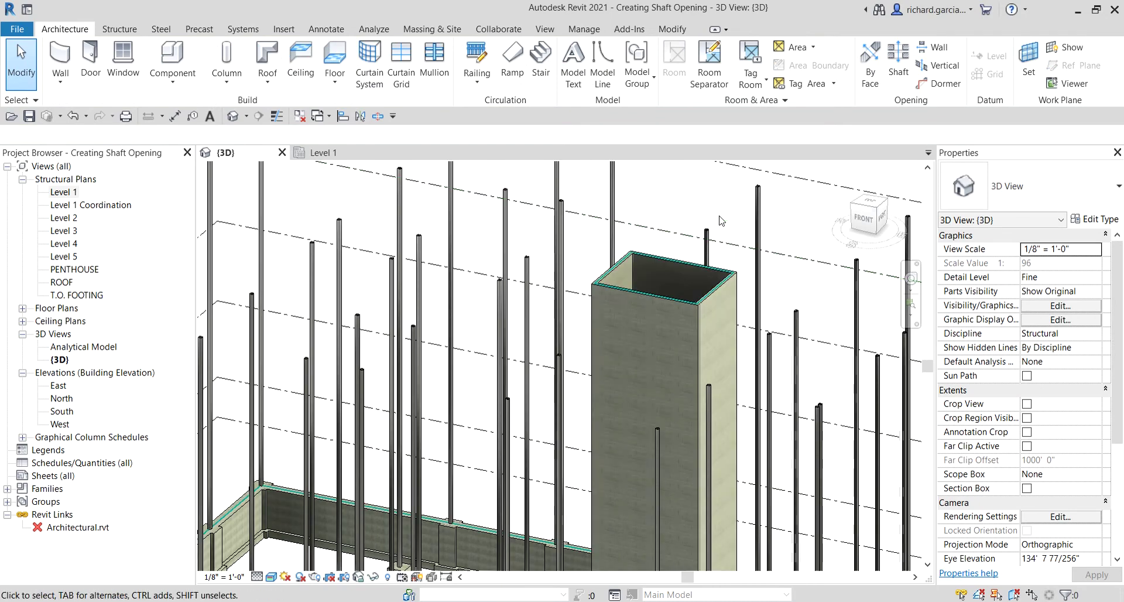
scroll(722, 221, "down", 2)
left_click_drag(772, 181, 561, 314)
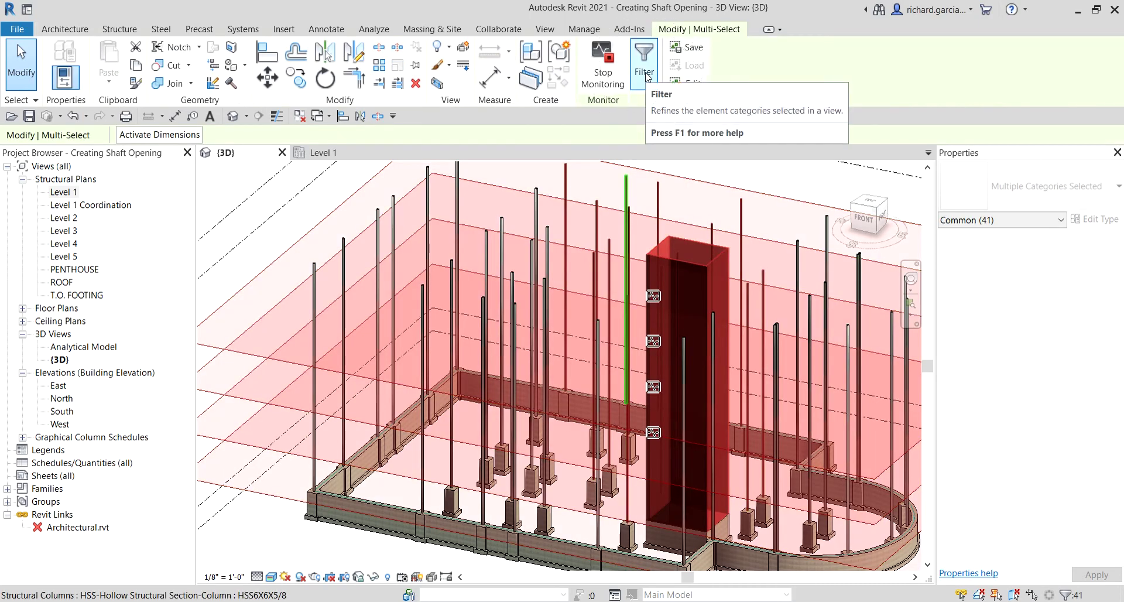
left_click(645, 75)
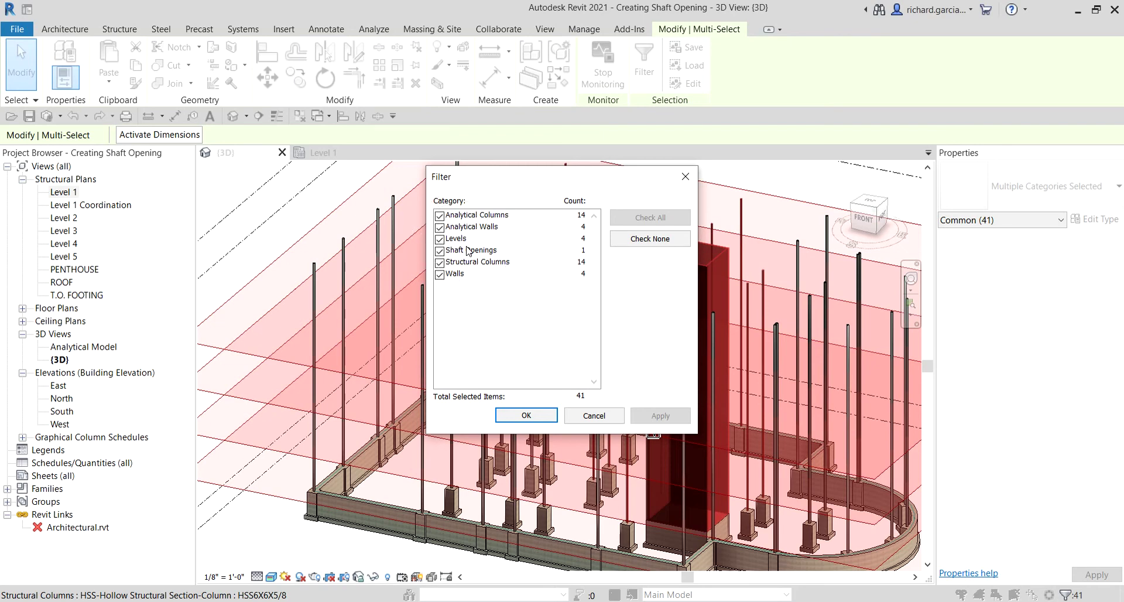
left_click(628, 241)
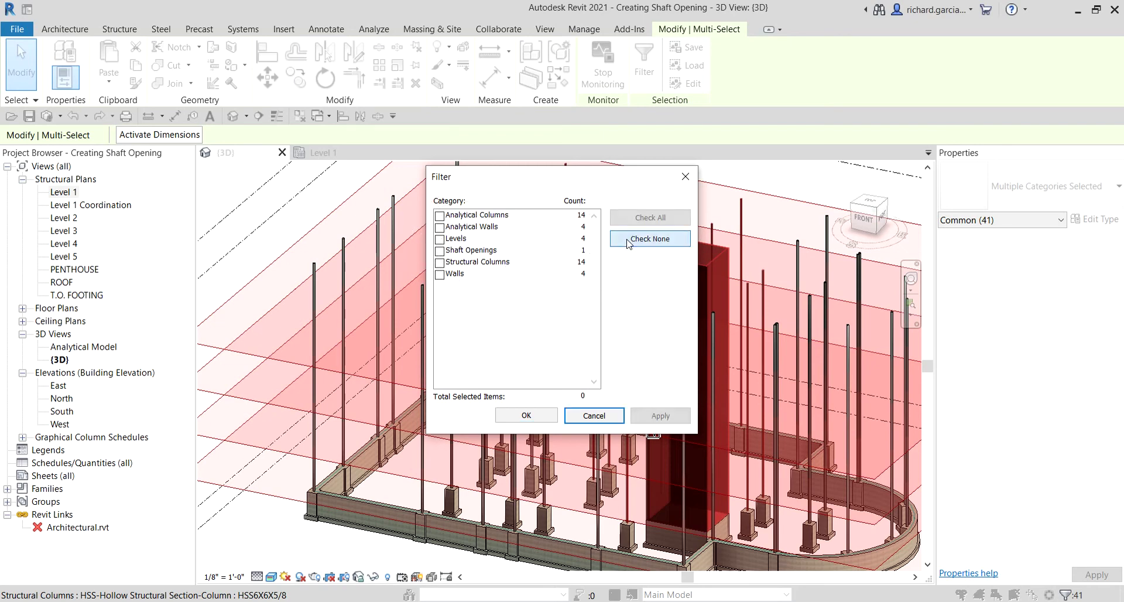
left_click(439, 251)
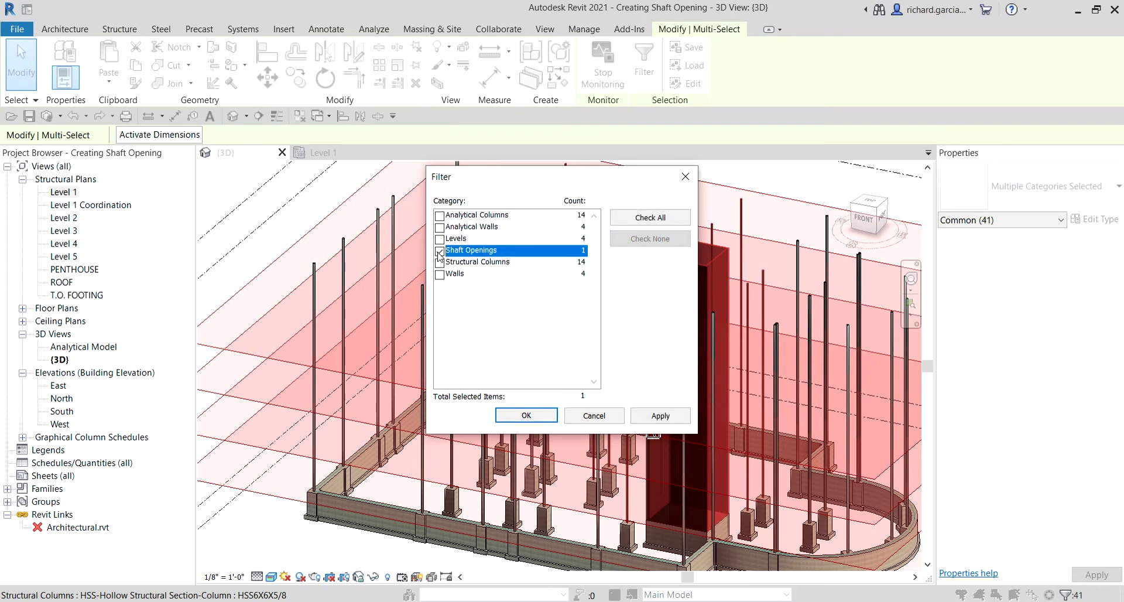
left_click(516, 414)
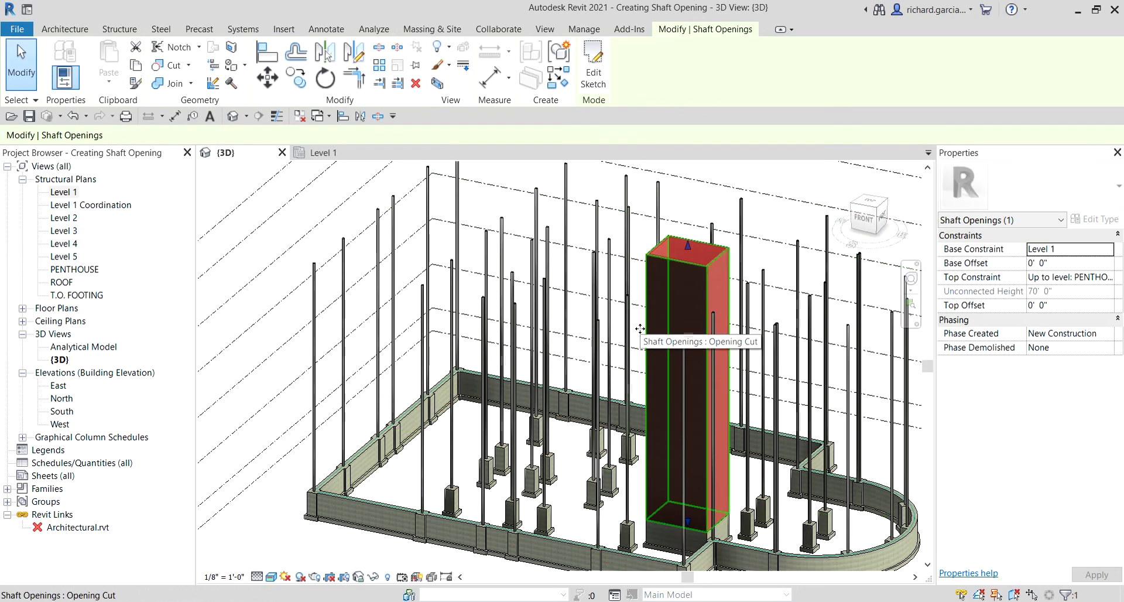
left_click(775, 218)
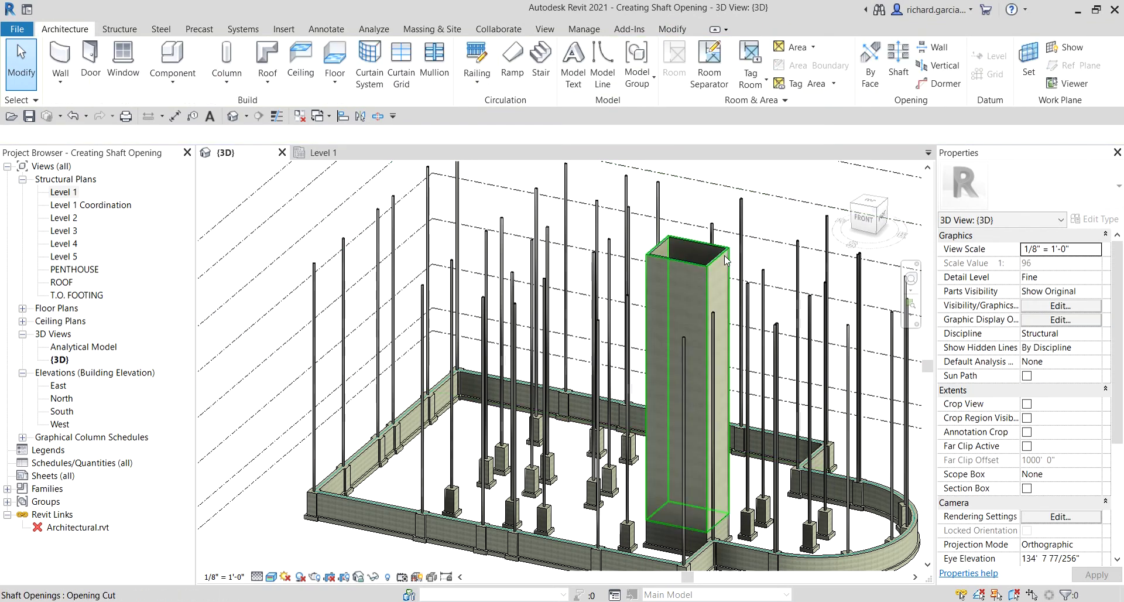
Step: Reload the Architectural.rvt link from the Architectural file and examine the shaft within the complete building
middle_click_drag(725, 255, 756, 404, "shift")
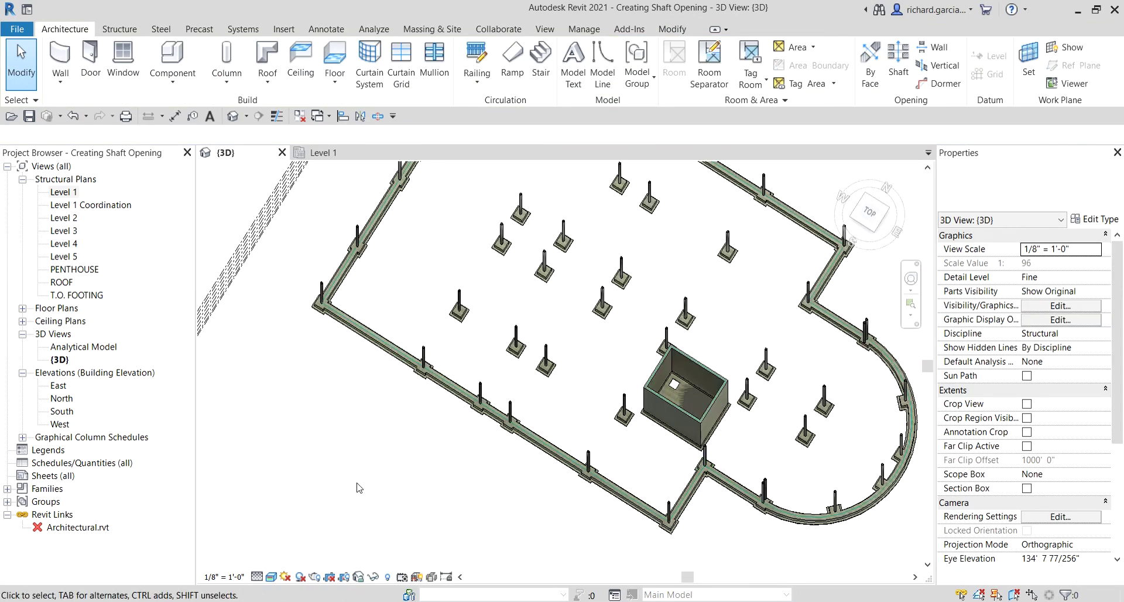
right_click(87, 528)
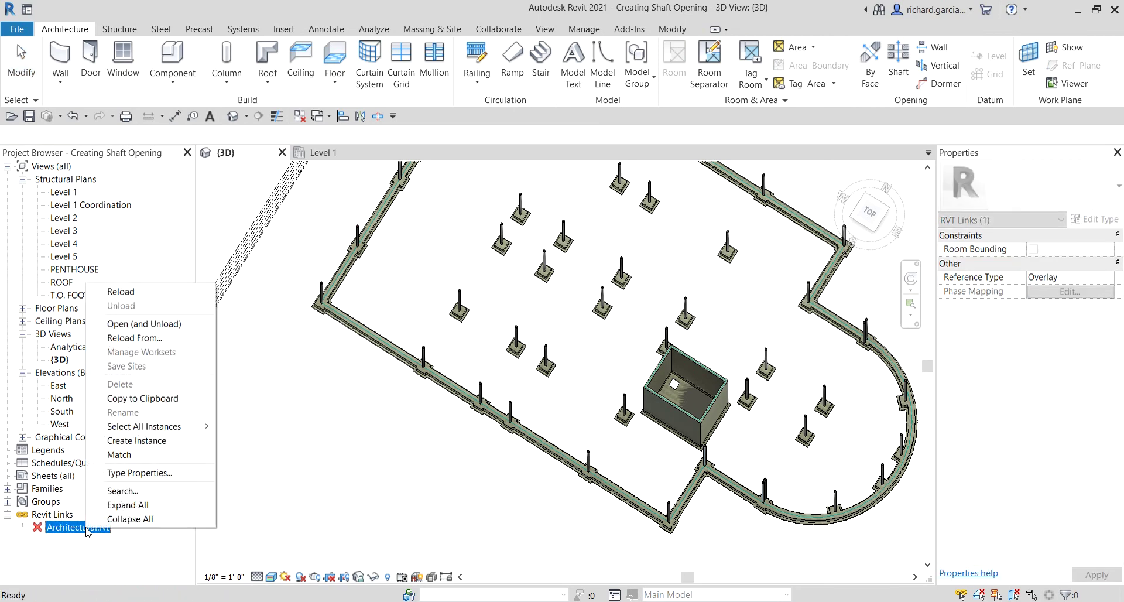
left_click(141, 339)
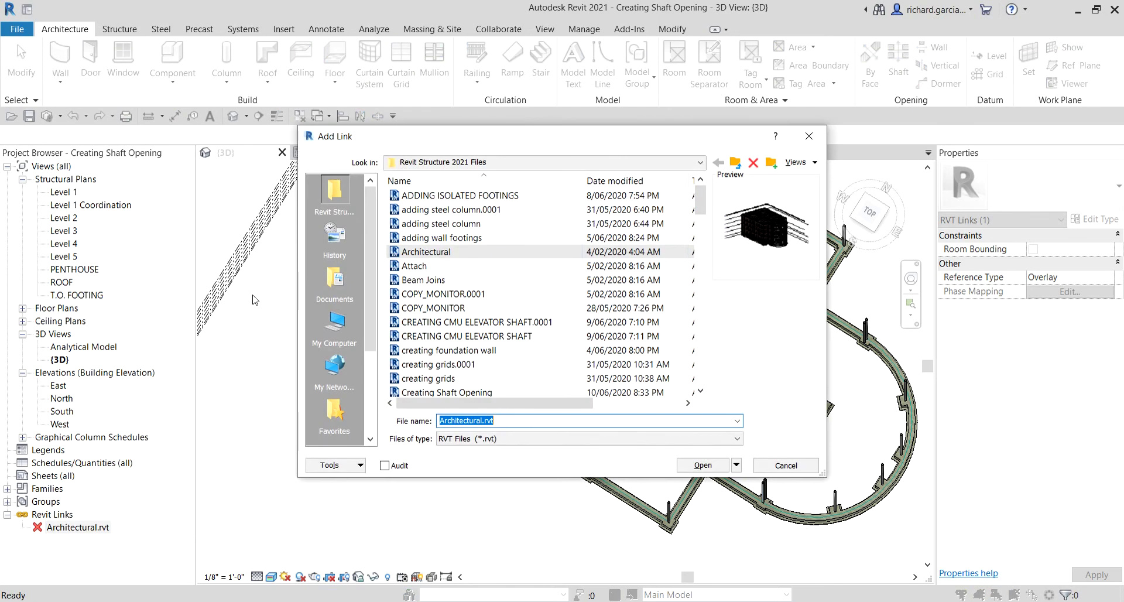
double_click(394, 255)
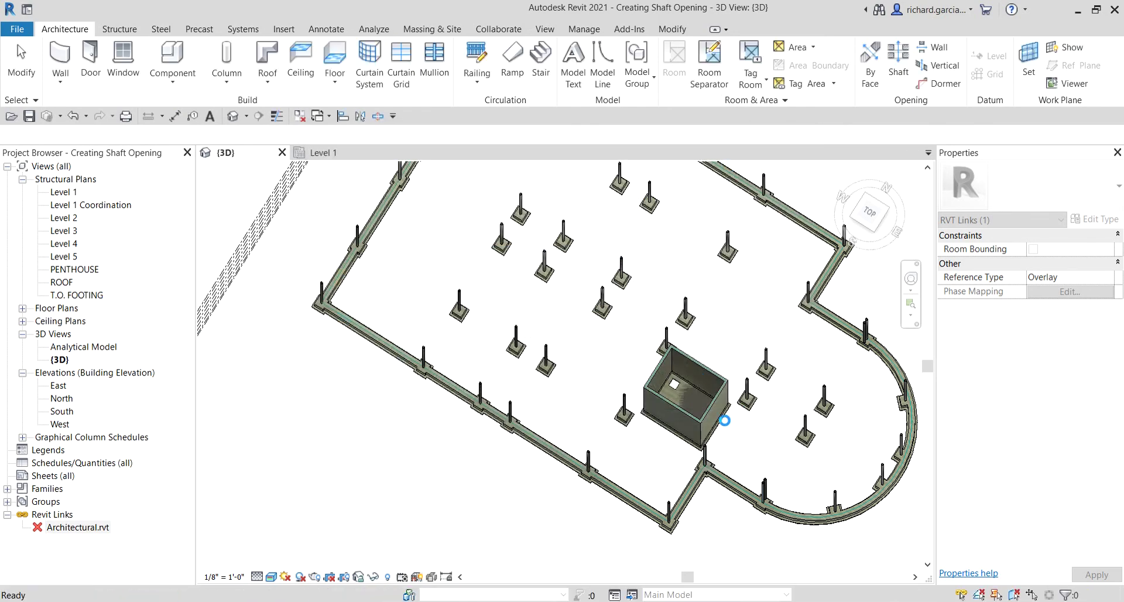
middle_click_drag(718, 447, 678, 472, "shift")
scroll(678, 472, "up", 5)
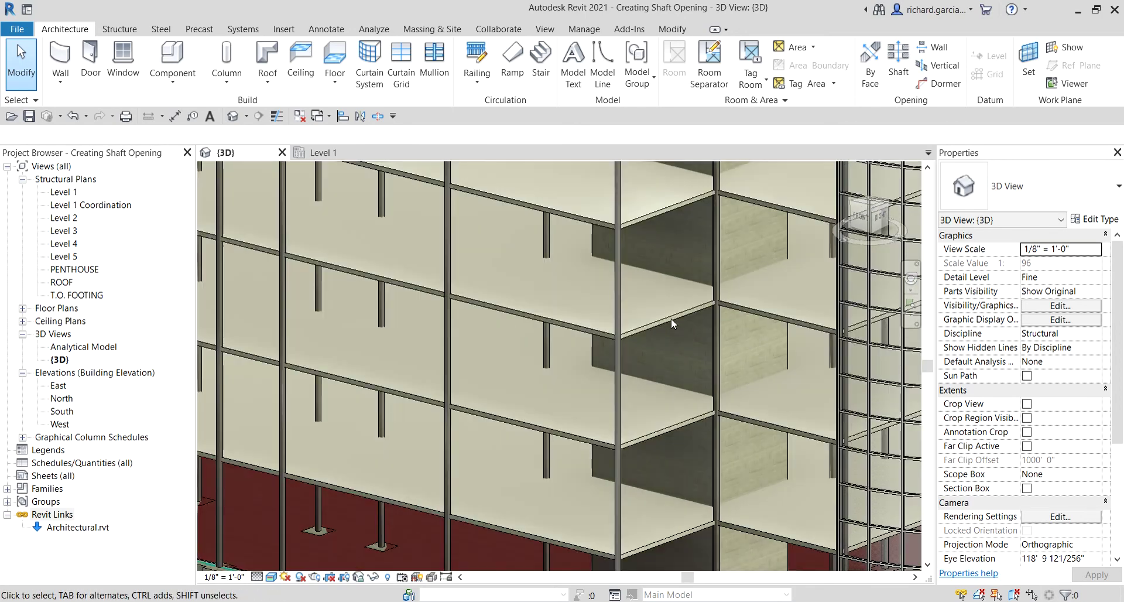
scroll(694, 261, "down", 5)
scroll(685, 178, "up", 1)
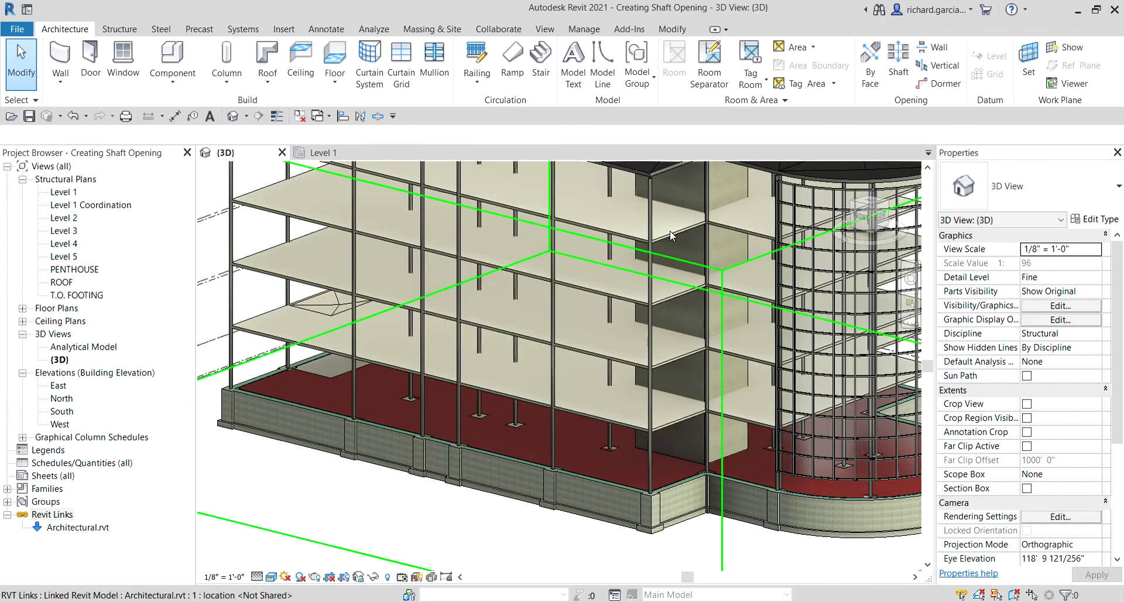
scroll(662, 228, "down", 4)
scroll(622, 295, "up", 1)
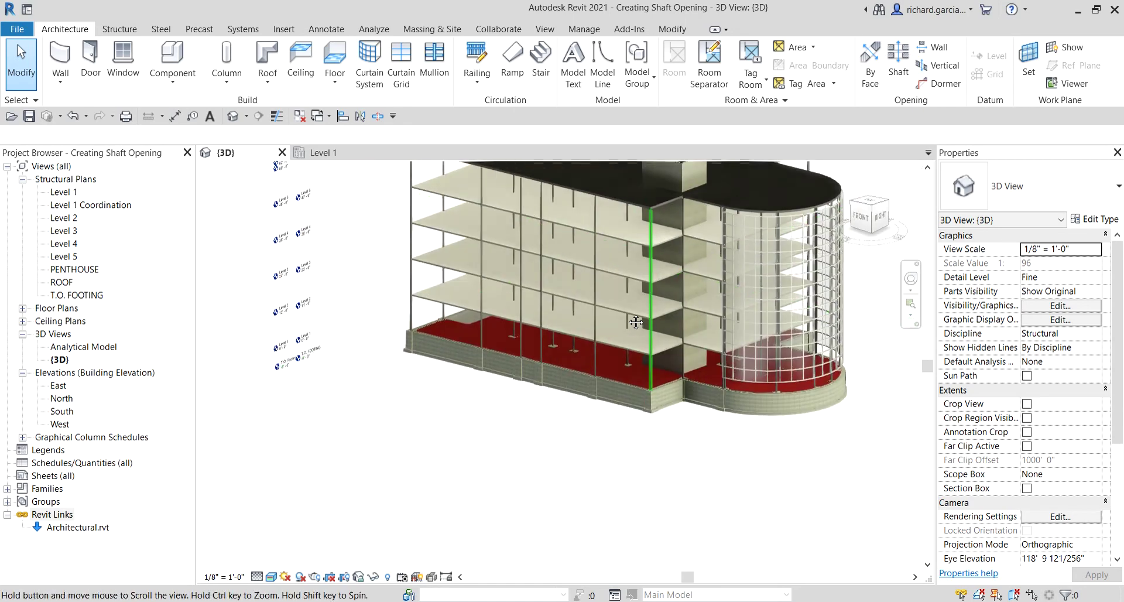
Step: Unload the Architectural.rvt link from the project
right_click(95, 529)
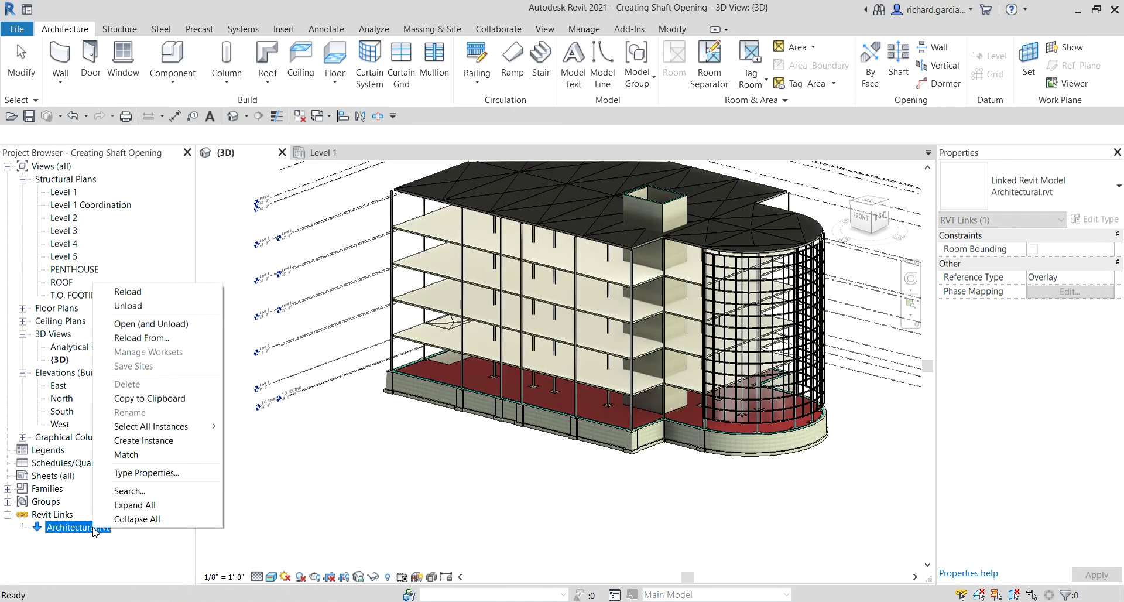
left_click(151, 307)
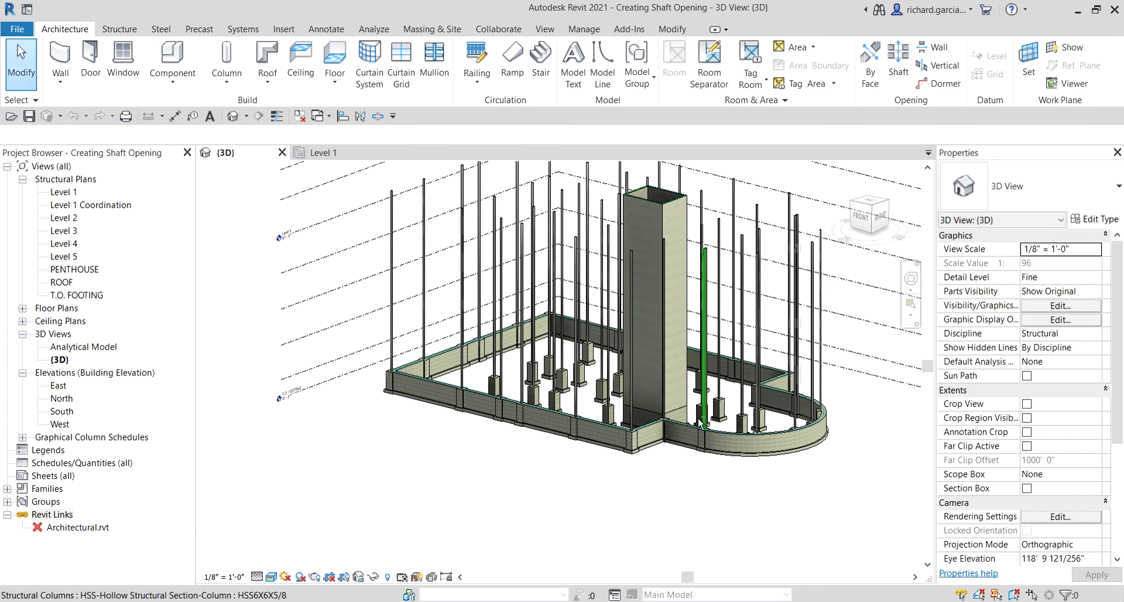
middle_click_drag(691, 329, 644, 368, "shift")
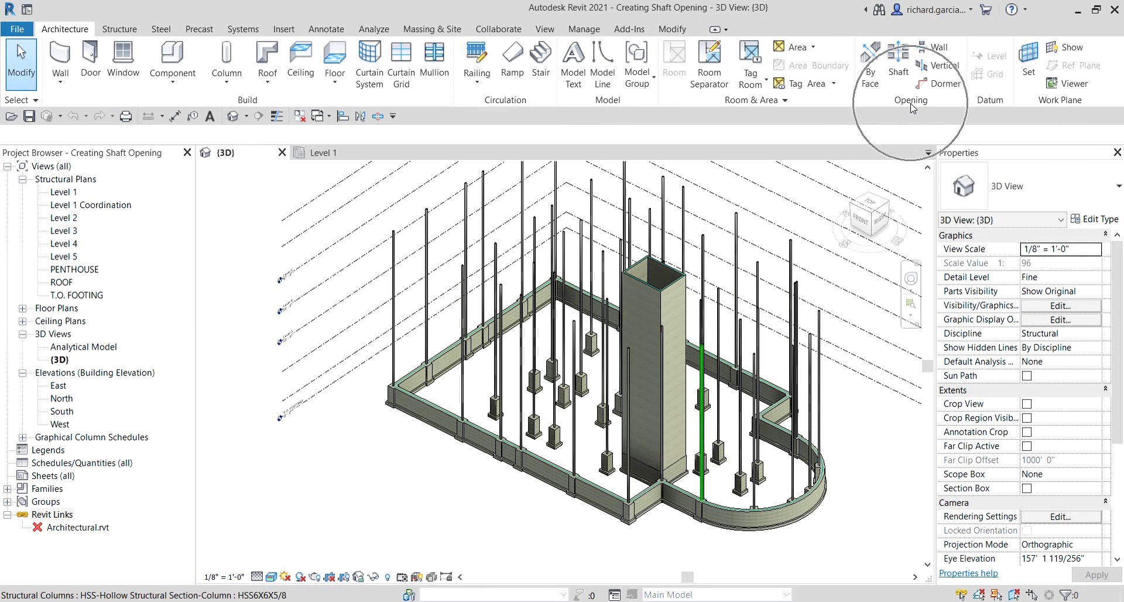
Step: Tile the 3D view and the Level 1 plan side by side and frame the elevator shaft in 3D
key("ctrl+Tab")
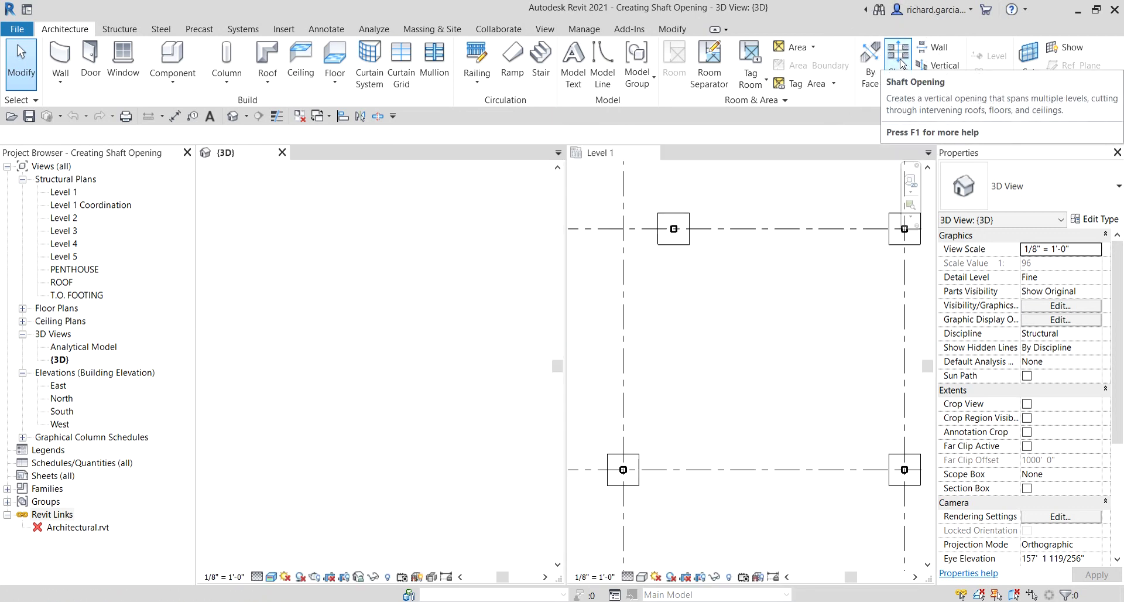
key("w")
key("t")
middle_click_drag(432, 408, 424, 388)
scroll(422, 383, "up", 6)
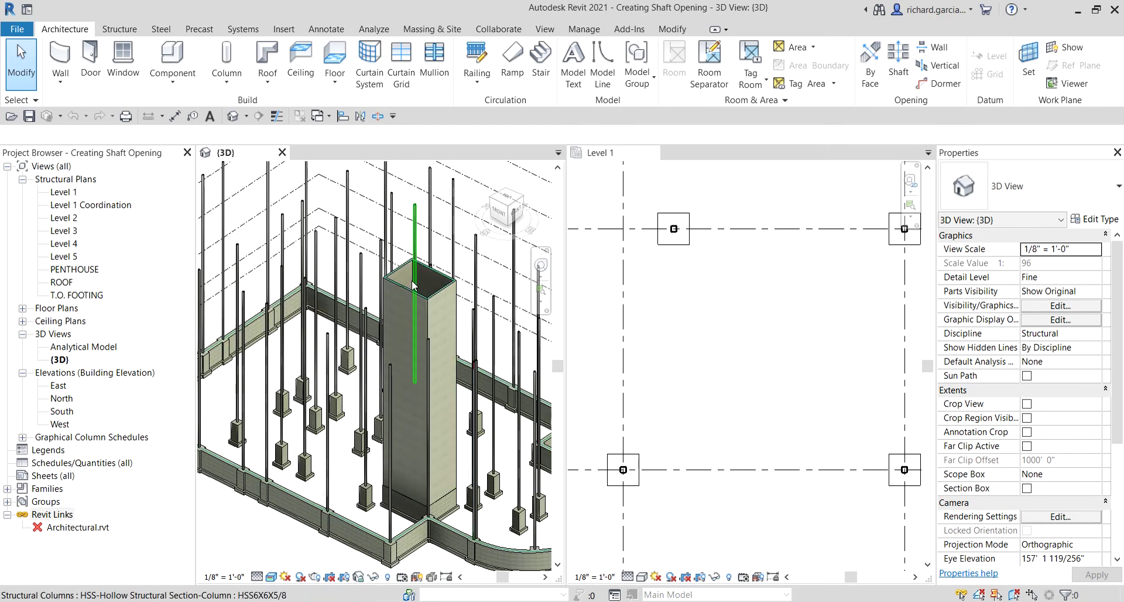
Step: Select the shaft opening in the 3D view and examine its crossed symbol in the Level 1 plan alongside
left_click(412, 288)
scroll(796, 373, "down", 3)
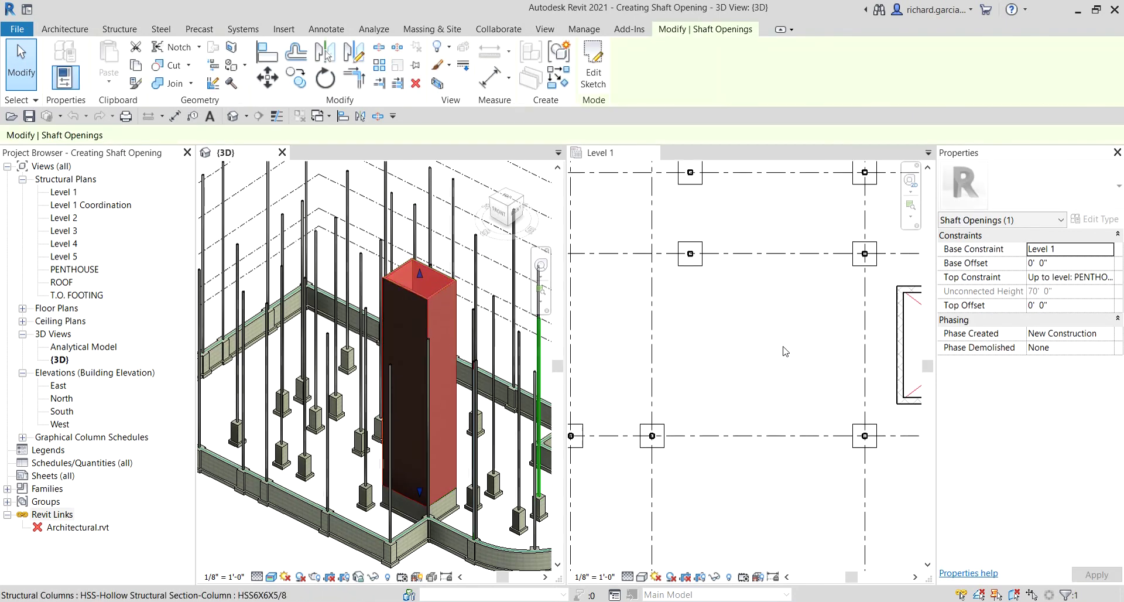
middle_click_drag(796, 372, 673, 372)
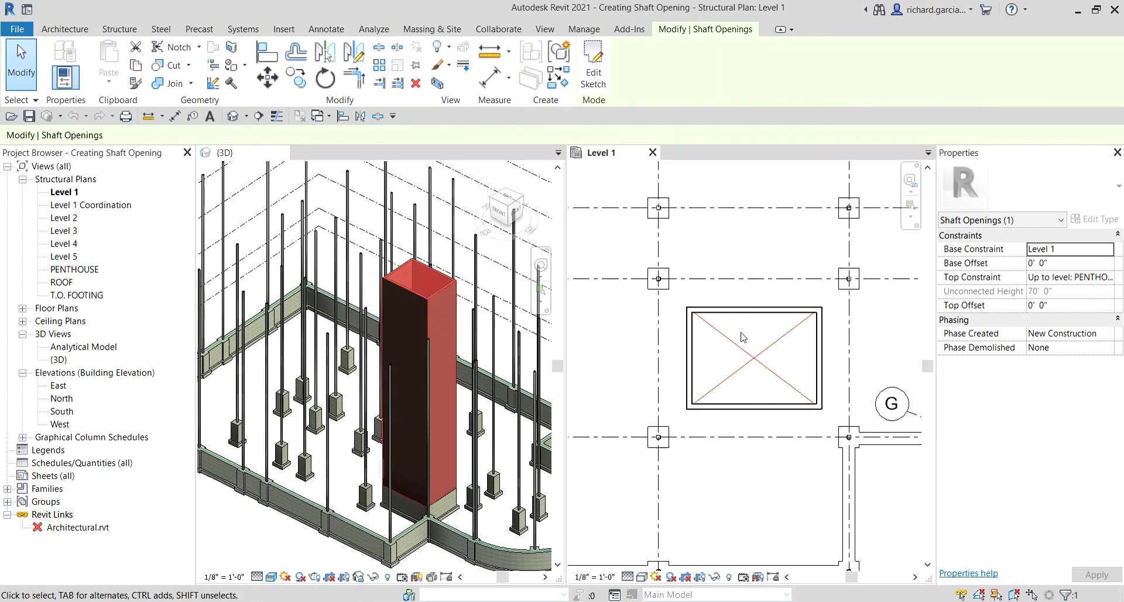
scroll(820, 343, "up", 2)
middle_click_drag(820, 344, 785, 368)
middle_click(468, 404)
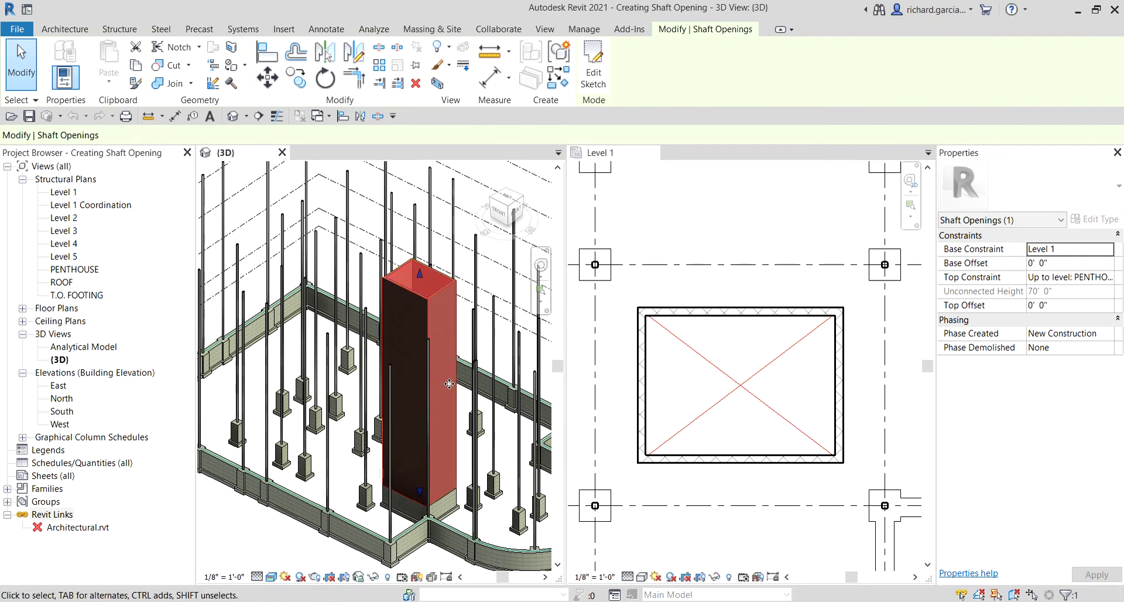
middle_click_drag(499, 389, 459, 384)
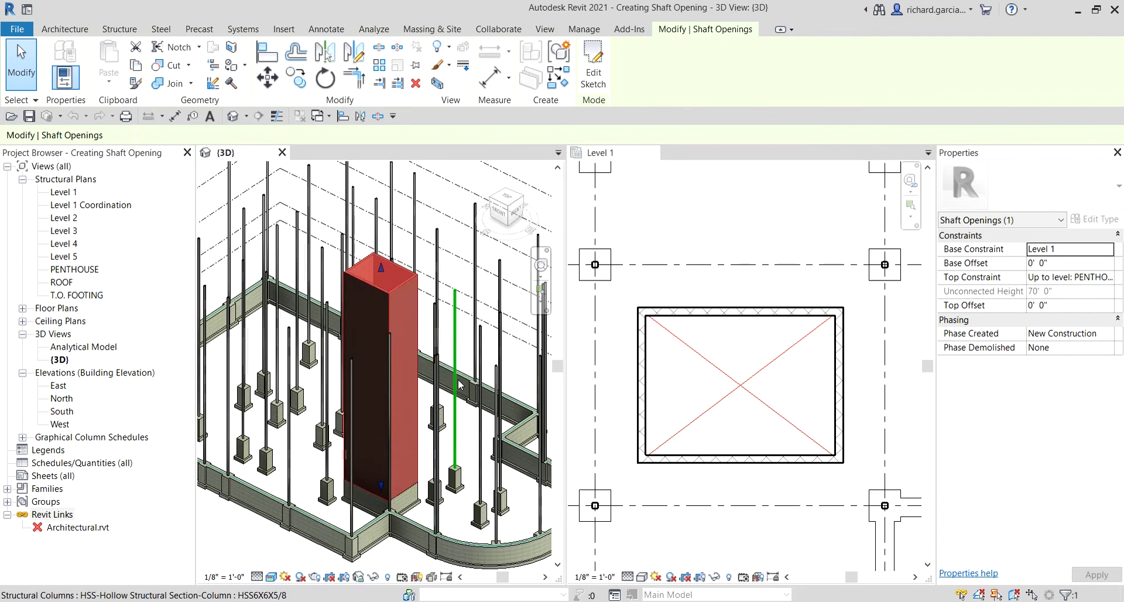